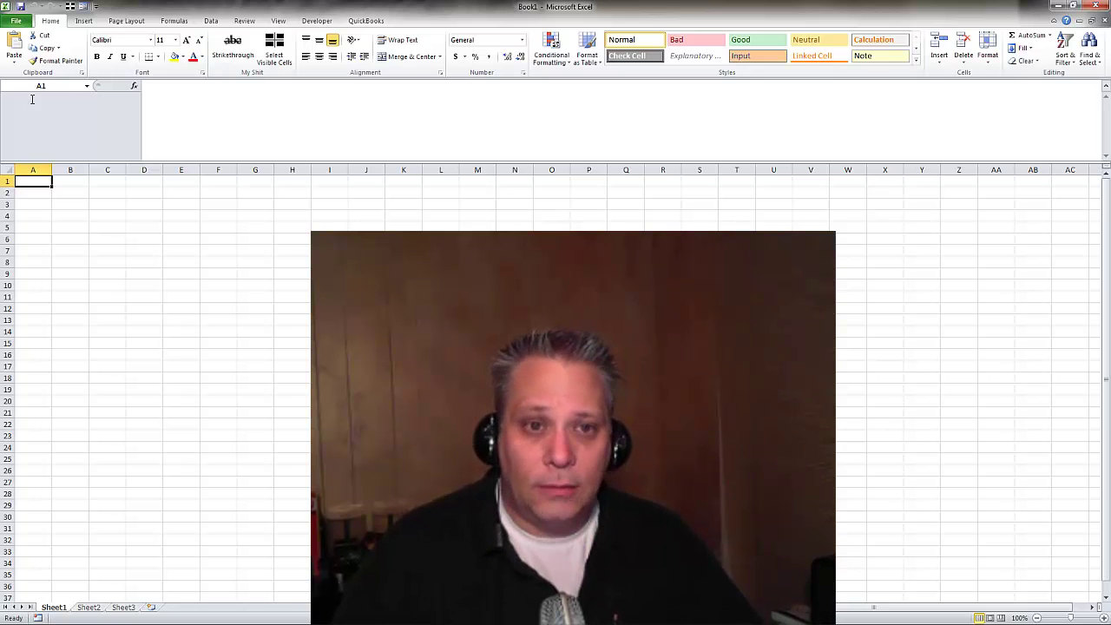
Shrink the formula bar and fill the entire sheet with the lightest grey theme colour.
drag(213, 161, 241, 109)
click(5, 109)
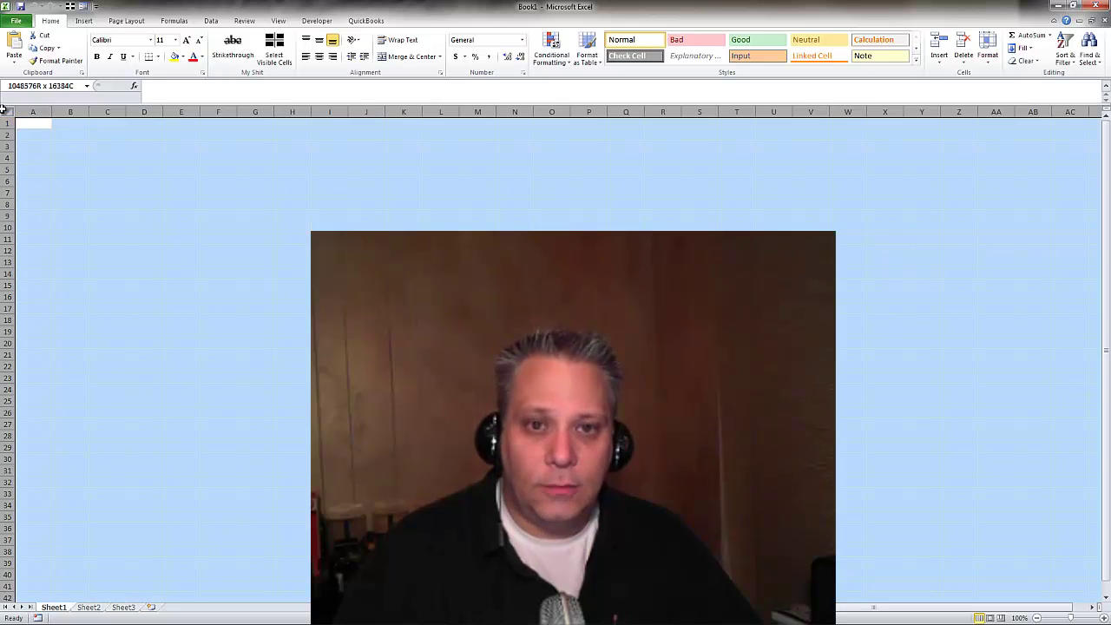
click(185, 57)
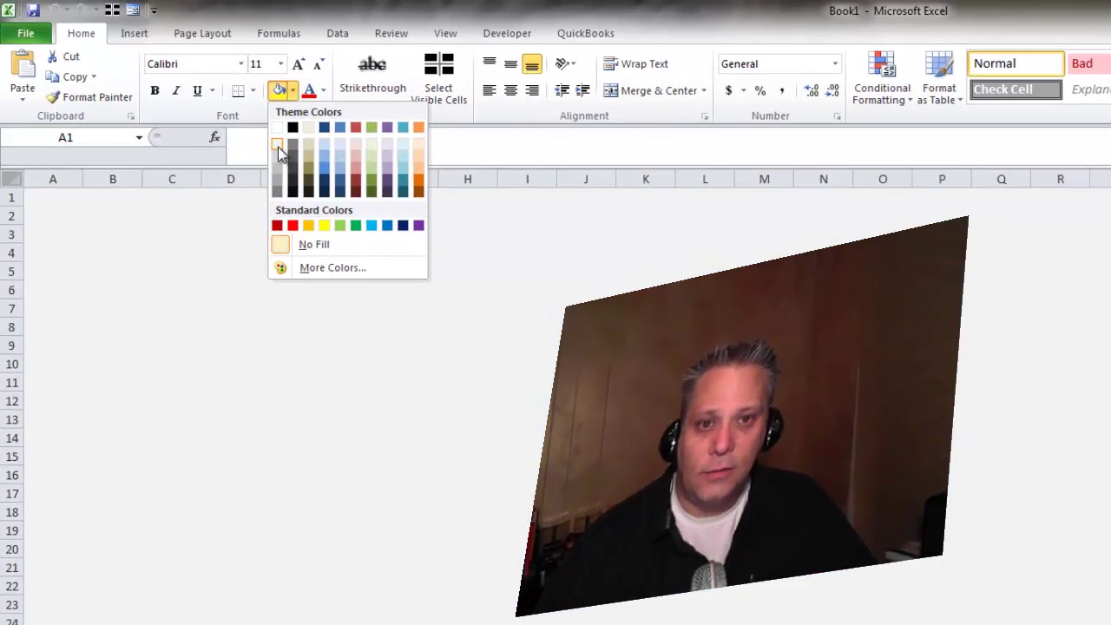
click(166, 87)
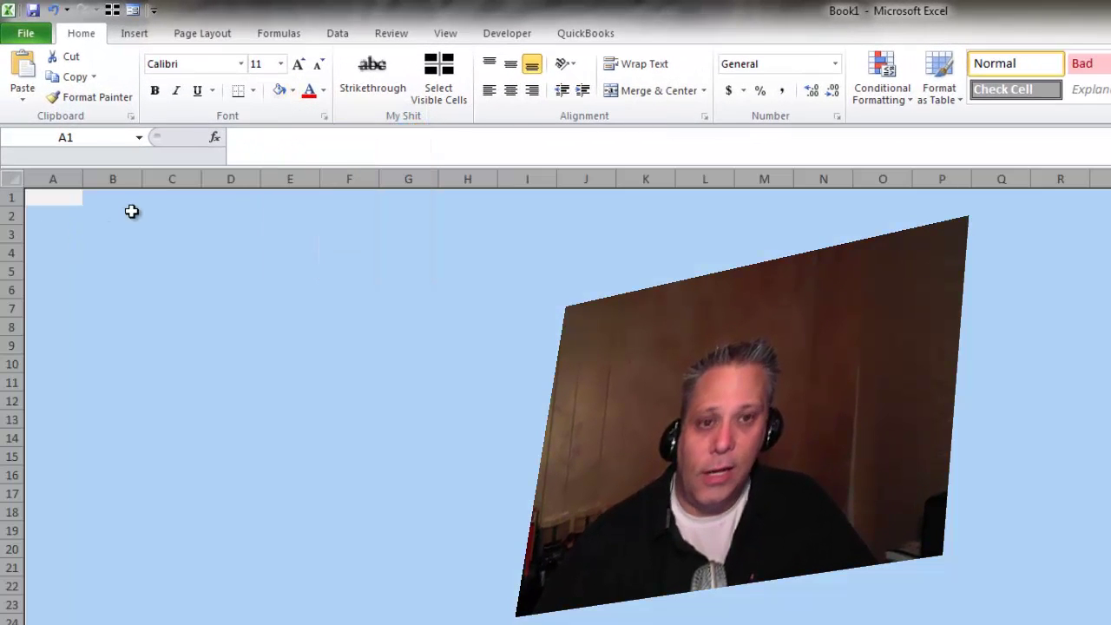
Enter the heading "Assumptions" in A2 and fit column A's width to it.
click(65, 218)
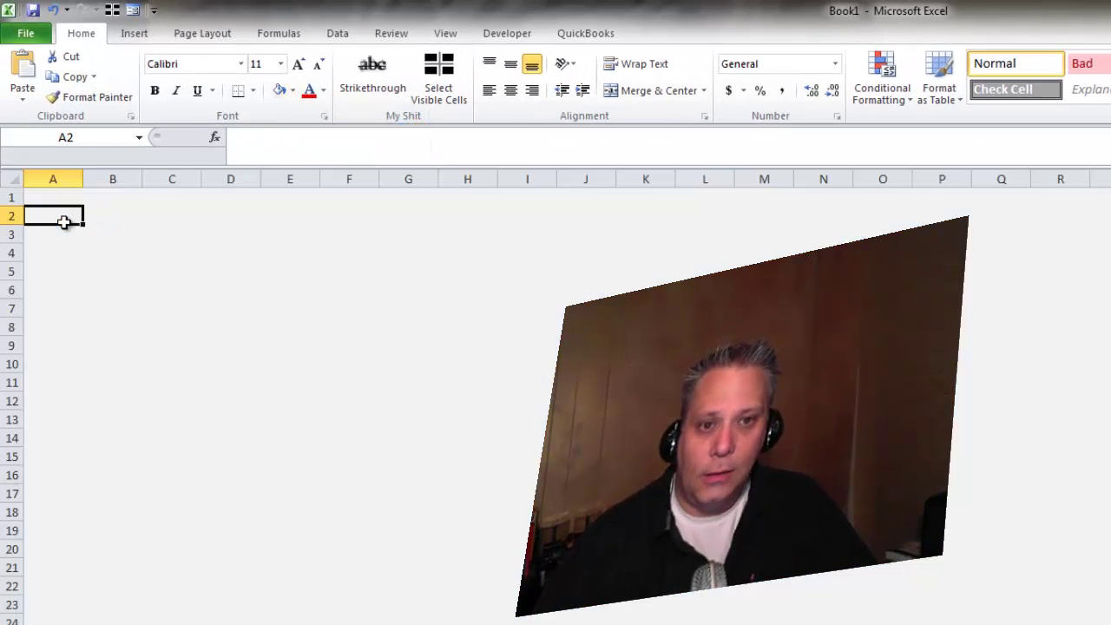
text(Assumptions)
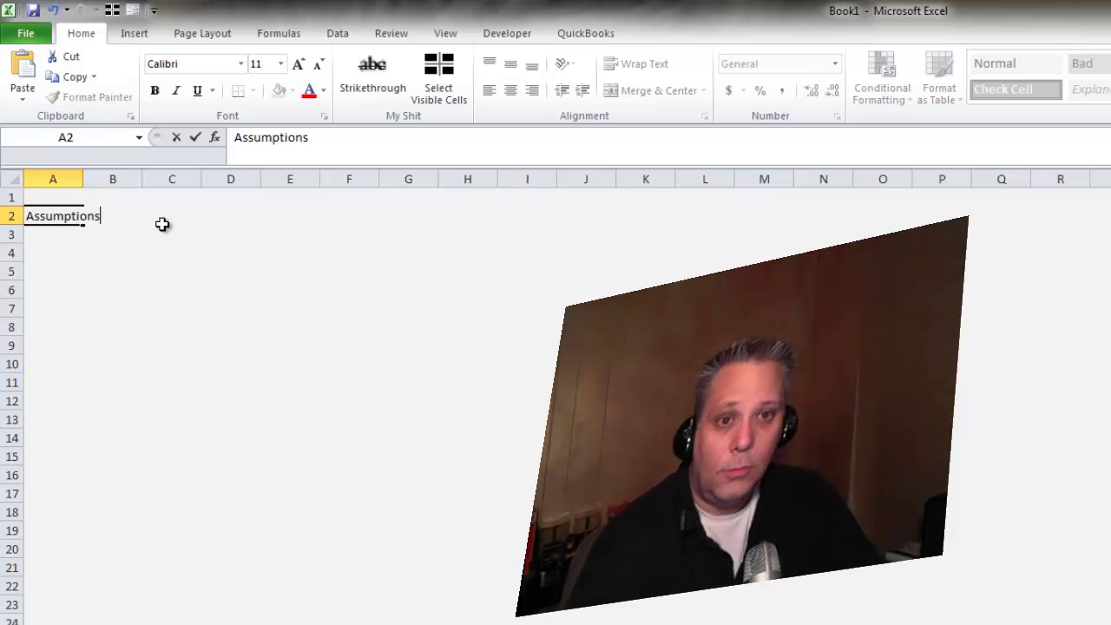
key(Return)
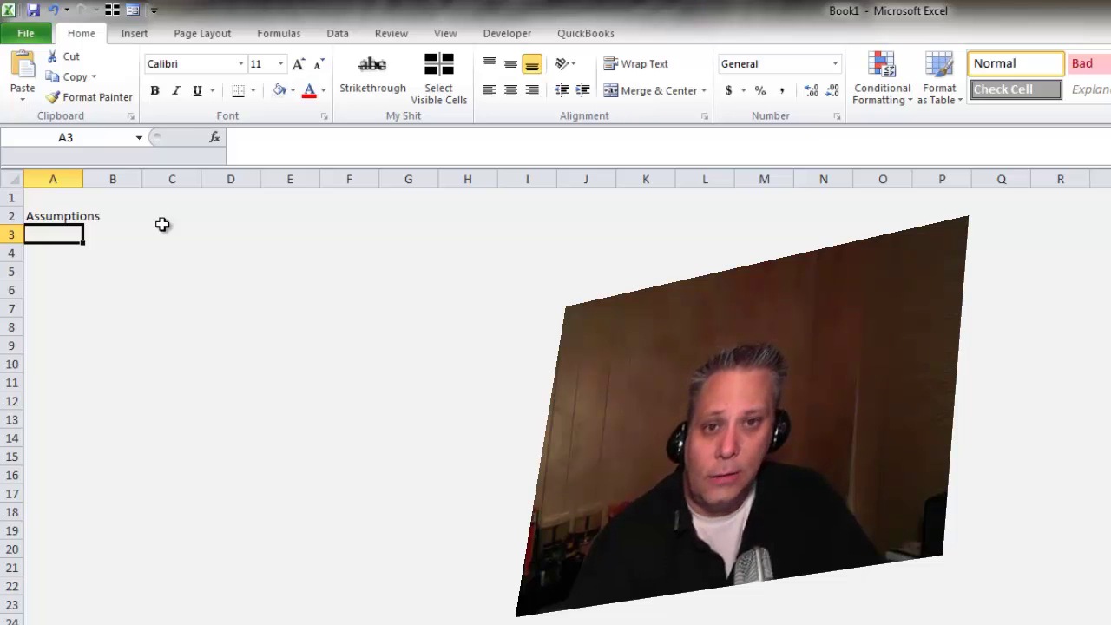
double_click(84, 178)
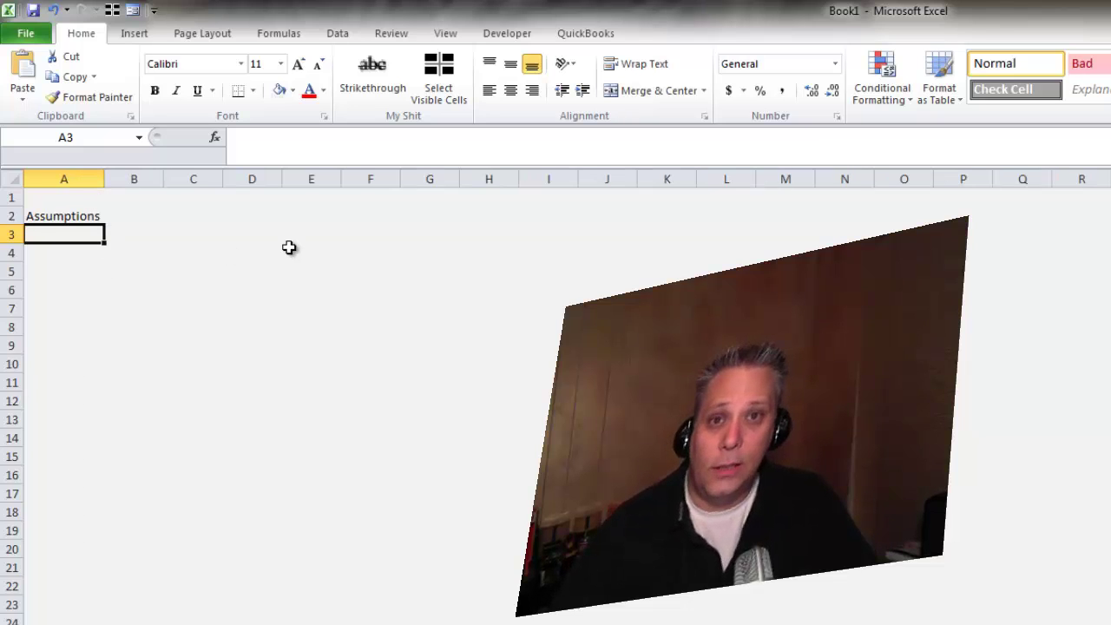
Enter the label "Health Insurance Cost Per Employee" in A3 and fit column A's width to it.
text(Health)
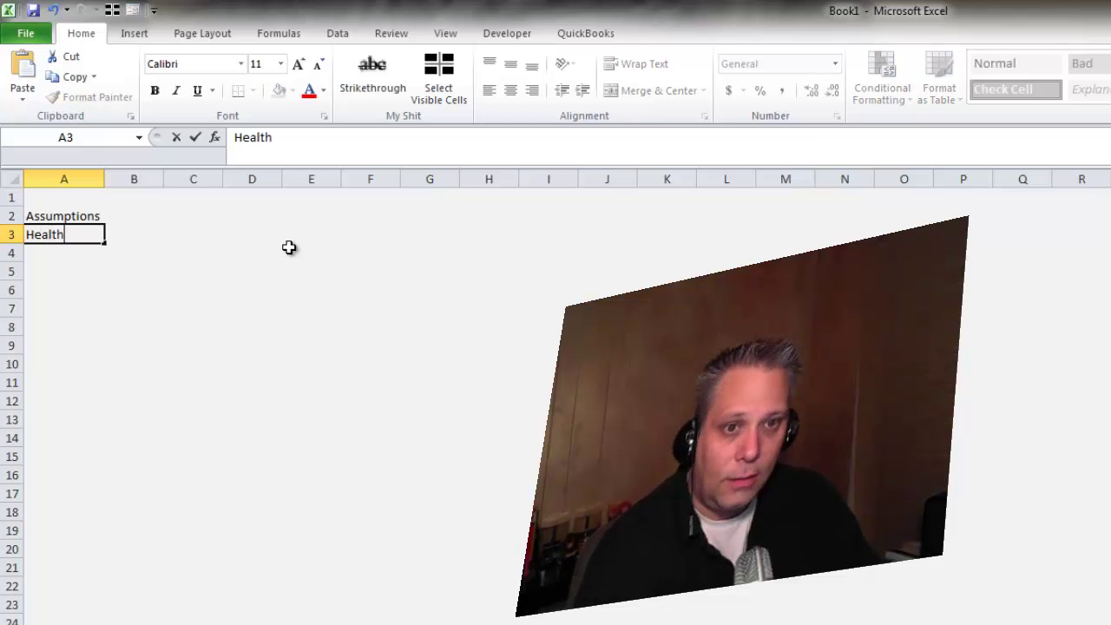
text( Insurance Co)
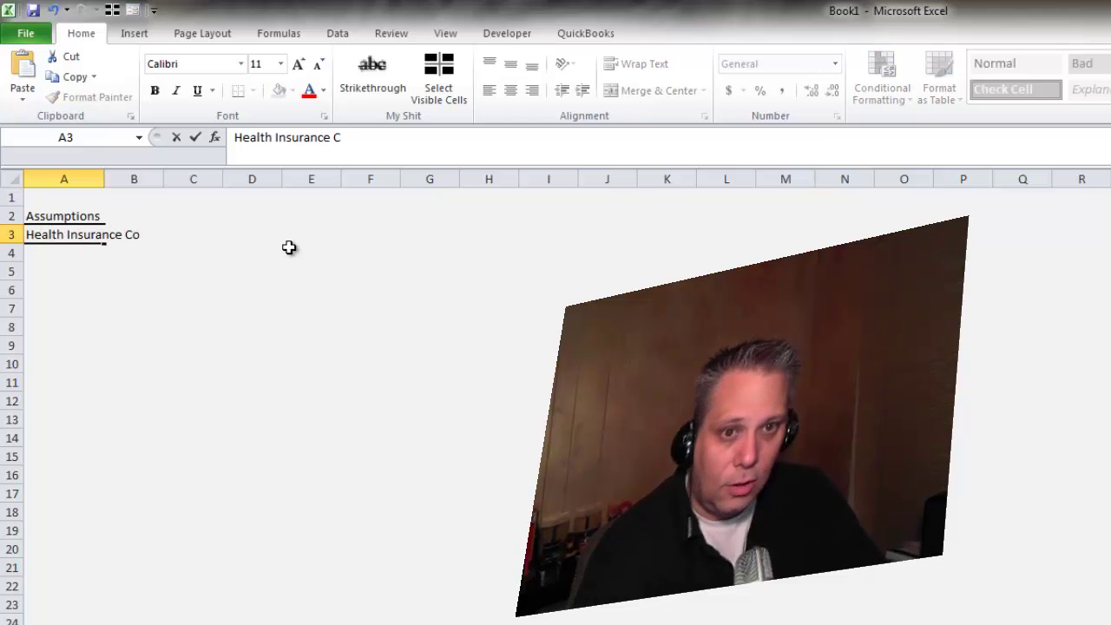
text(st Per Empl)
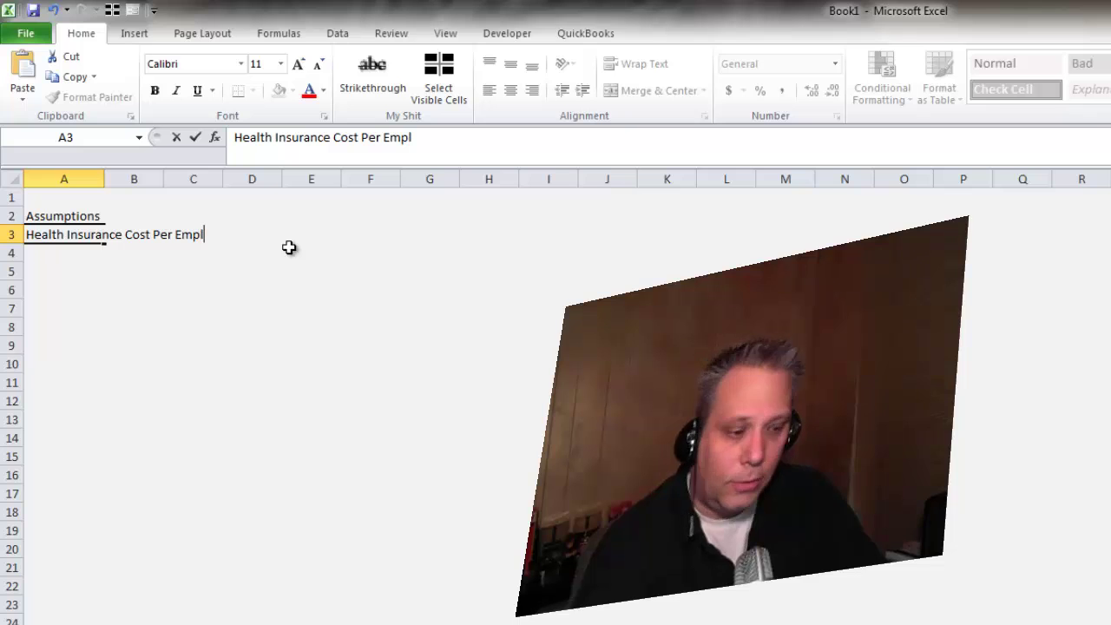
text(oyee)
key(Tab)
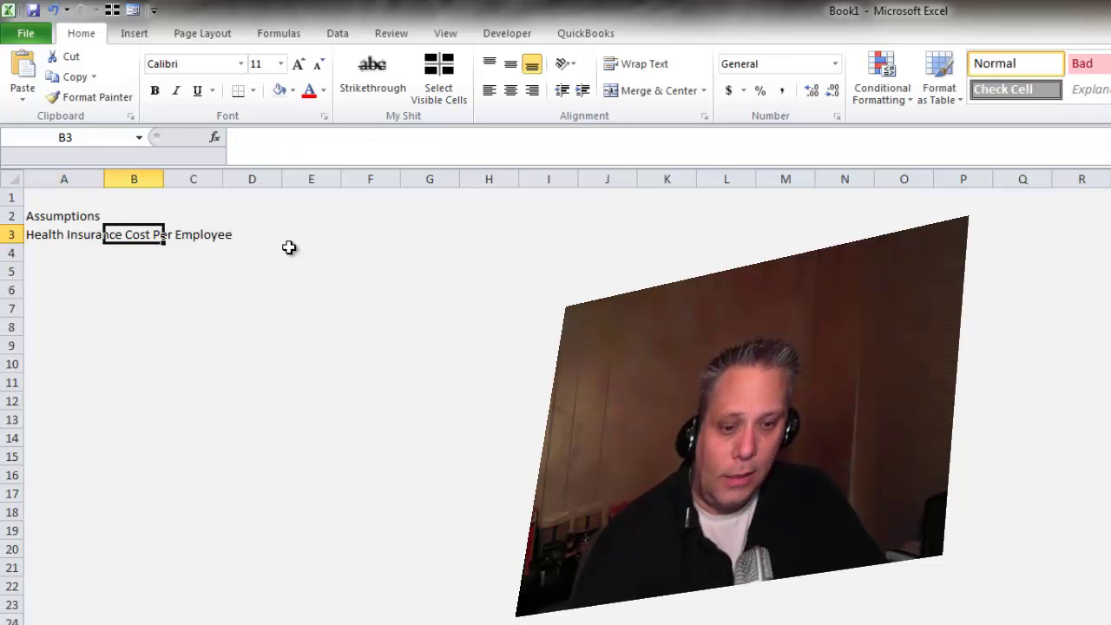
double_click(104, 179)
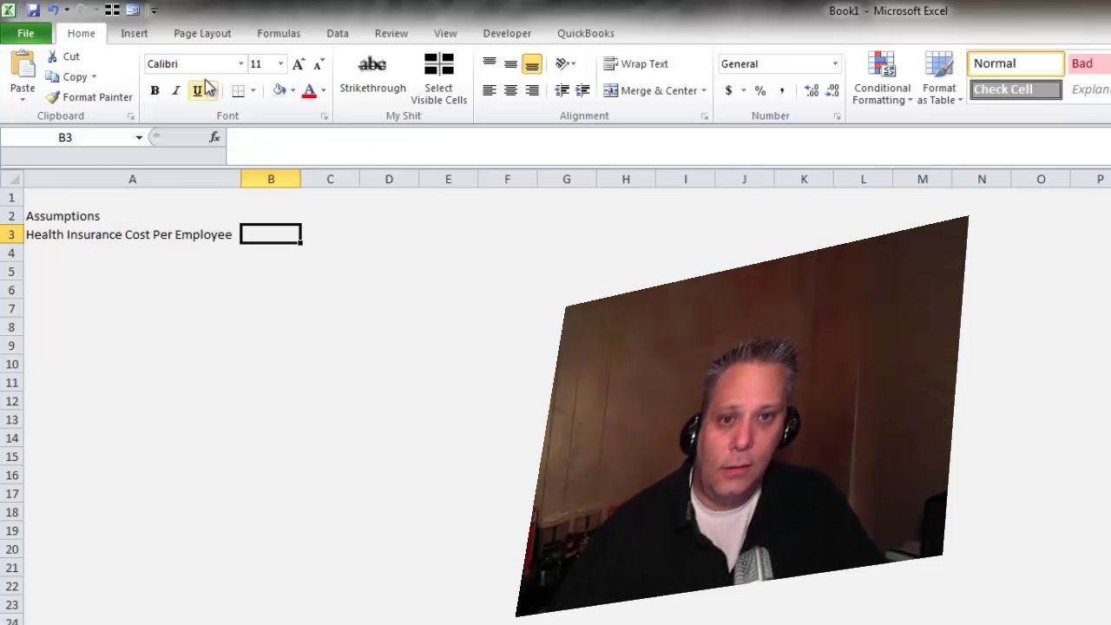
Enter 450 in B3 and apply the comma number format with two decimals.
text(450)
key(Return)
key(Up)
key(Right)
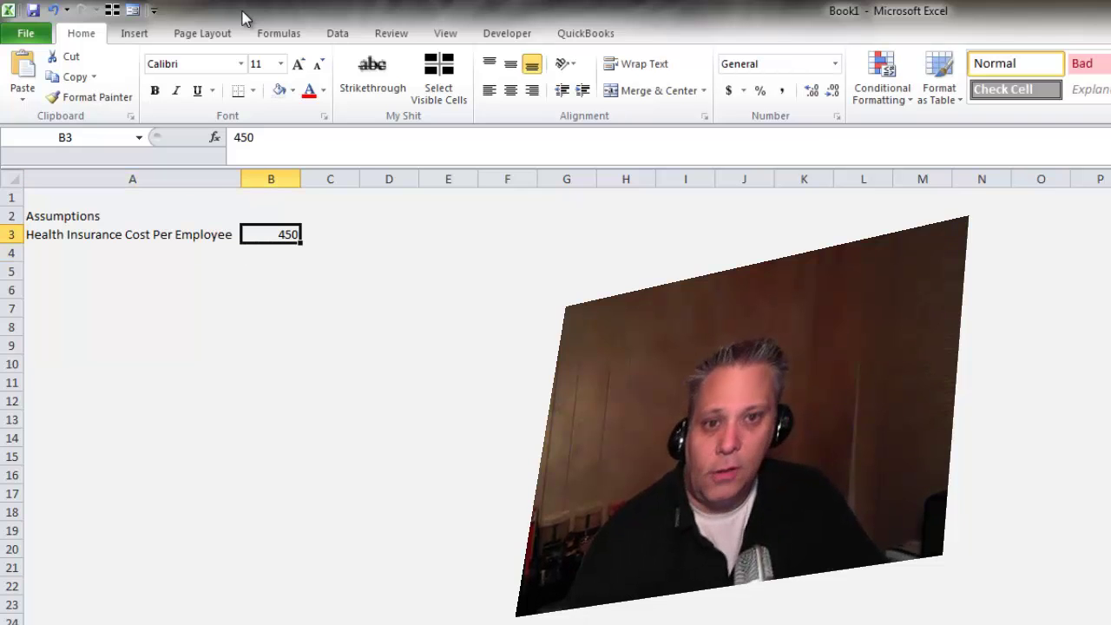
click(787, 97)
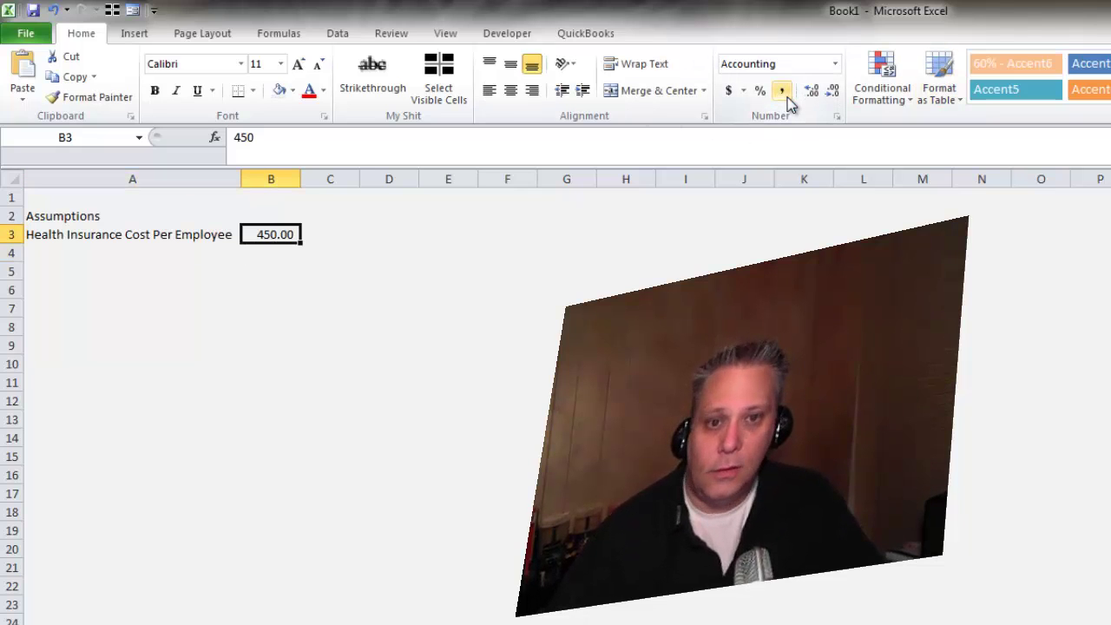
Enter the starting date 1/1/2012 in D1.
click(383, 218)
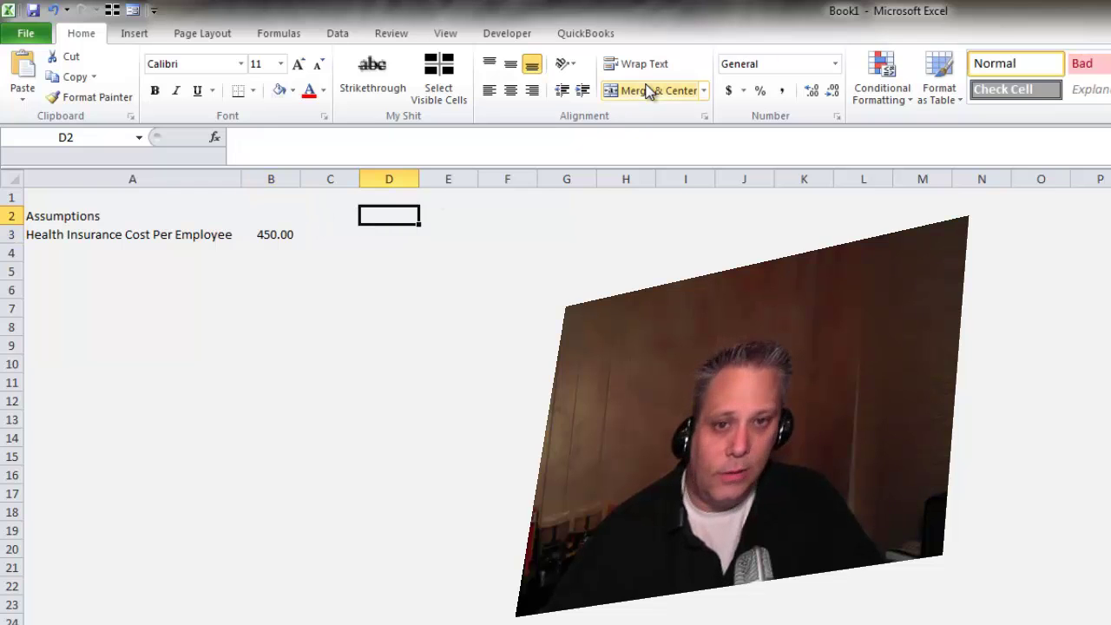
click(387, 196)
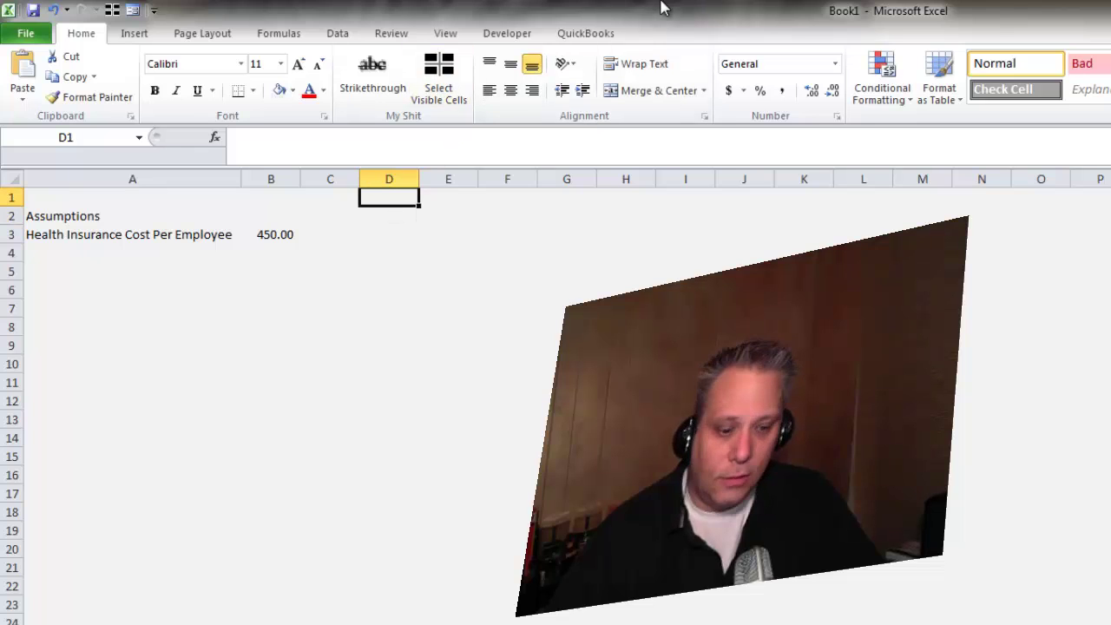
text(1/1/)
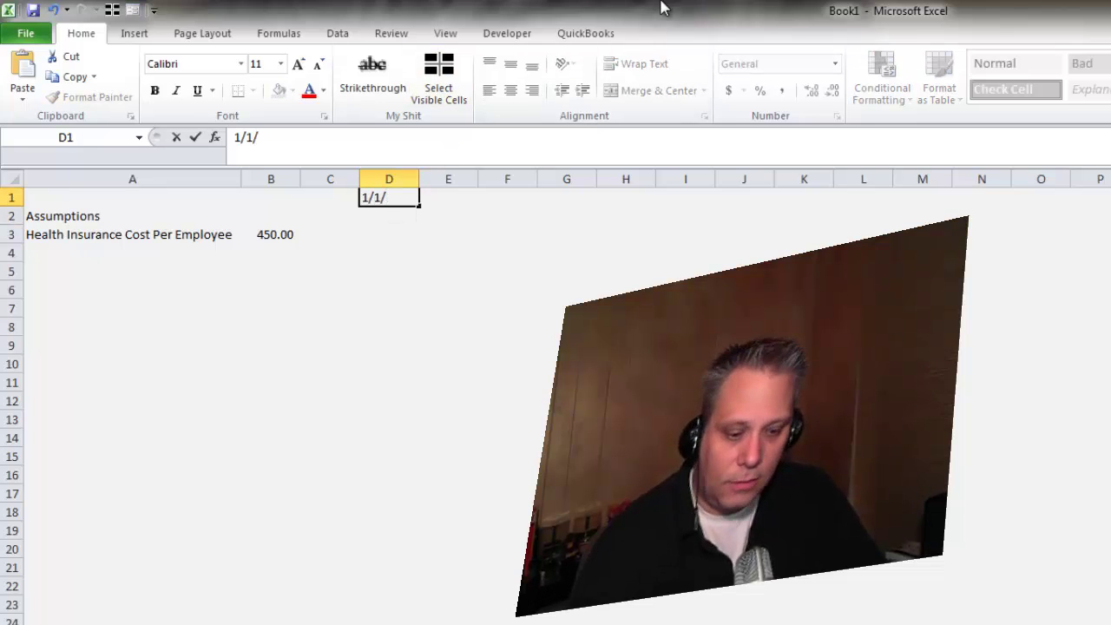
text(2012)
key(Return)
key(Up)
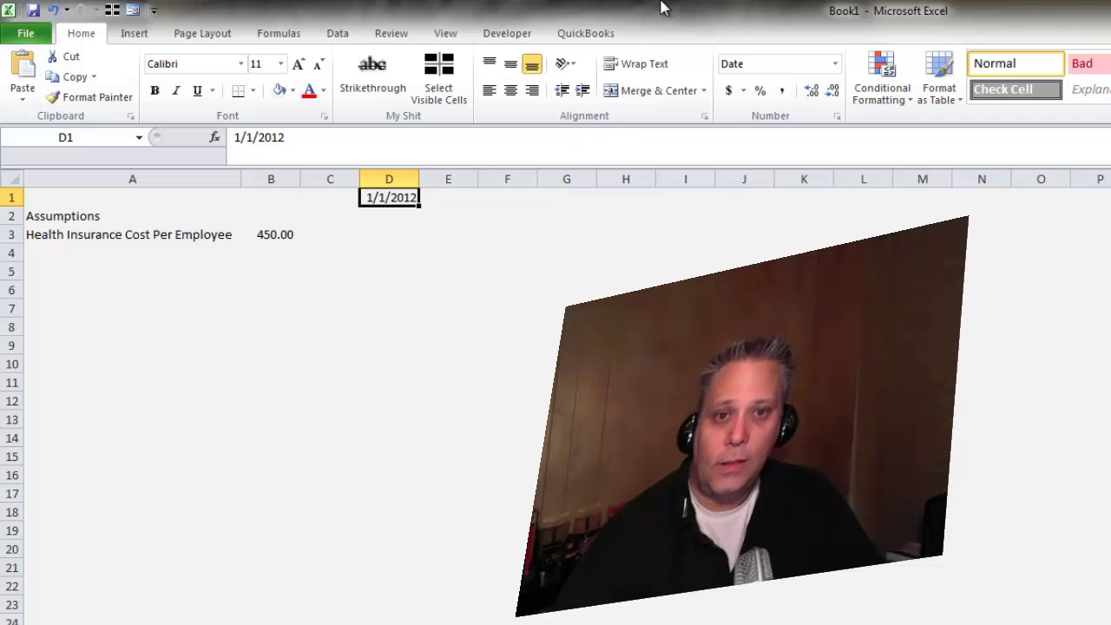
Enter 2/1/2012 in E1 and extend the monthly date series across row 1 to 12/1/2012 in O1.
key(Right)
text(2/1/)
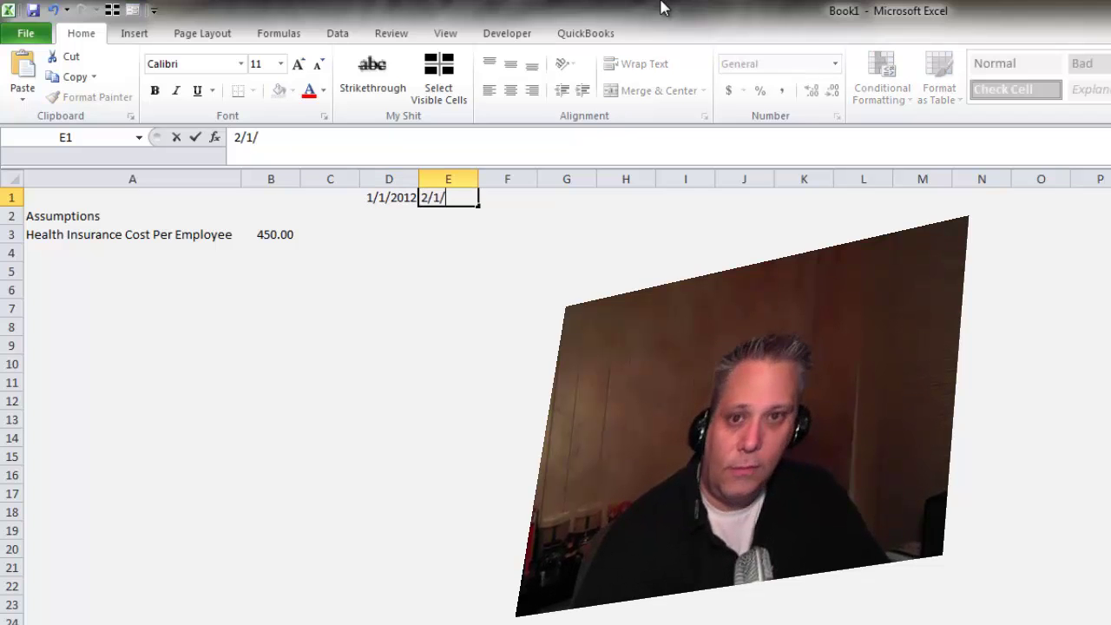
text(2012)
key(Return)
key(Up)
key(Left)
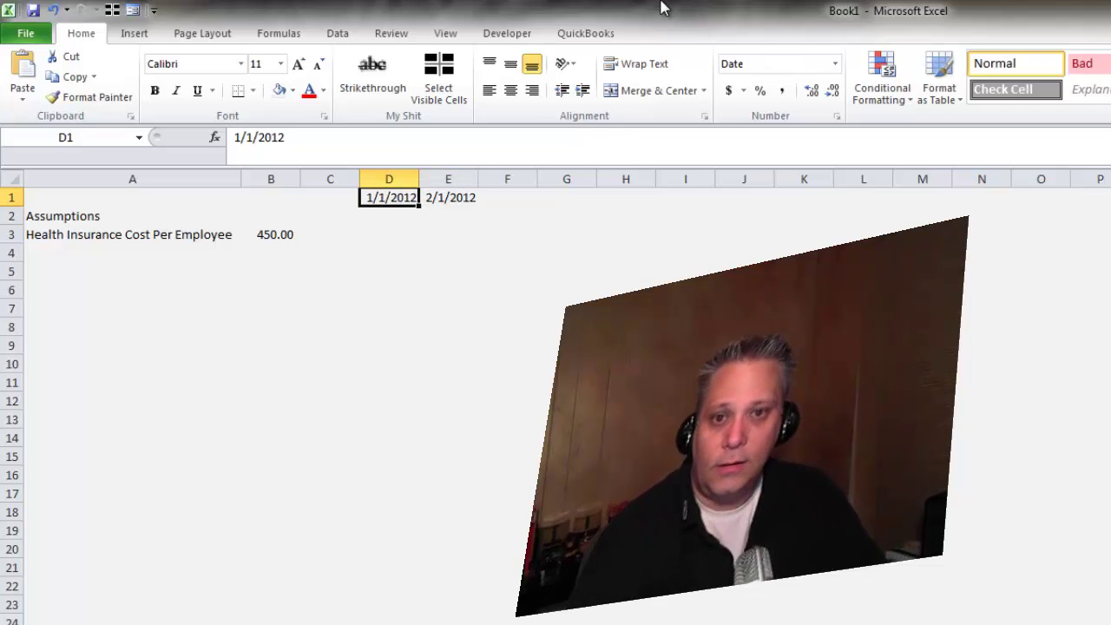
key(shift+Right)
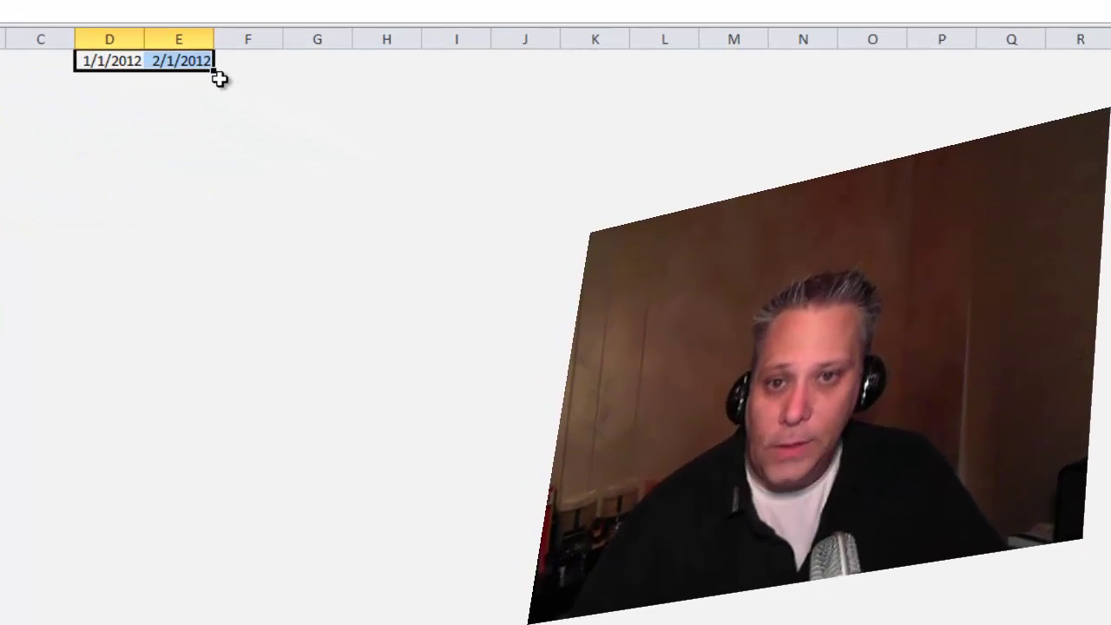
drag(217, 75, 932, 66)
Fit the widths of columns M through O to their dates.
drag(732, 33, 848, 27)
double_click(769, 35)
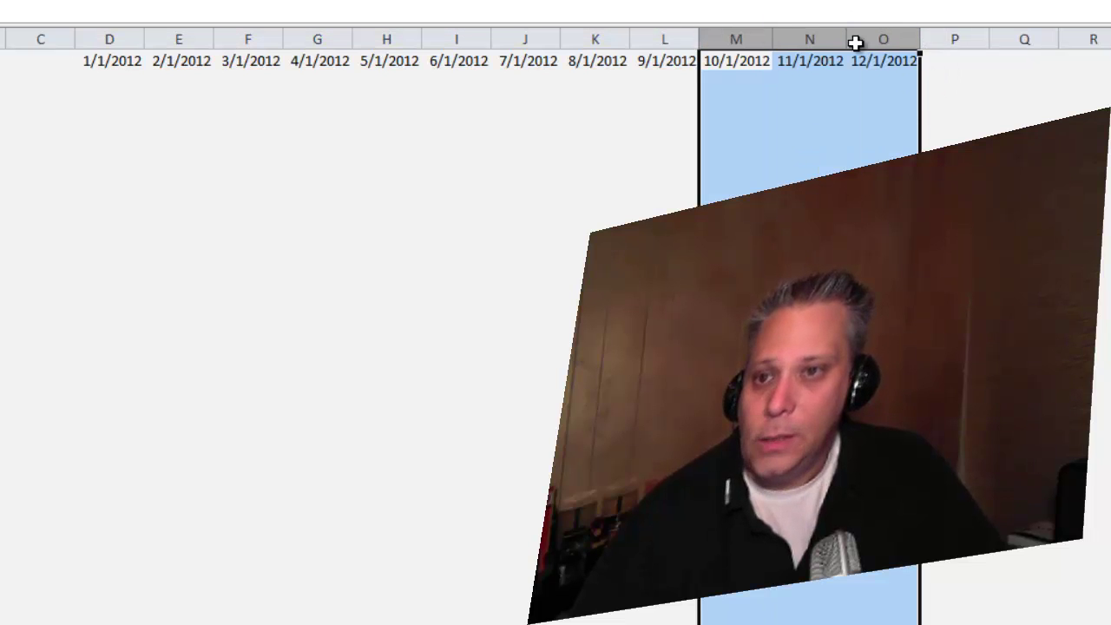
Try changing the starting date in D1 to 12/1/2012 to test the other dates, and undo the change.
click(130, 62)
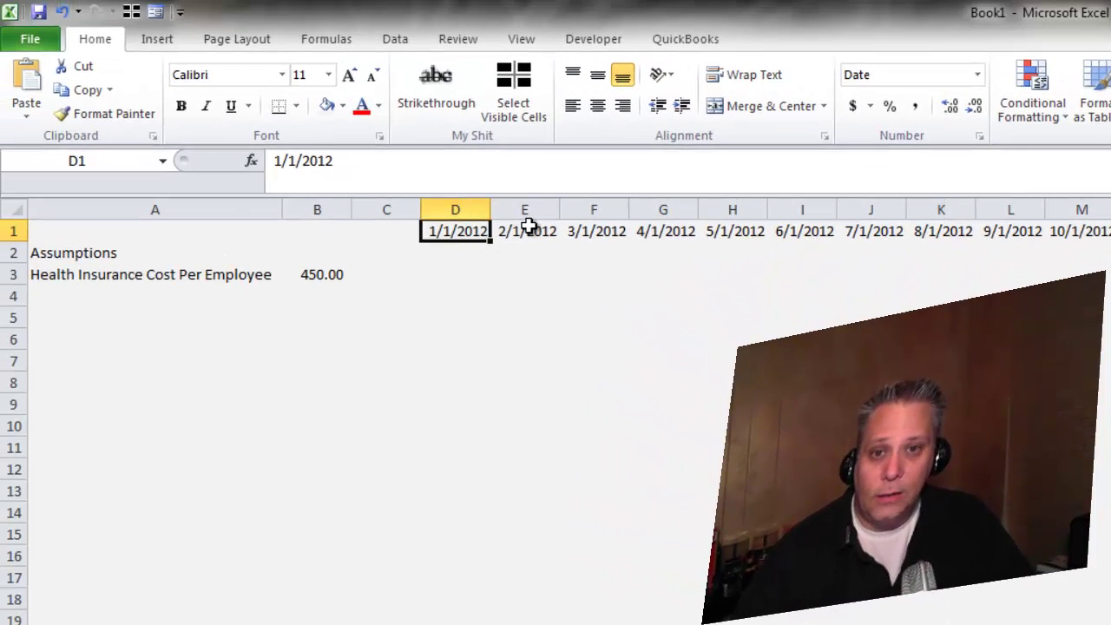
click(528, 227)
click(471, 229)
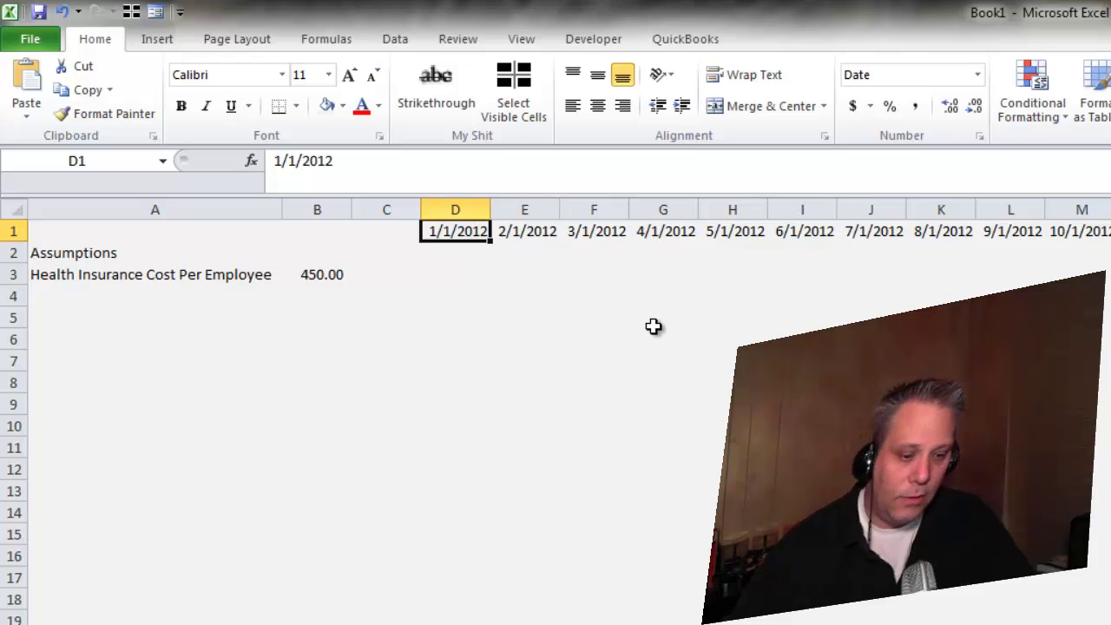
text(12/1/2012)
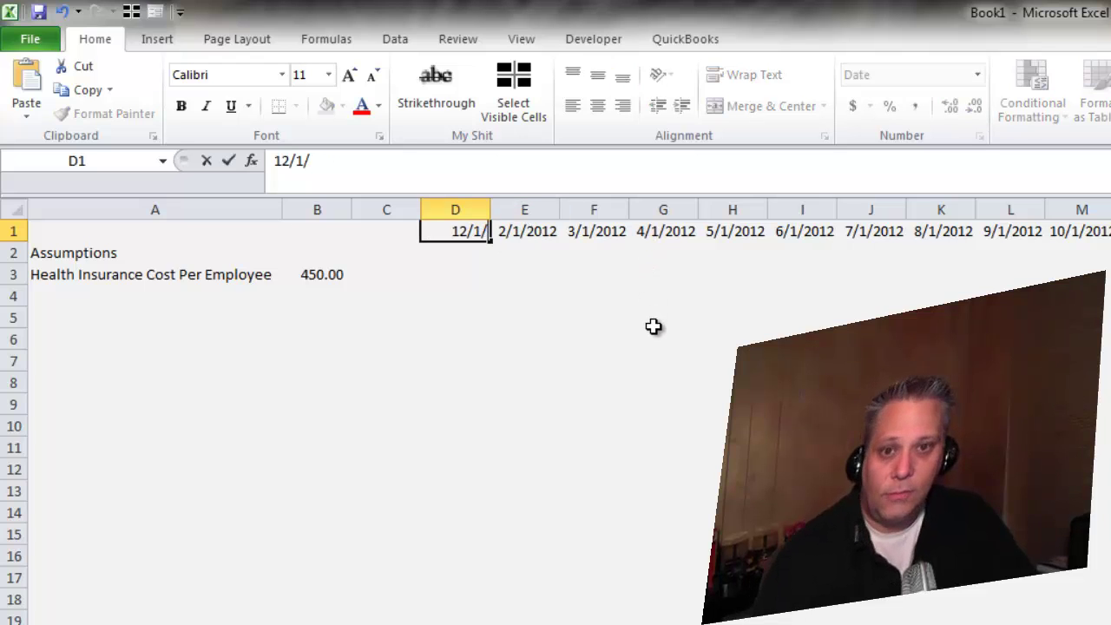
key(Return)
key(Up)
key(Right)
key(Right)
key(Right)
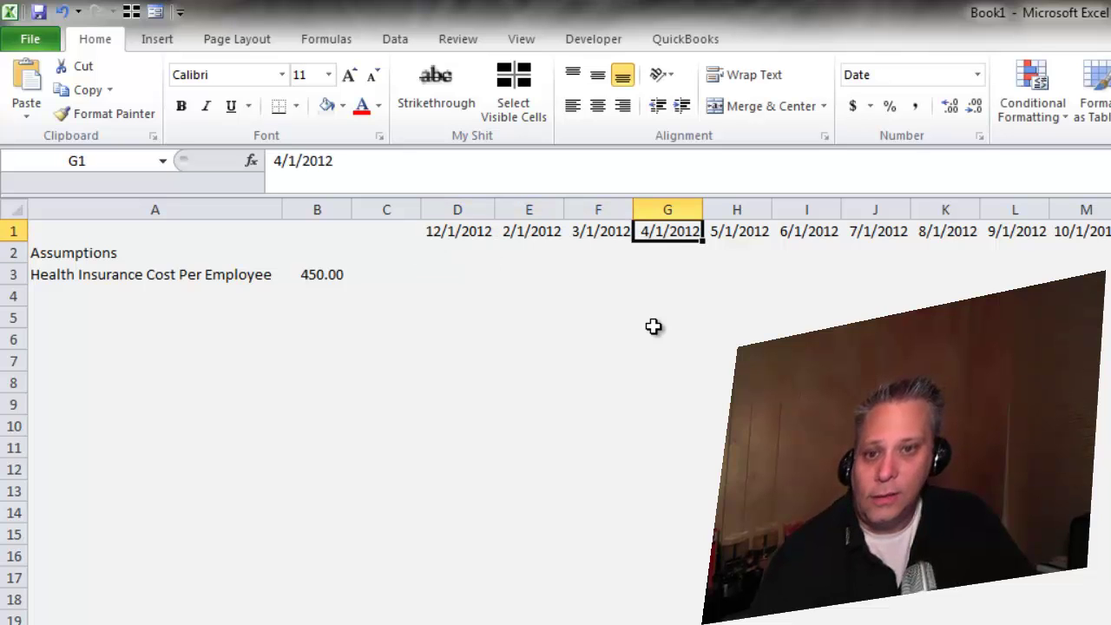
key(ctrl+Left)
key(ctrl+z)
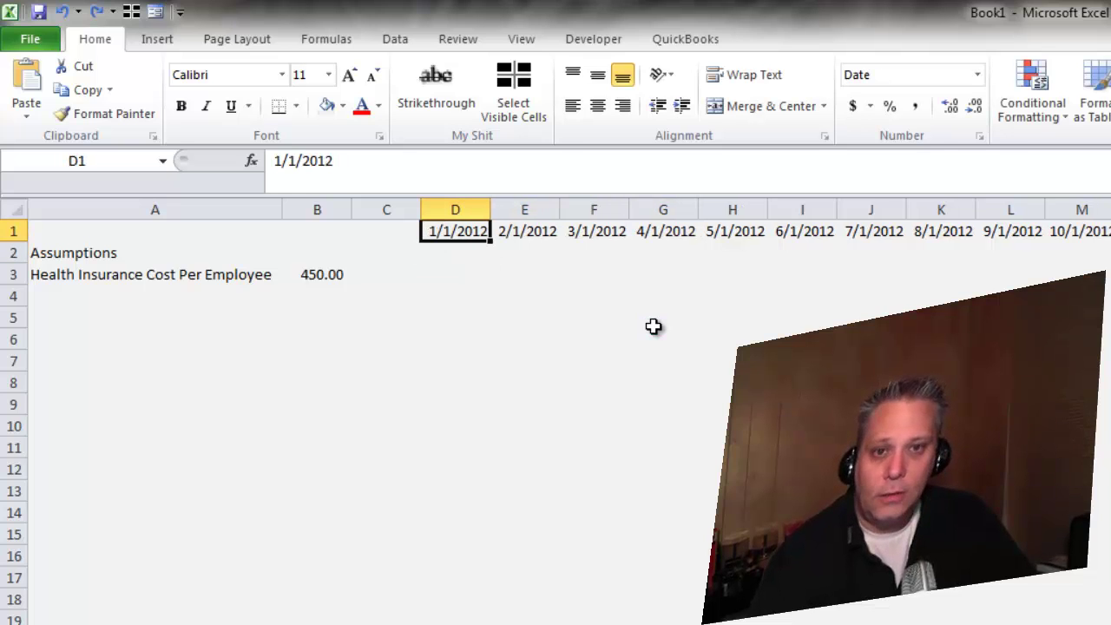
Delete the typed and filled dates from E1 through O1, keeping the starting date in D1.
key(Right)
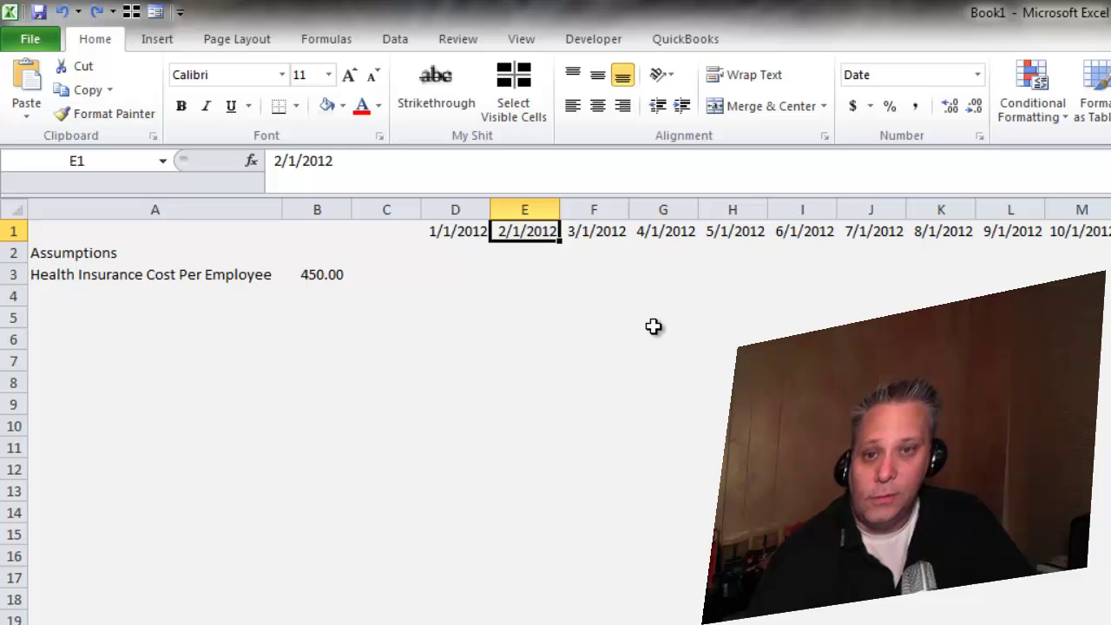
key(shift+ctrl+Right)
key(Delete)
key(shift+ctrl+Left)
Enter the formula =DATE(YEAR(D1),MONTH(D1)+1,DAY(D1)) in E1 to return the date one month after D1.
text(=)
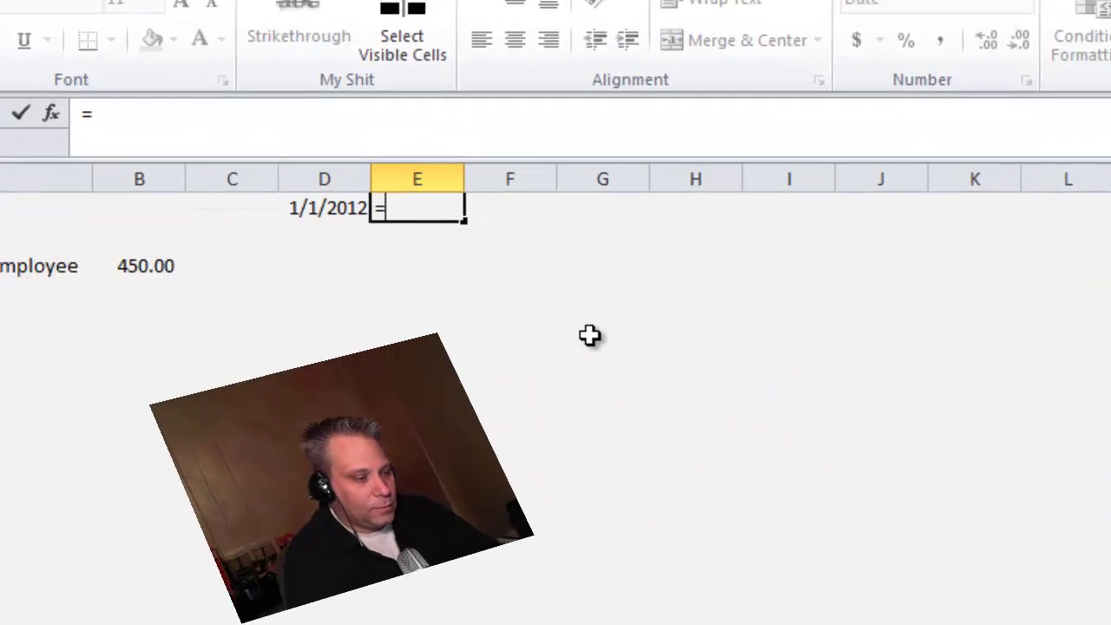
text(date)
text(()
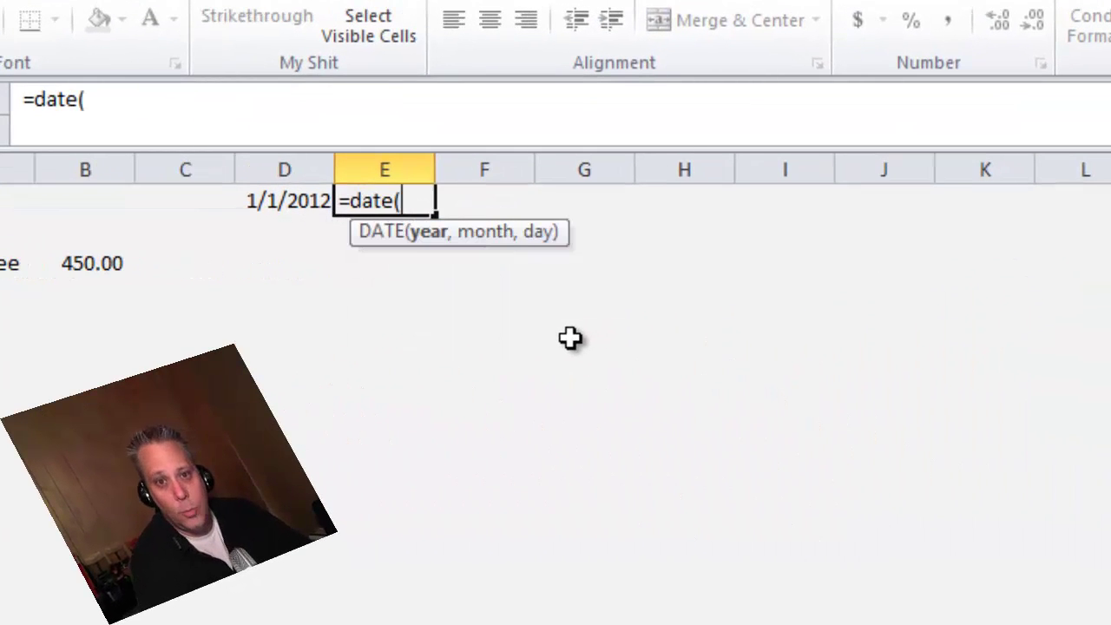
text(y)
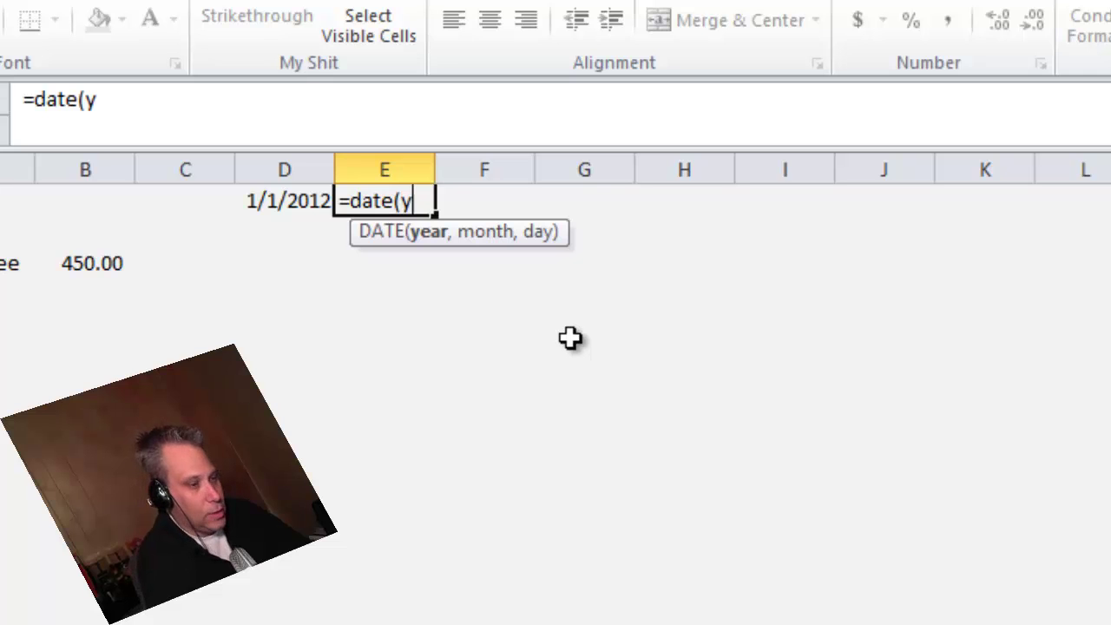
text(ear()
key(Left)
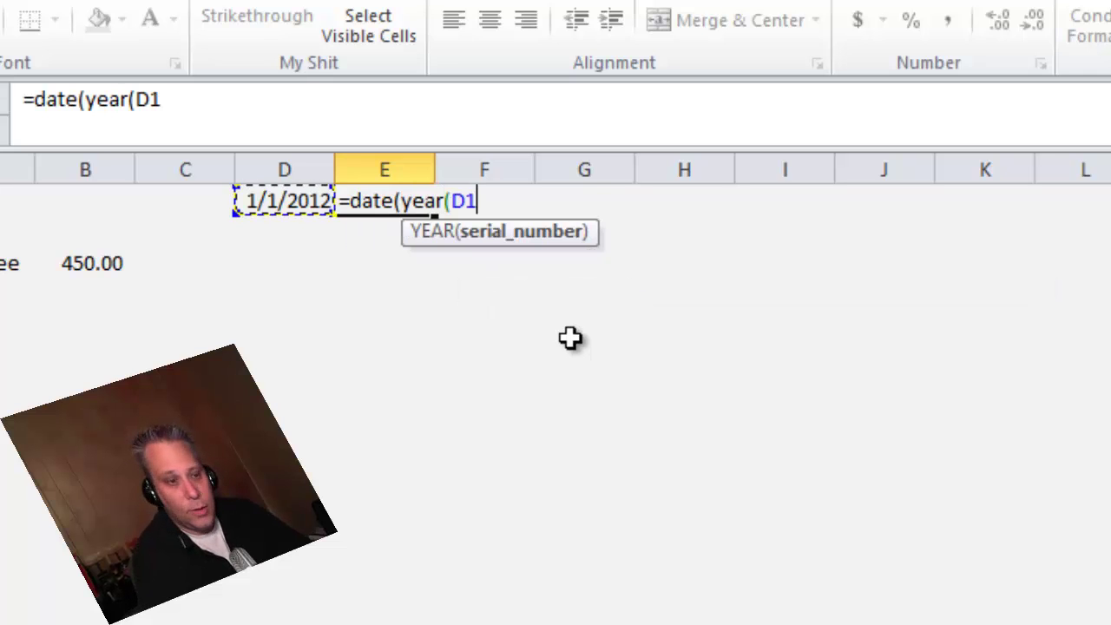
text(),)
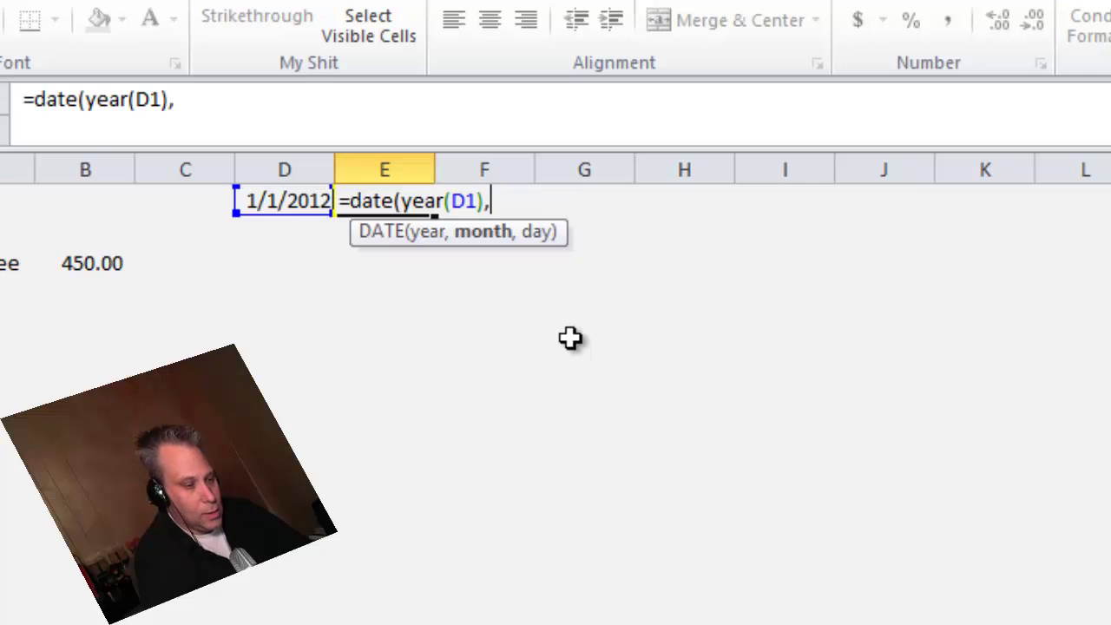
text(month)
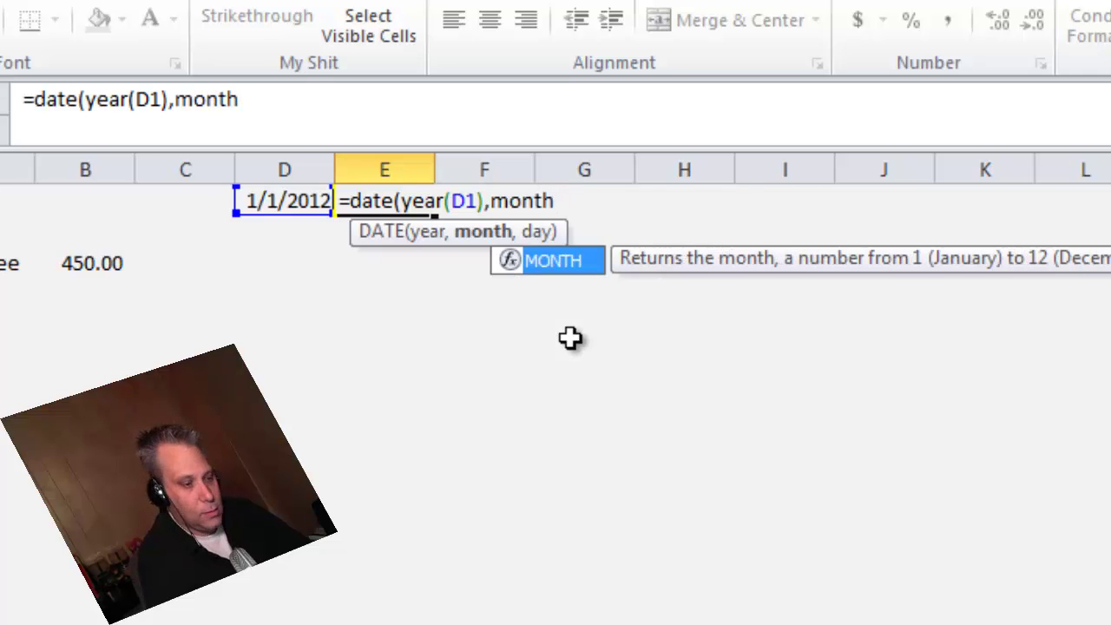
text(()
key(Left)
text()+1)
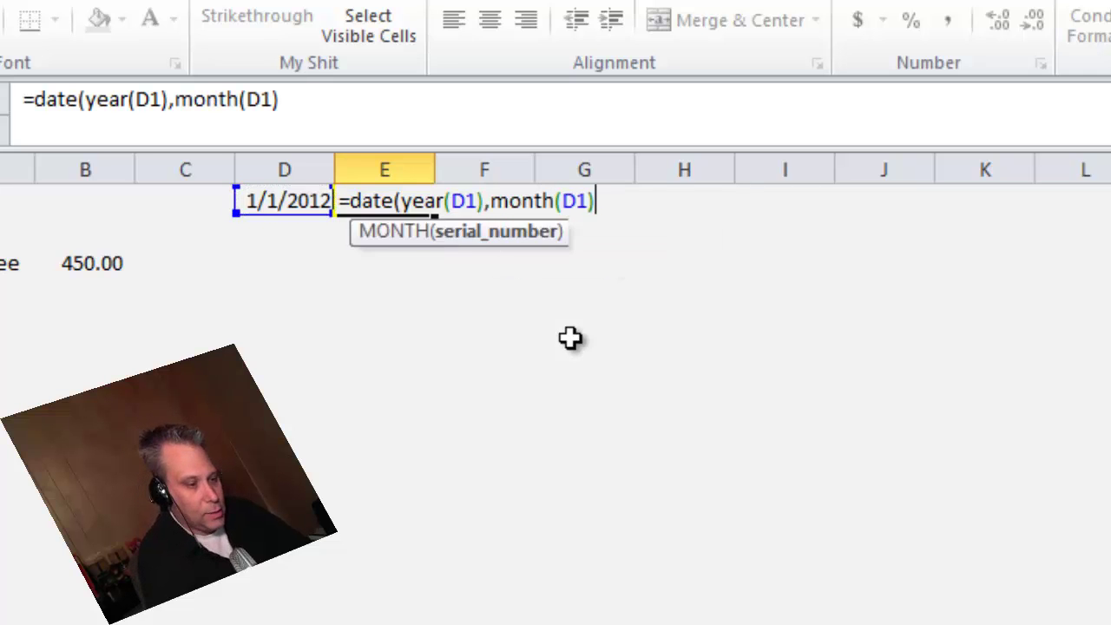
text(,Daye)
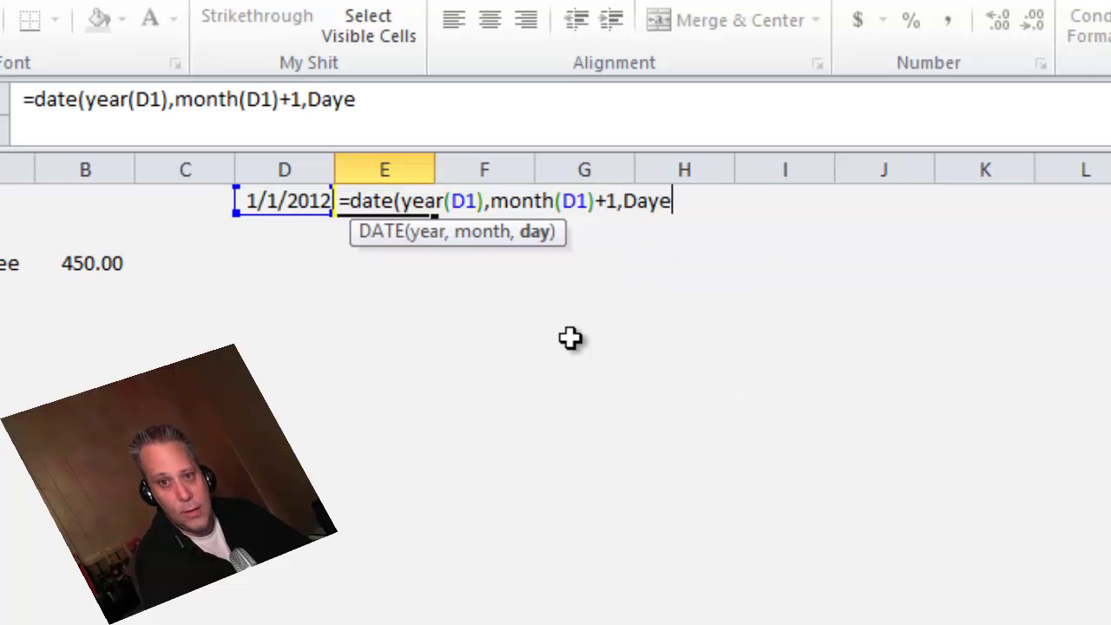
key(BackSpace)
text(()
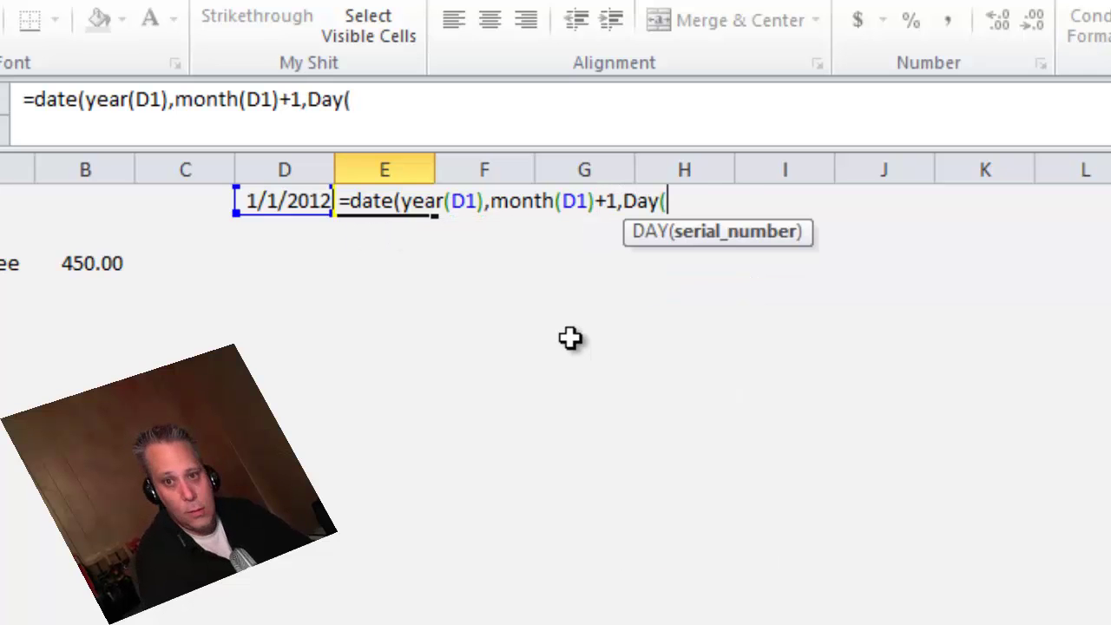
key(Left)
text())
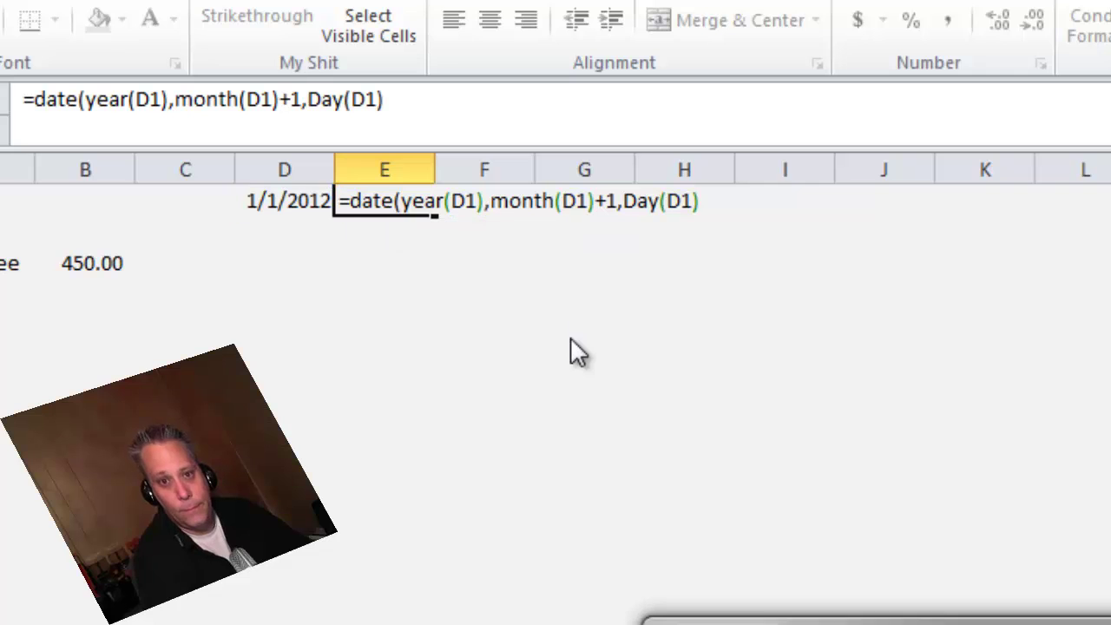
key(Return)
Copy the date formula from E1 into F1 through R1.
key(Up)
key(ctrl+c)
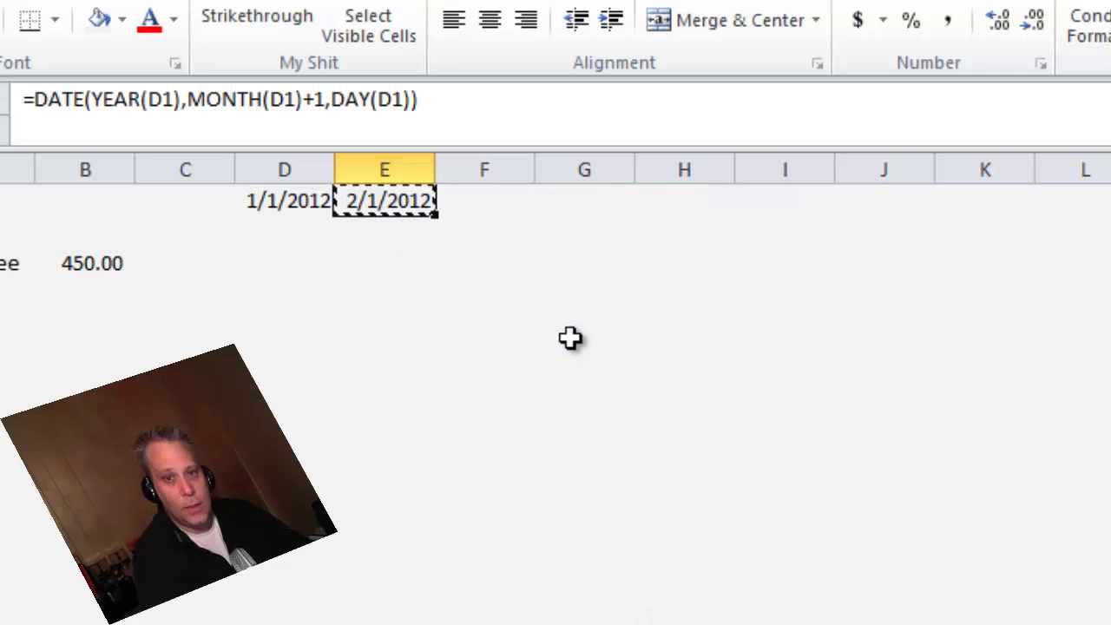
key(Right)
key(shift+Right)
key(shift+Right)
key(shift+Right)
key(shift+Right)
key(shift+Right)
key(shift+Right)
key(shift+Right)
key(shift+Right)
key(shift+Right)
key(shift+Right)
key(shift+Right)
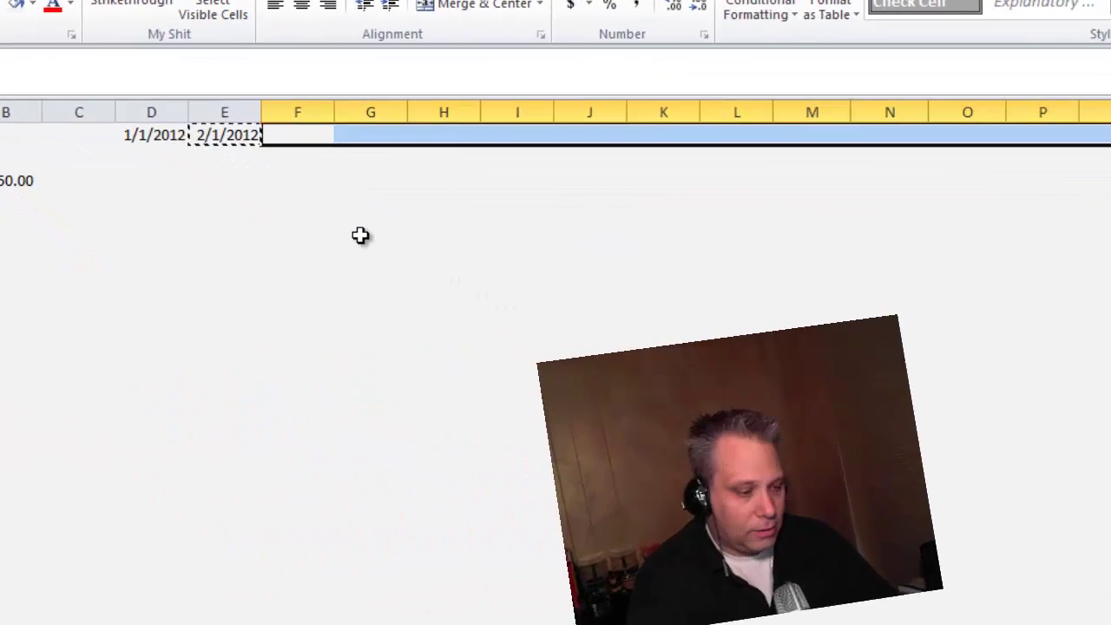
key(ctrl+v)
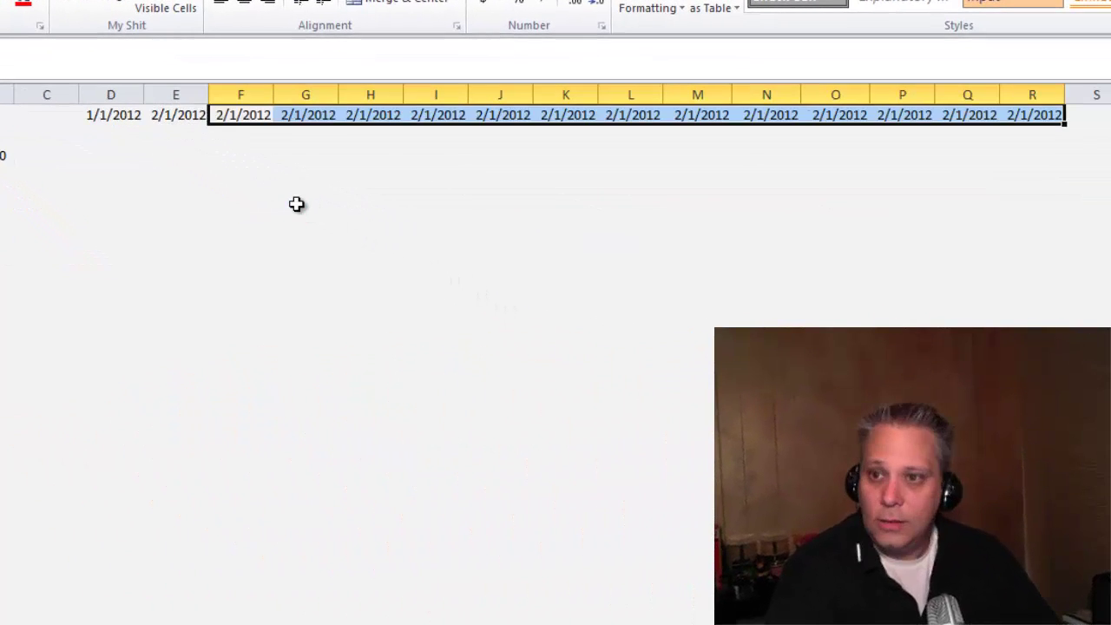
Delete the surplus dates after 12/1/2012 from columns P through R.
key(ctrl+Right)
key(Left)
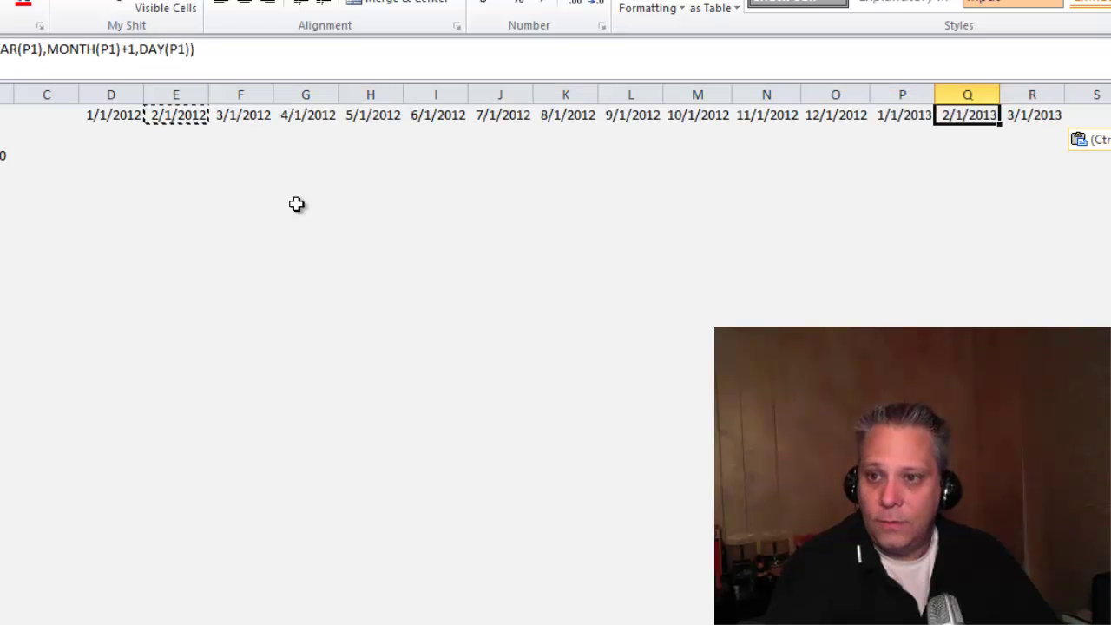
key(Left)
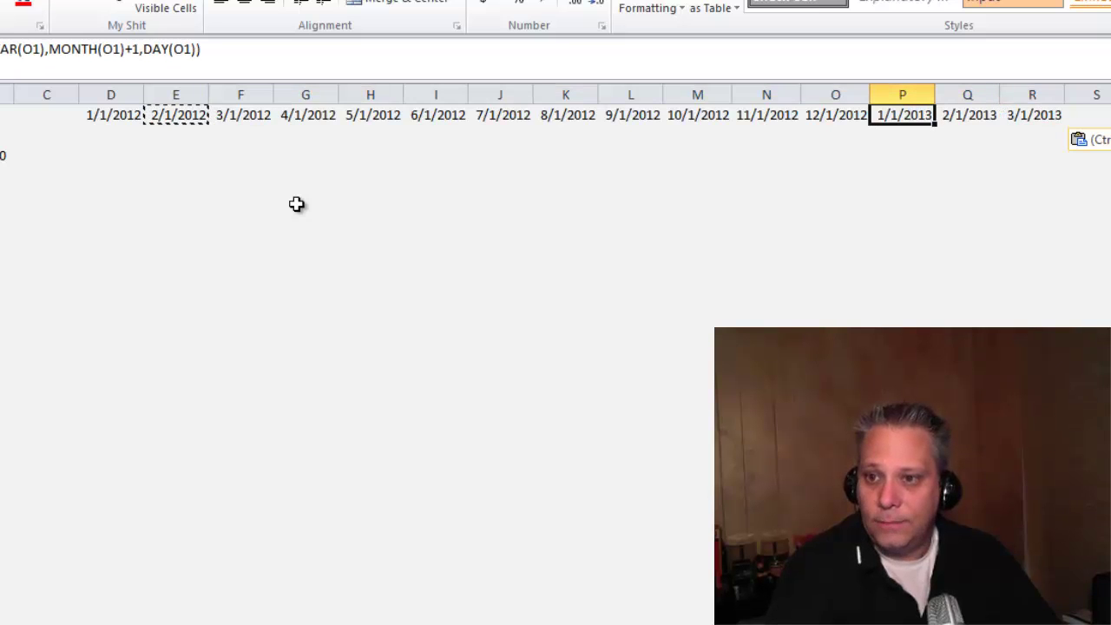
key(shift+Right)
key(shift+Right)
key(ctrl+shift+Down)
key(Delete)
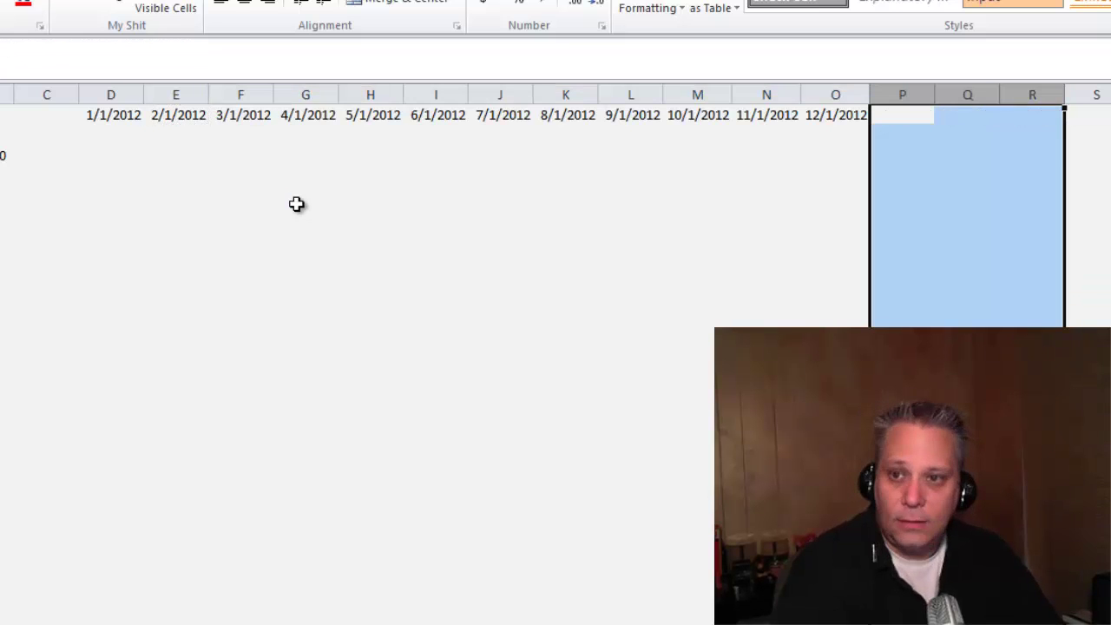
Test the date formulas by changing the starting date in D1 to 1/1/2013 and checking across row 1.
key(Left)
key(ctrl+Left)
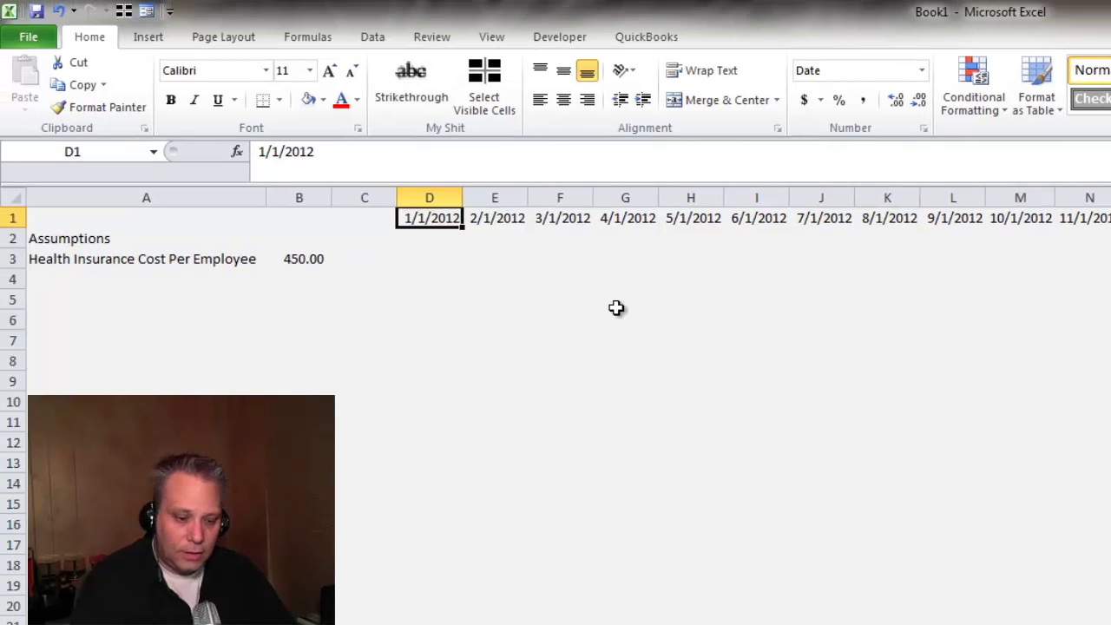
text(12/)
key(Escape)
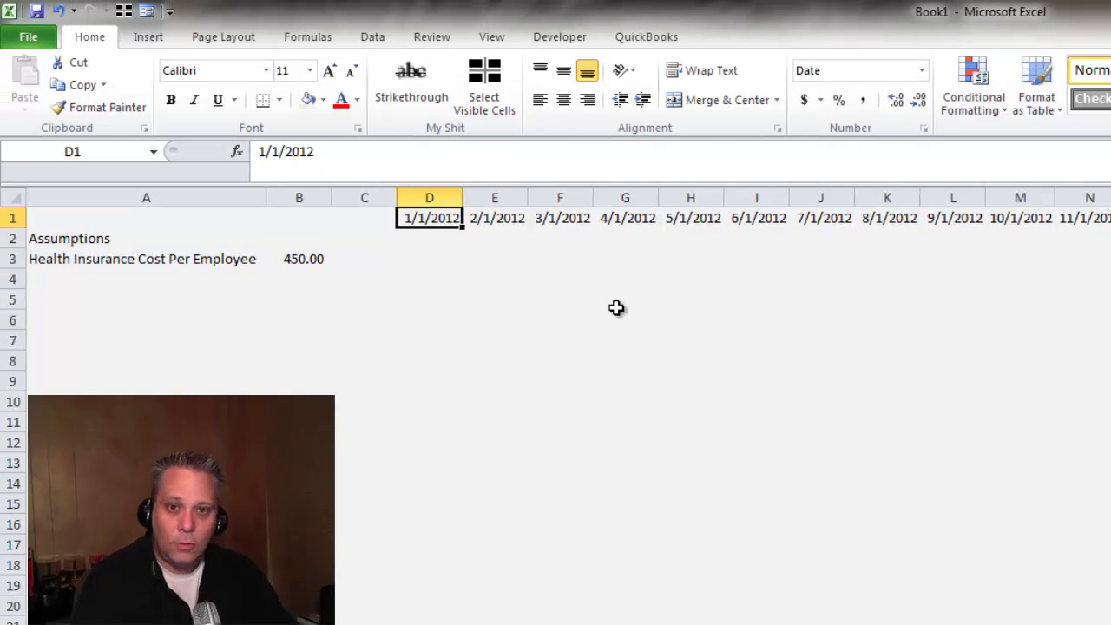
text(1/1/2013)
key(Return)
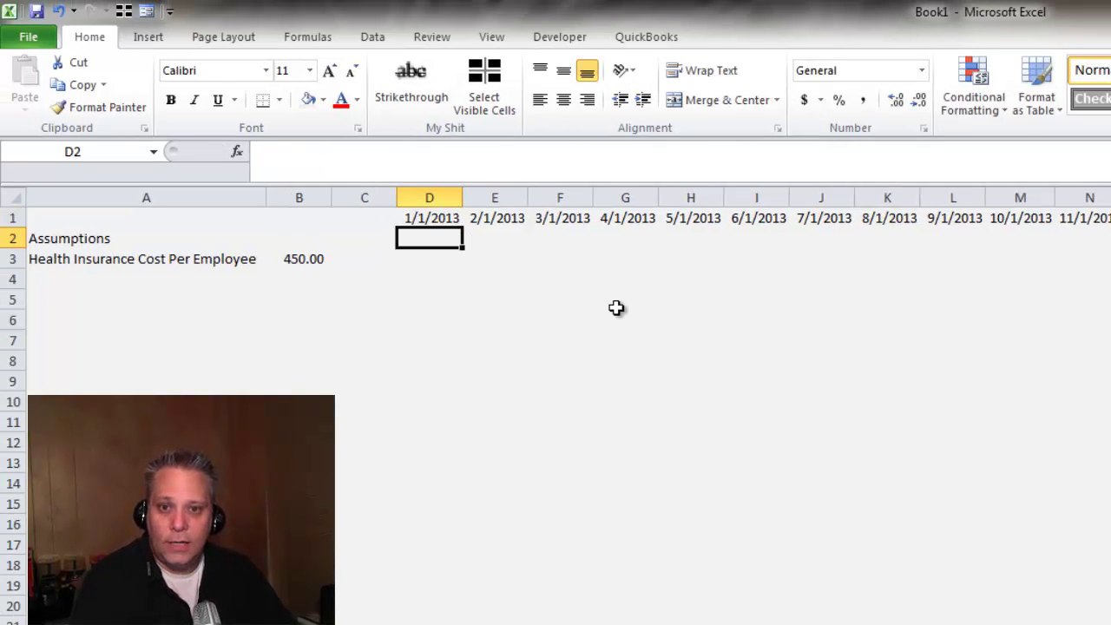
key(Up)
key(Right)
key(Right)
key(ctrl+Right)
key(ctrl+Left)
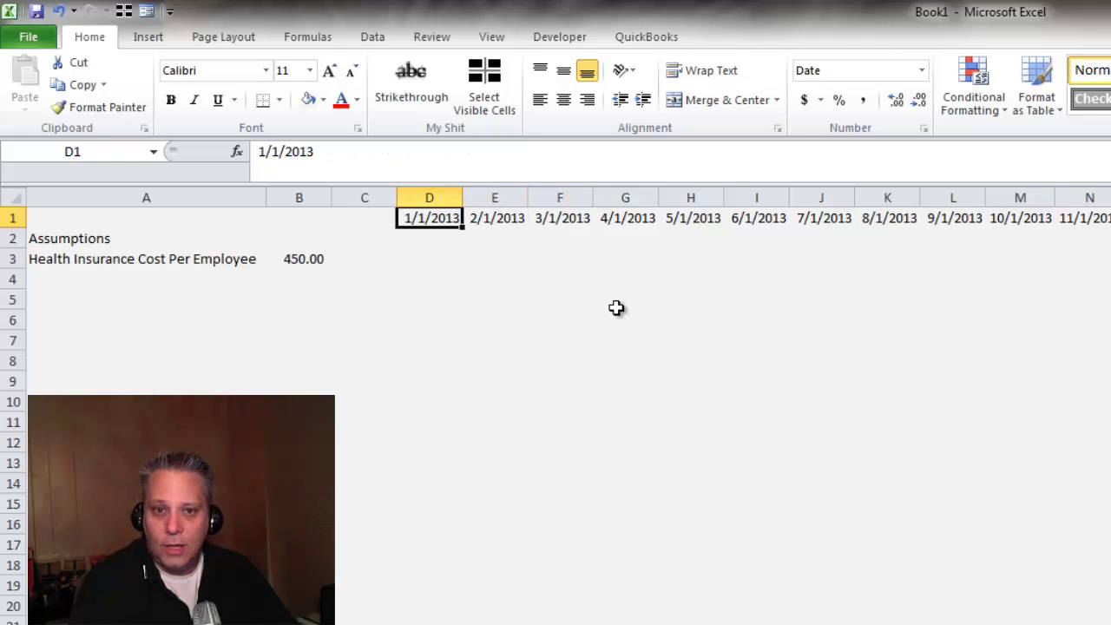
Set the starting date in D1 to 12/1/2012 and check the monthly dates across row 1.
text(12/1/2012)
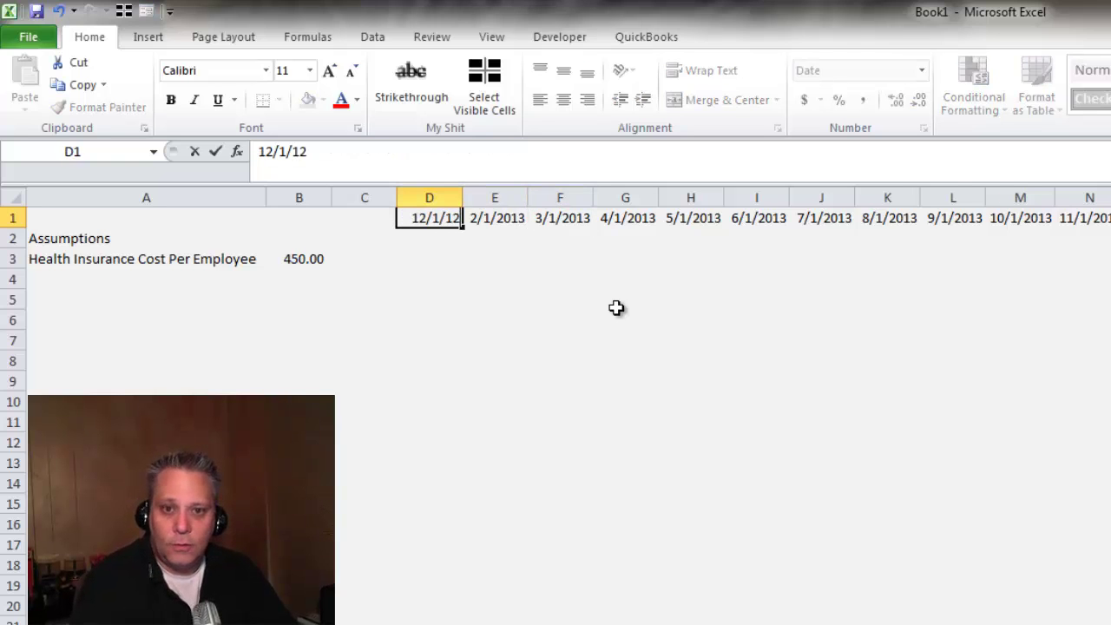
key(Return)
key(Up)
key(Right)
key(ctrl+Right)
key(ctrl+Left)
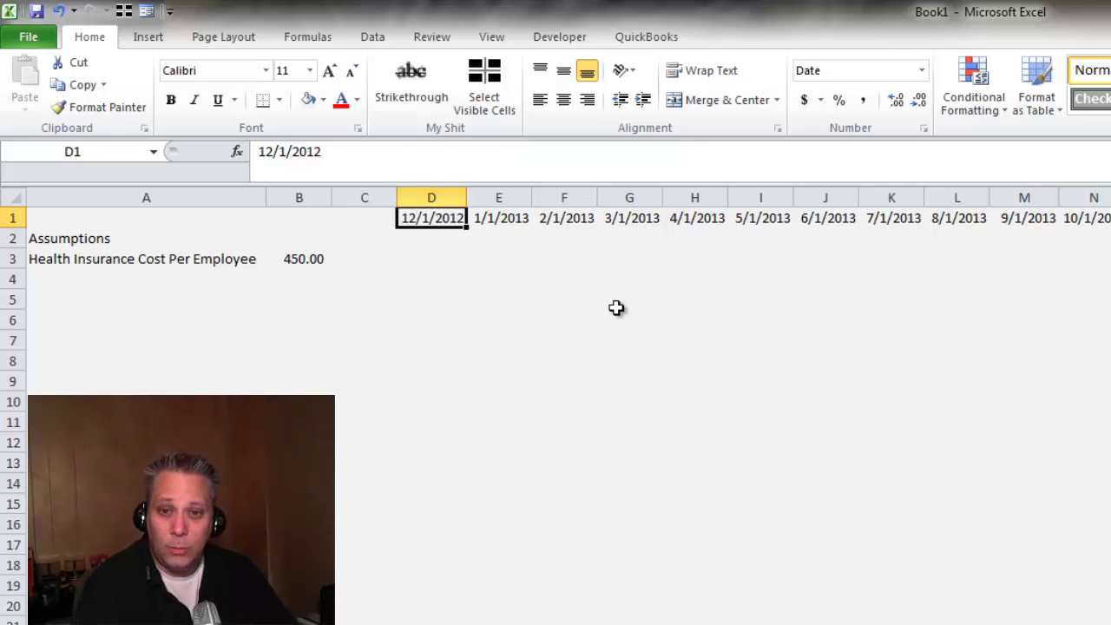
key(Right)
key(Right)
key(Right)
key(Right)
key(ctrl+Left)
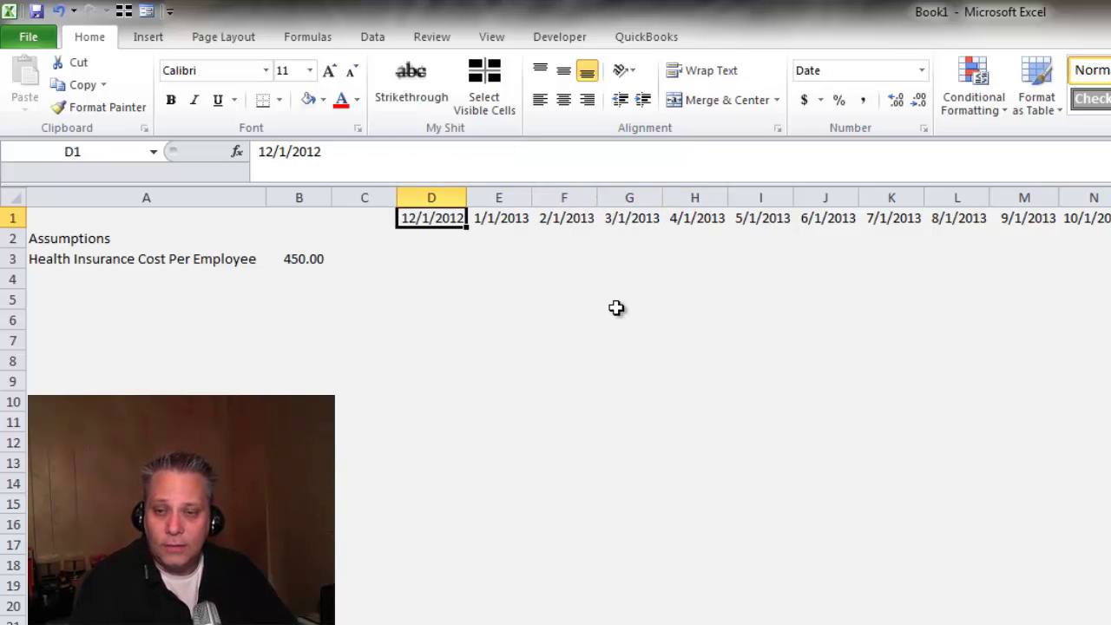
Give the dates in D1 through O1 a horizontal two-color gradient fill from black to blue.
key(ctrl+shift+Right)
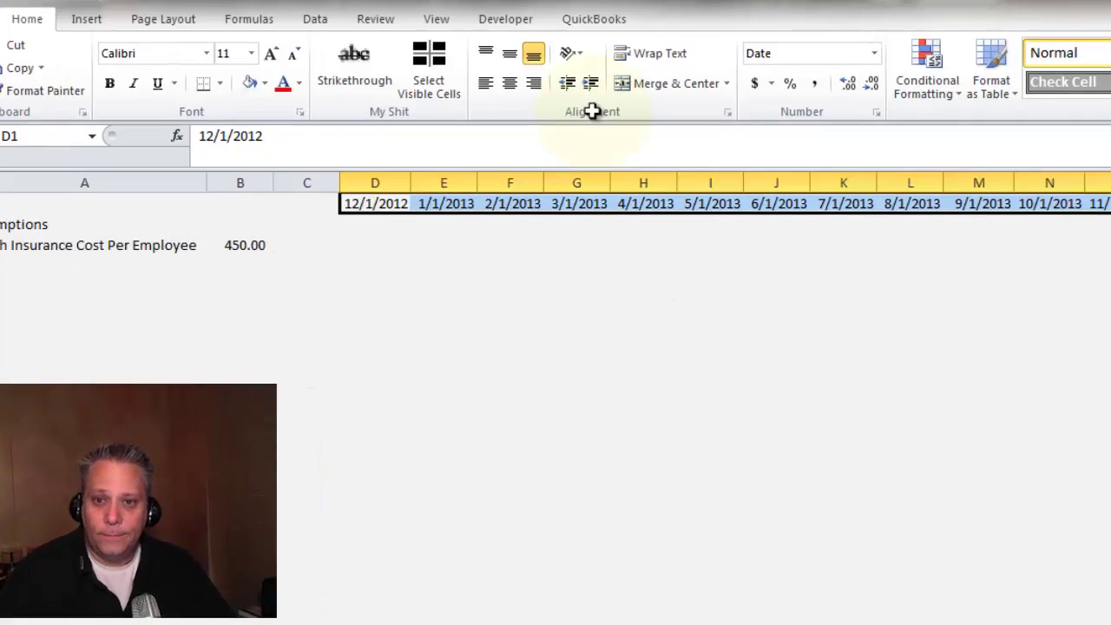
click(777, 127)
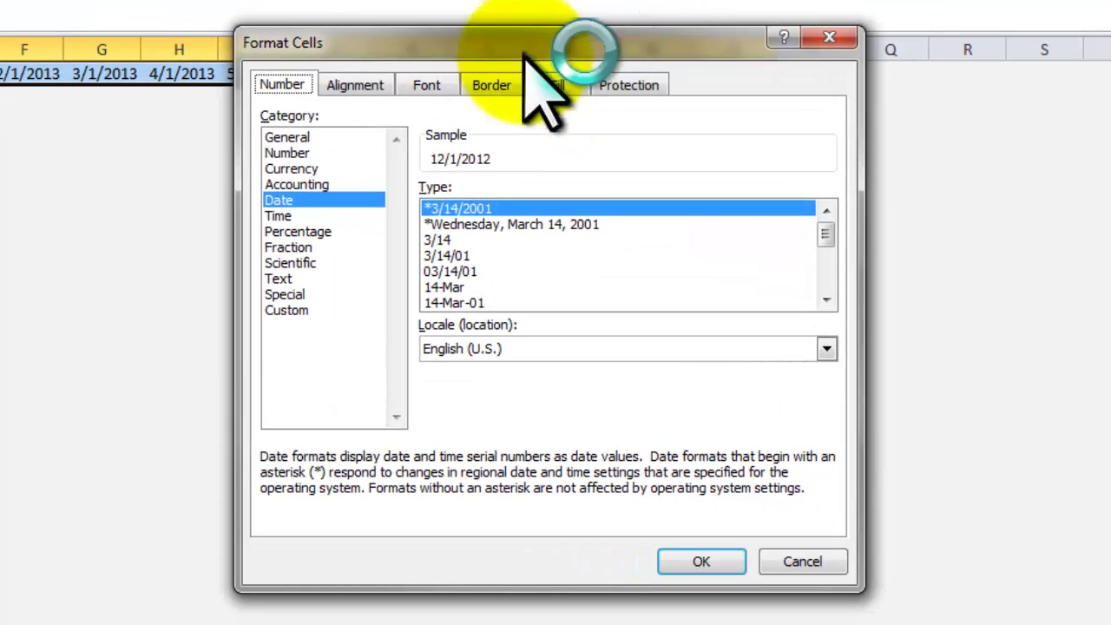
click(556, 85)
click(323, 362)
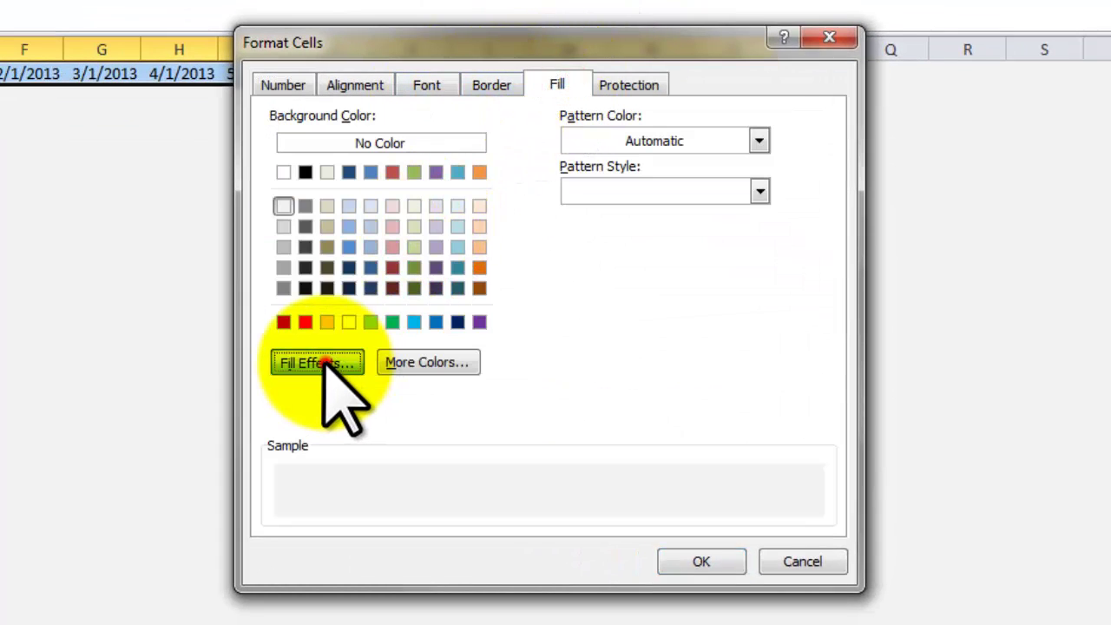
click(620, 208)
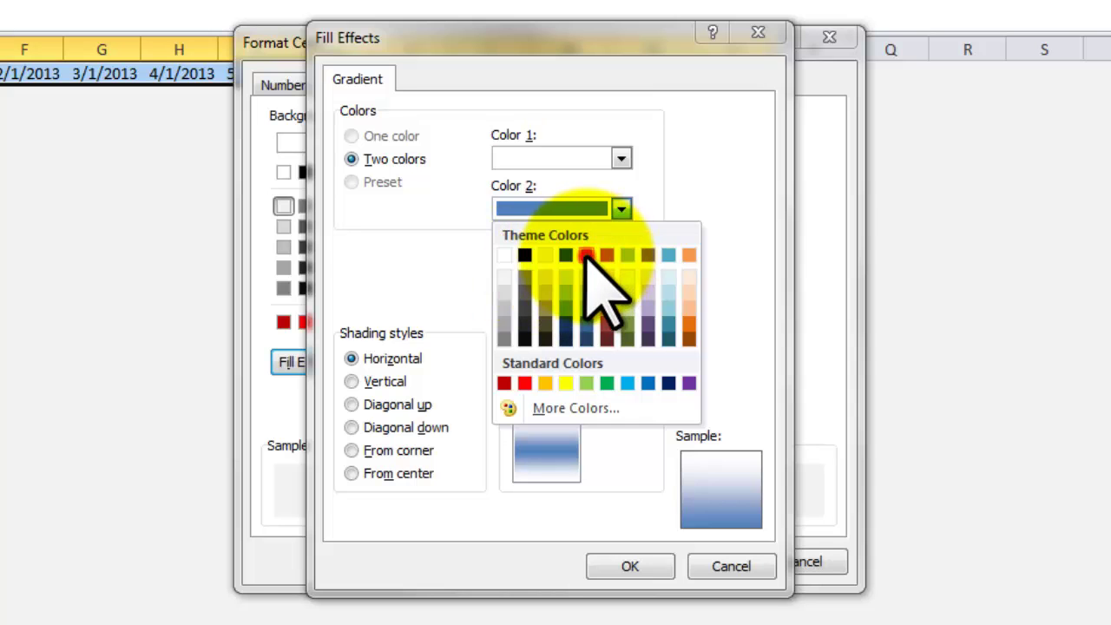
click(587, 255)
click(622, 158)
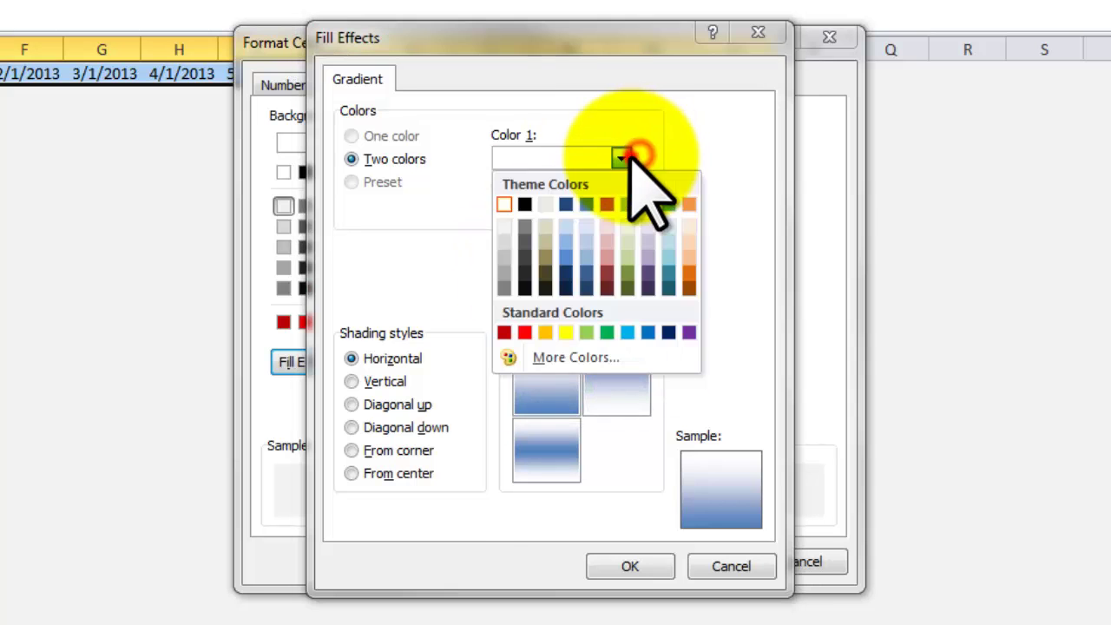
click(525, 204)
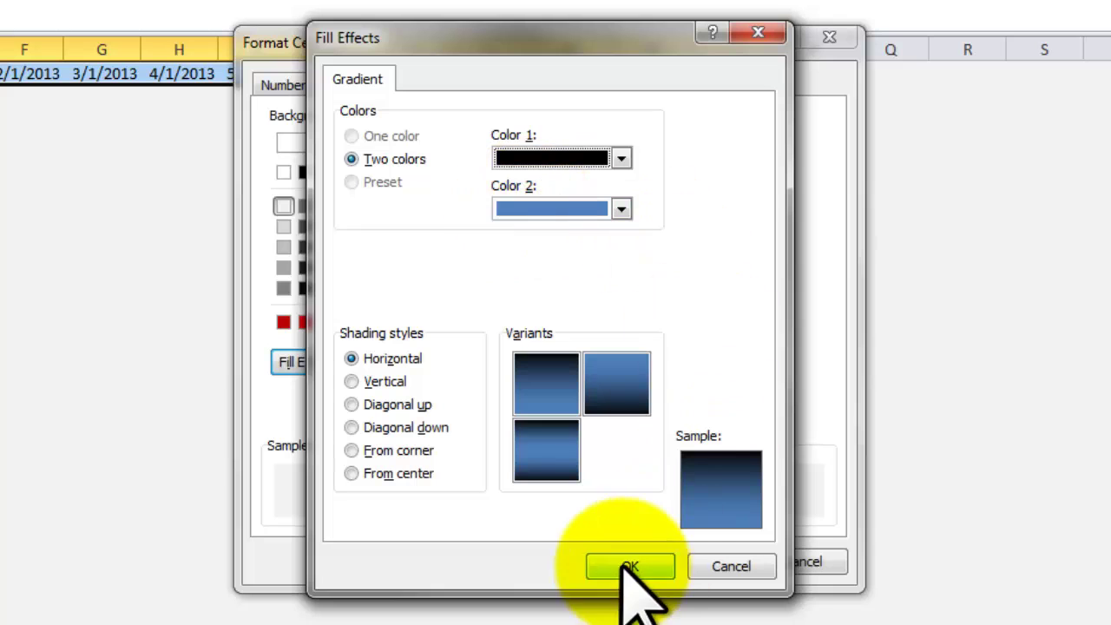
click(618, 564)
Make the font of the dates in D1 through O1 white and bold, and apply the cell formatting.
click(426, 85)
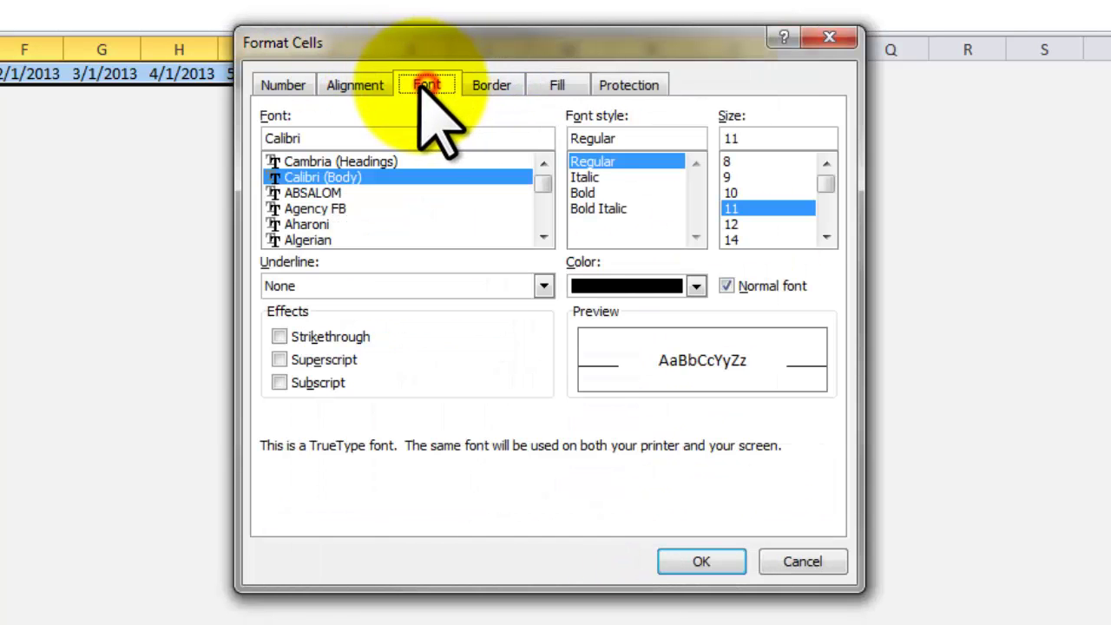
click(607, 285)
click(583, 361)
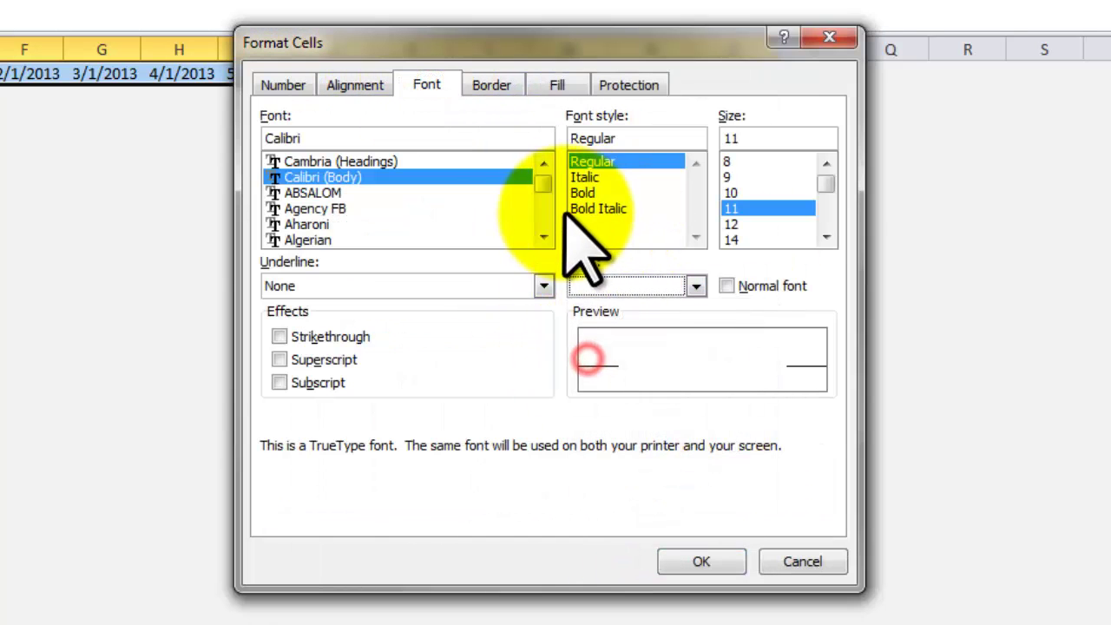
click(582, 193)
click(701, 562)
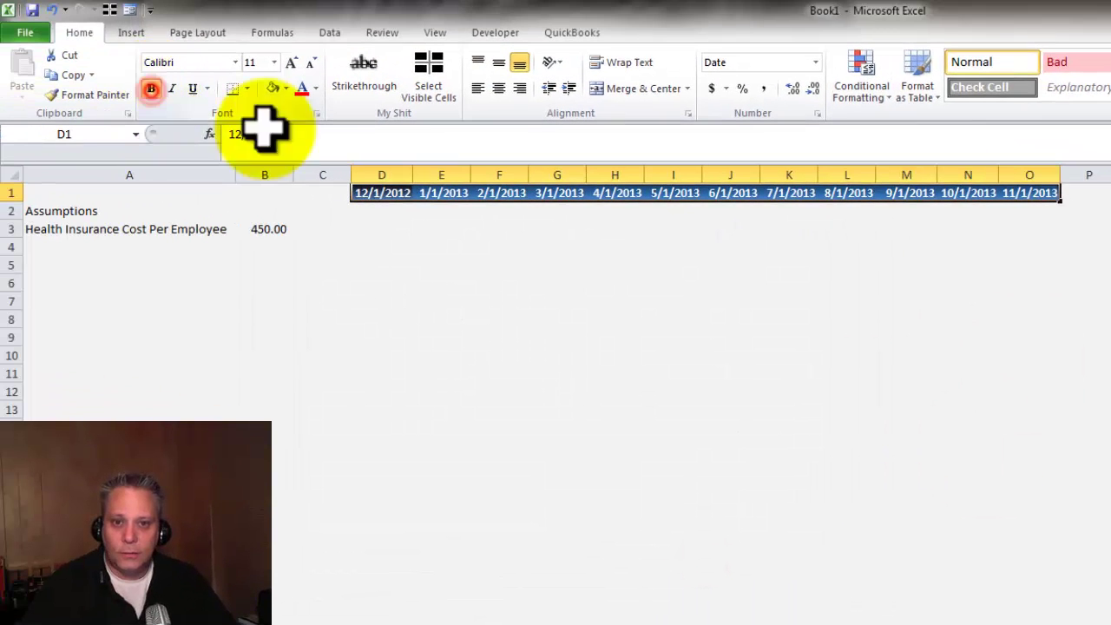
click(192, 169)
click(381, 246)
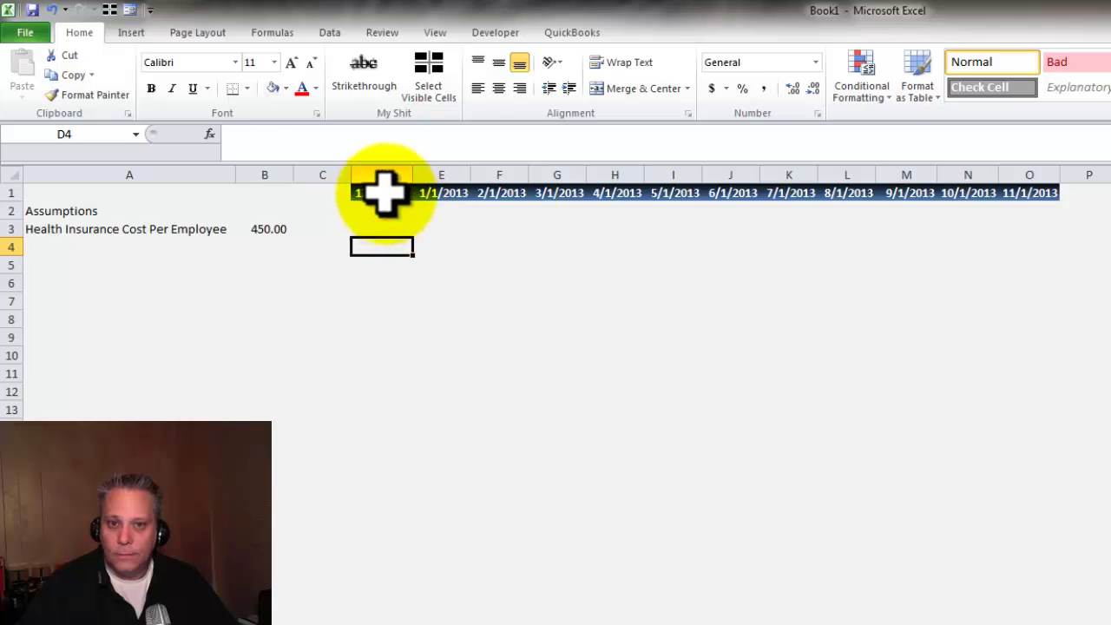
Apply the custom number format mmm YY to the dates in D1 through O1.
drag(384, 192, 1023, 193)
key(ctrl+1)
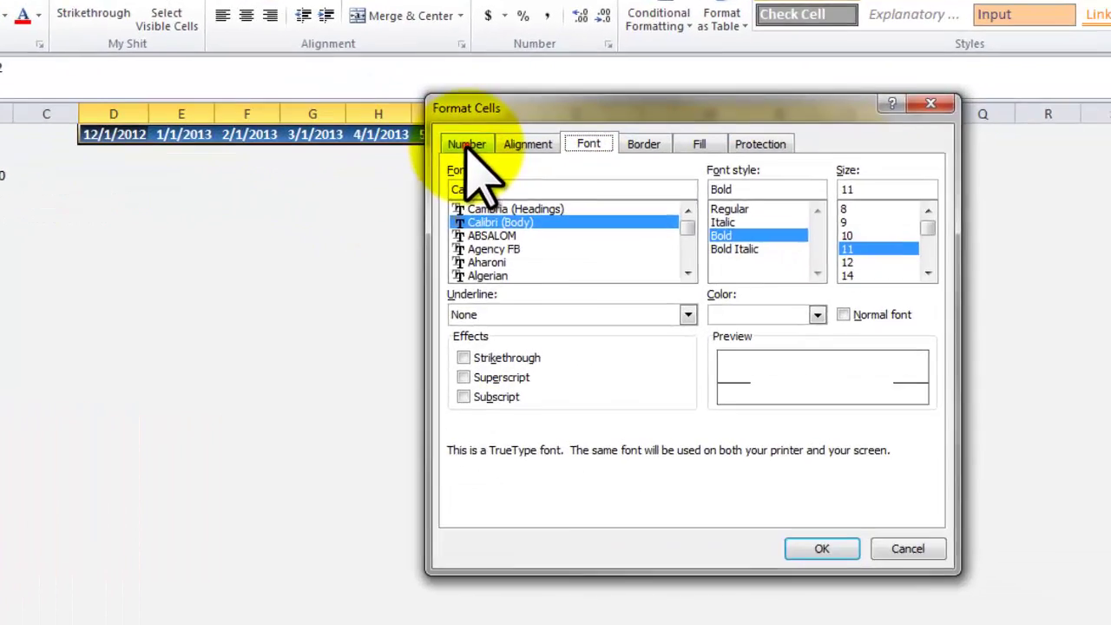
click(687, 219)
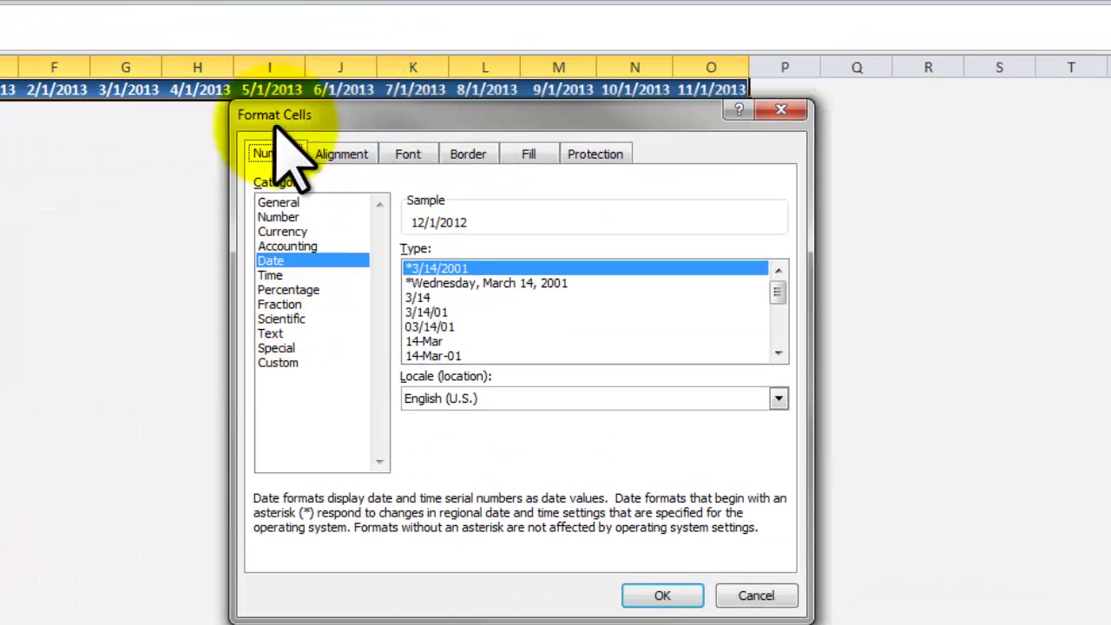
click(277, 362)
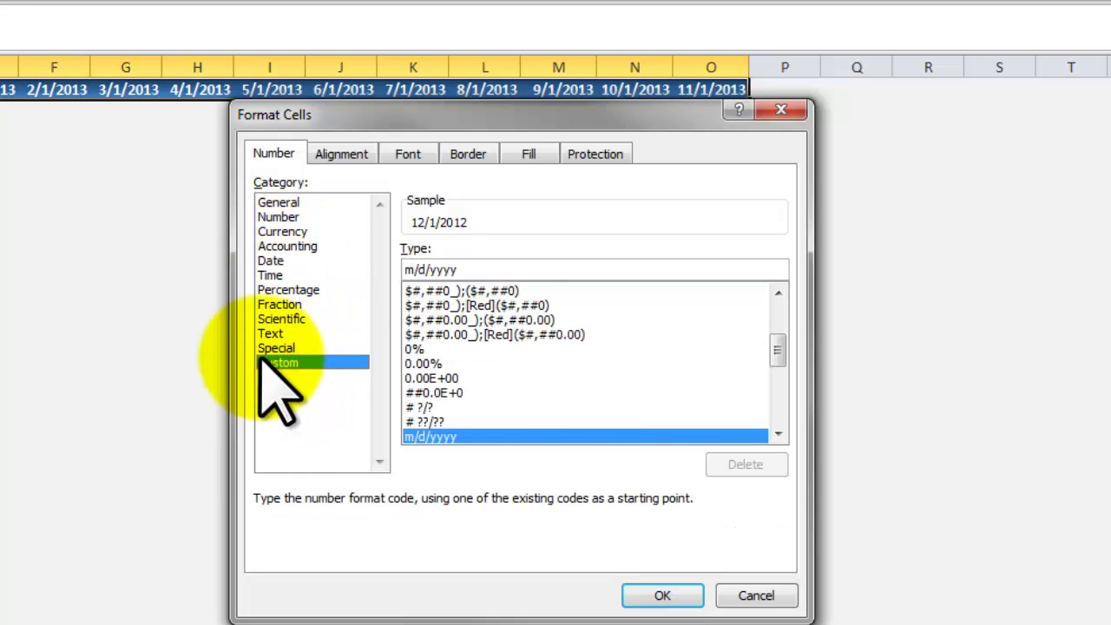
double_click(491, 270)
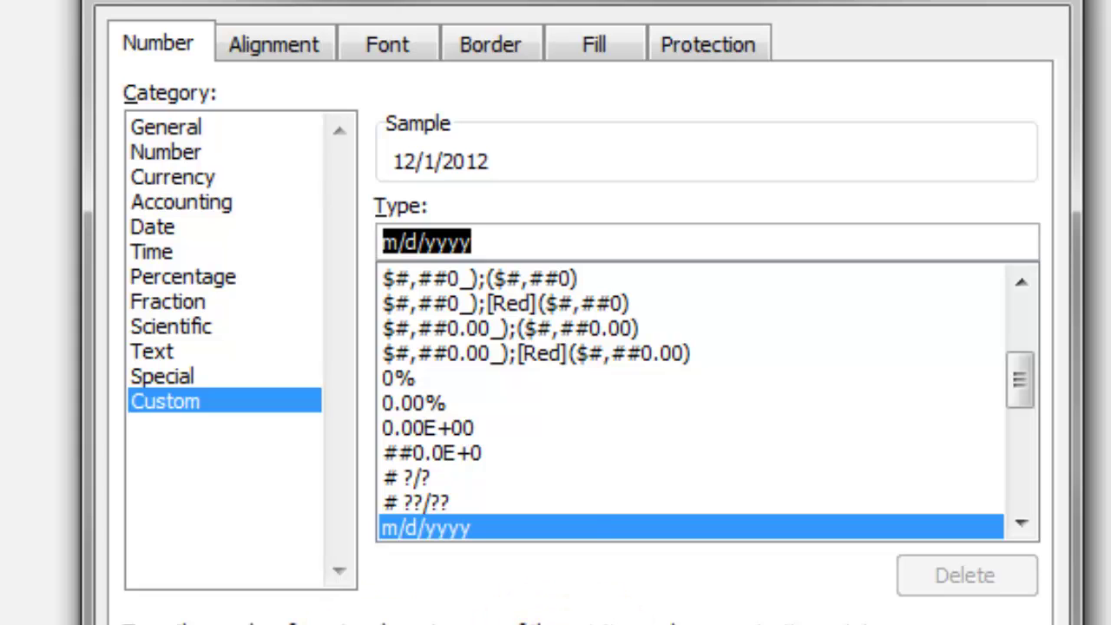
click(520, 244)
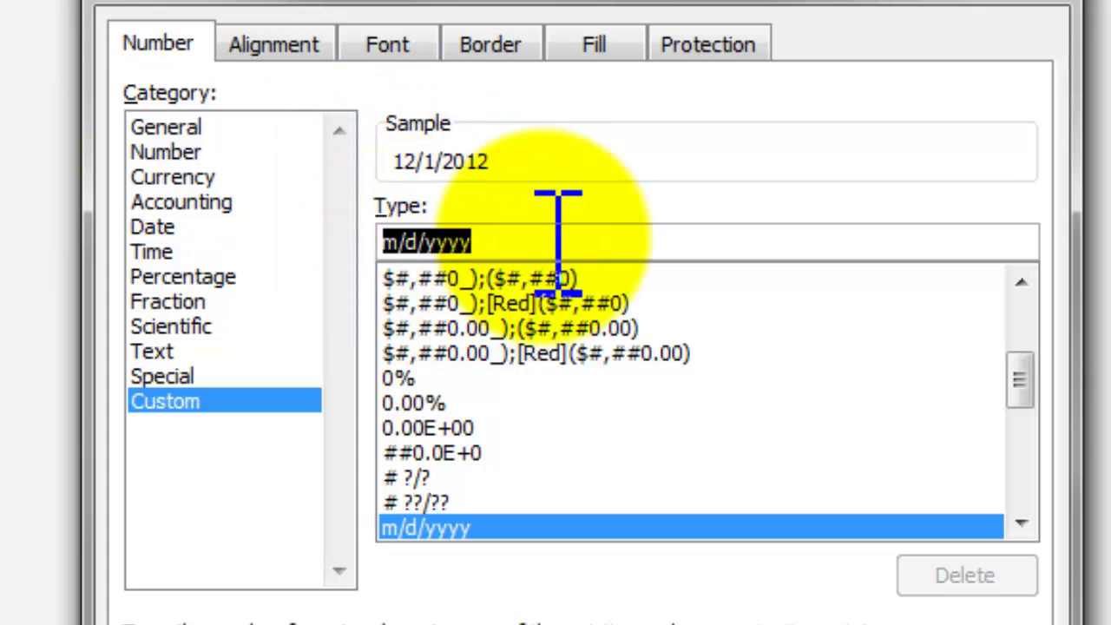
text(mmm 'YYYY)
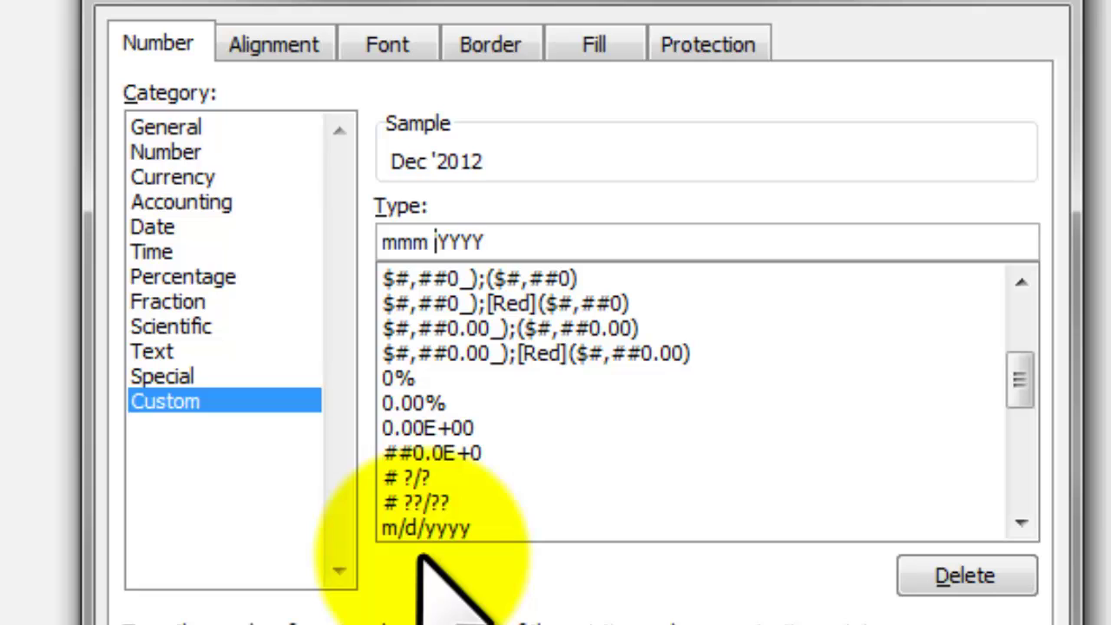
key(BackSpace)
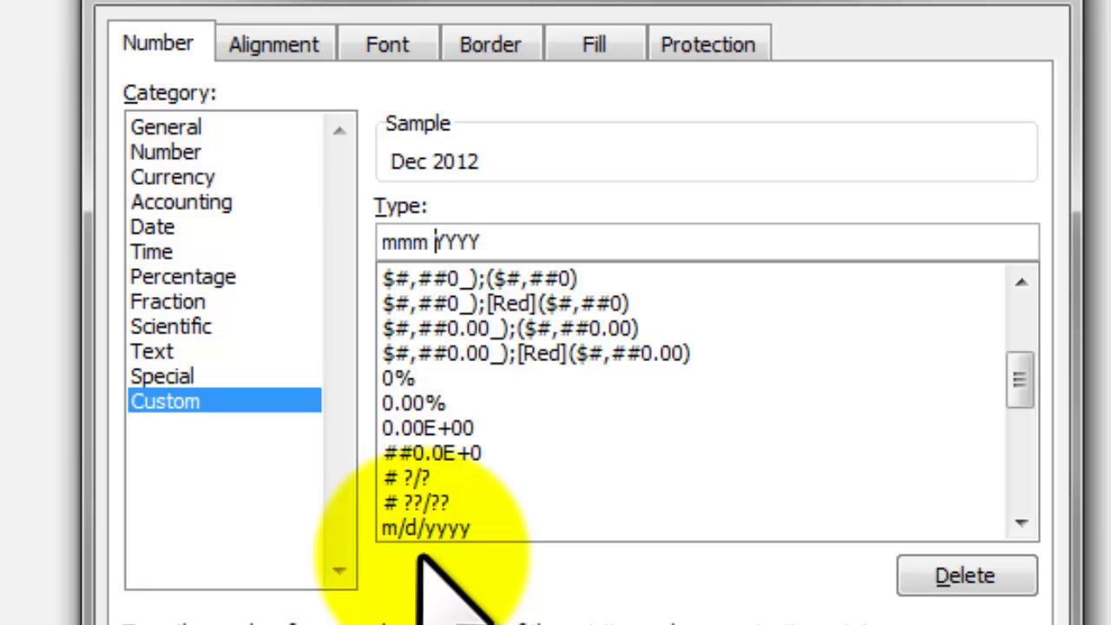
text(YY)
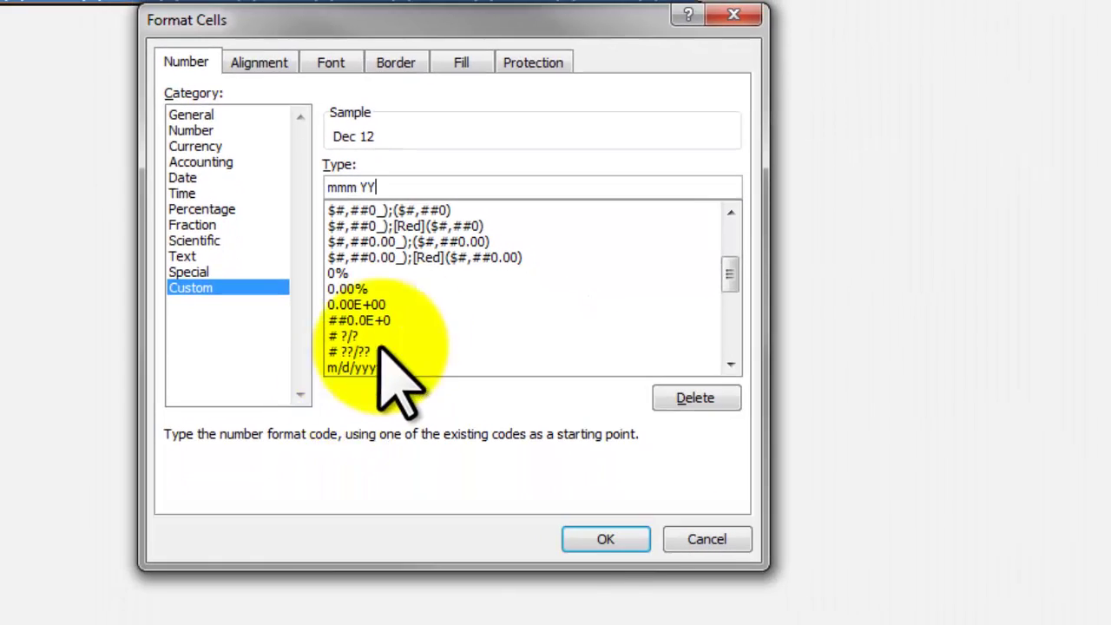
click(604, 540)
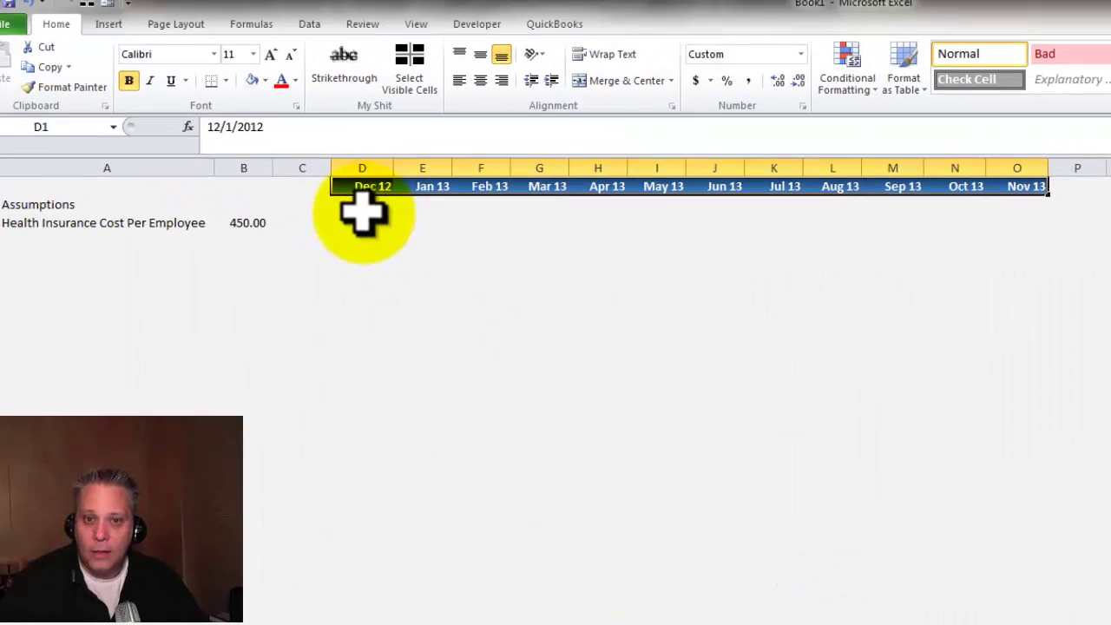
Center the month headings in D1 through O1 horizontally.
click(67, 109)
click(71, 88)
drag(638, 191, 1054, 190)
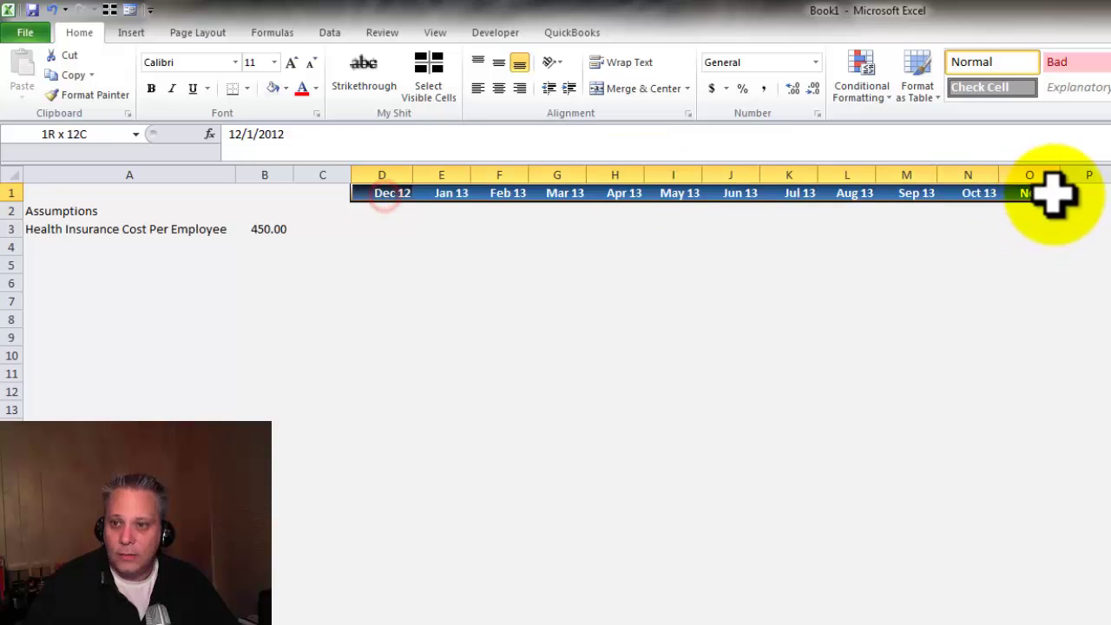
click(498, 88)
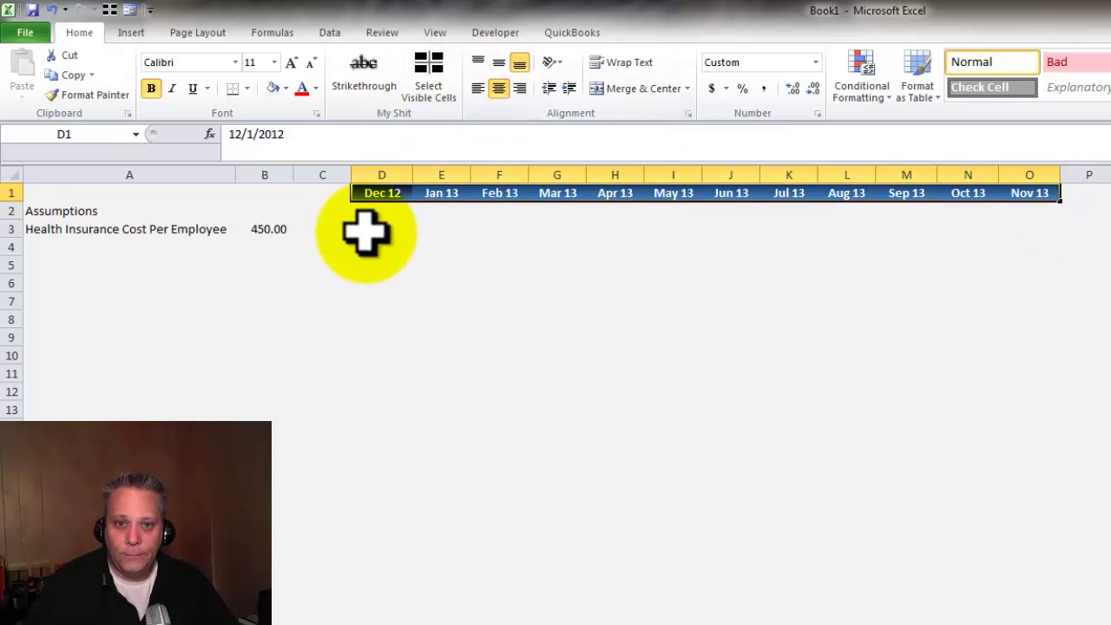
Insert a new column at column C and set the width of column C to 1.
right_click(326, 165)
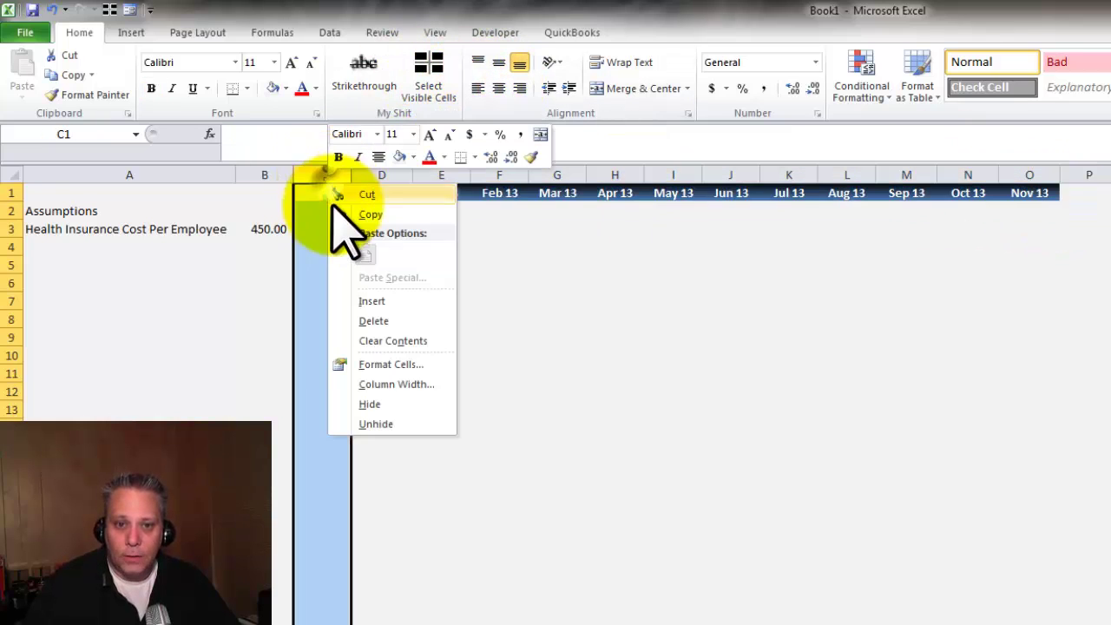
right_click(307, 158)
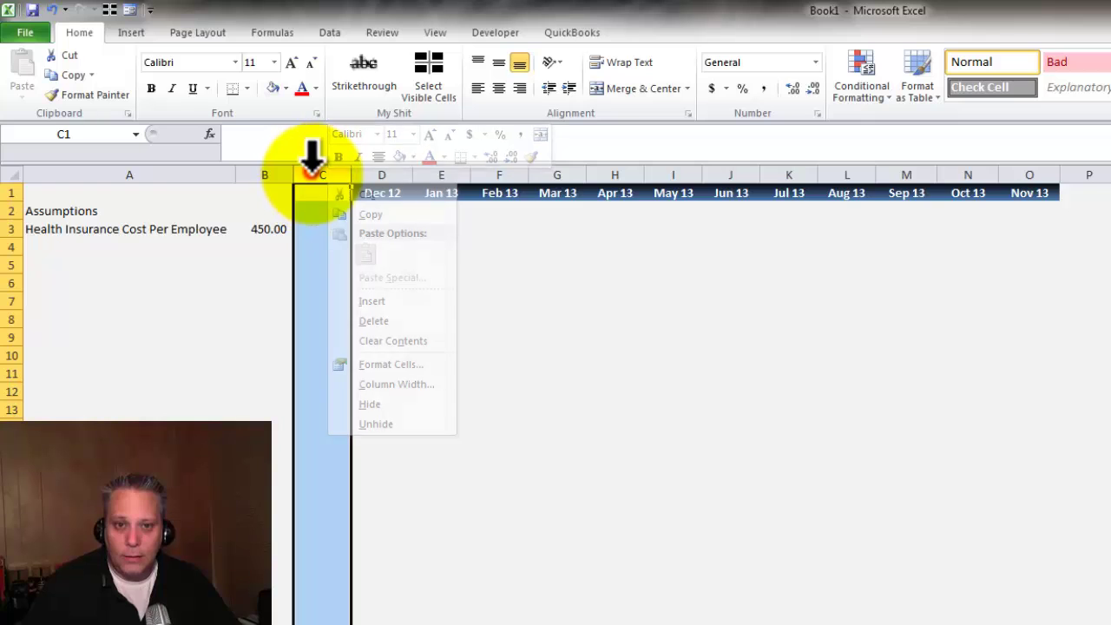
click(358, 298)
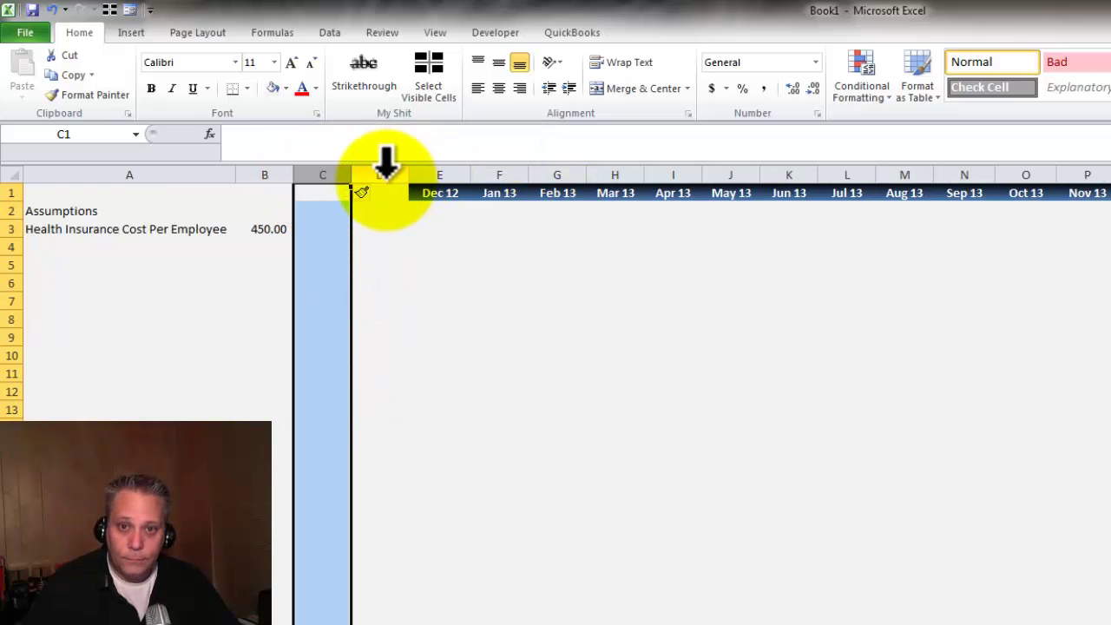
right_click(322, 183)
click(364, 379)
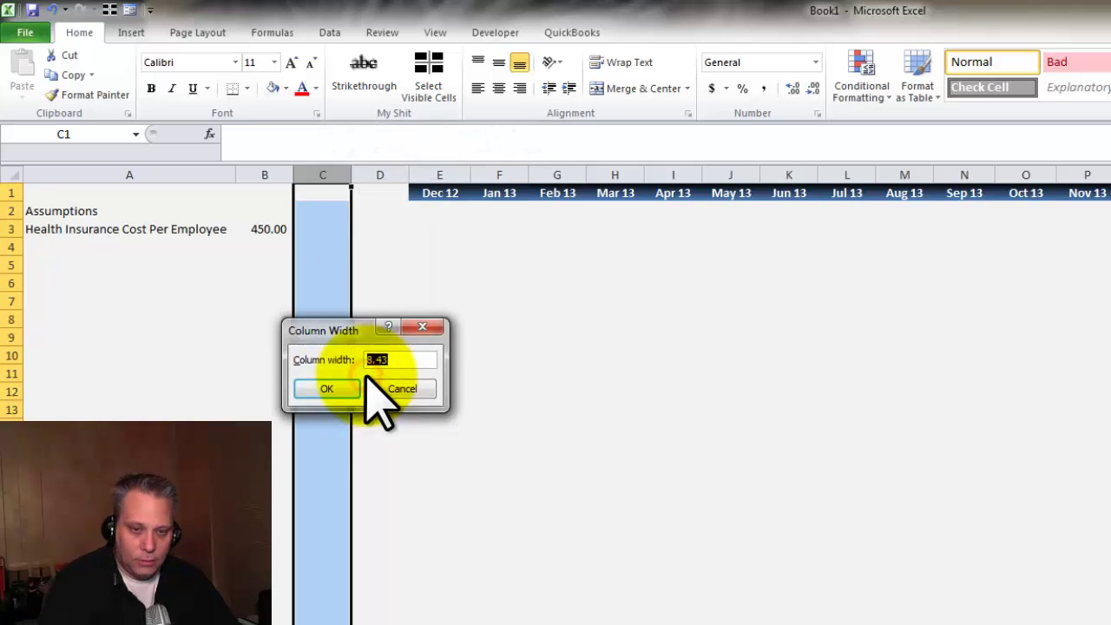
text(1)
key(Return)
Enter the heading Employee in D1.
key(Right)
key(Down)
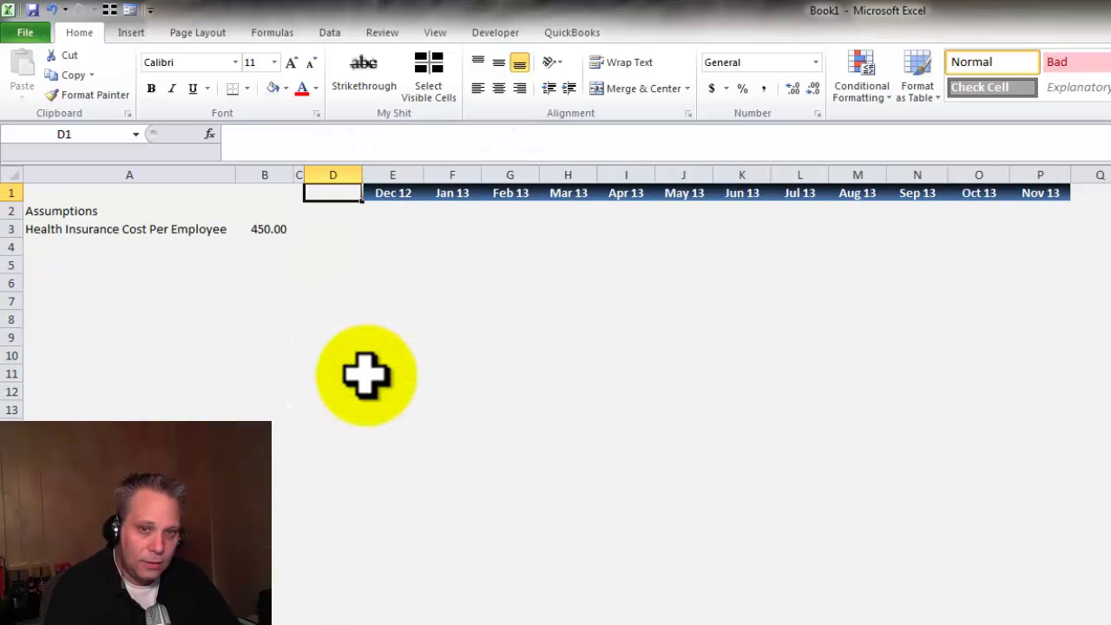
text(Empl)
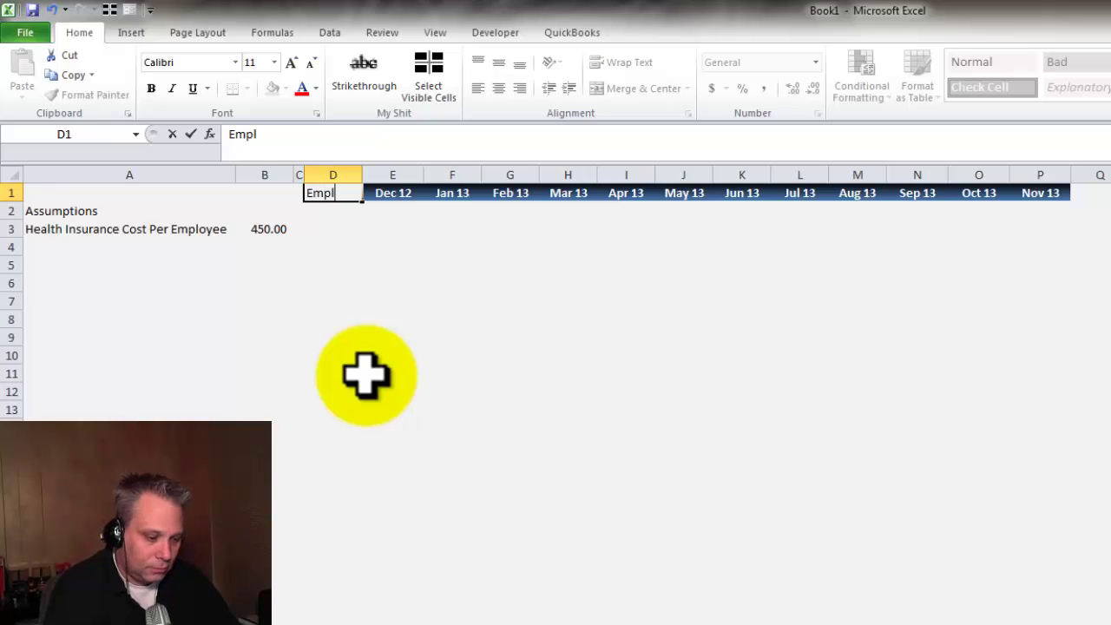
text(oyee)
key(Return)
Copy only the formatting of the date heading in E1 onto the Employee heading in D1.
key(Up)
key(Right)
key(ctrl+c)
key(Left)
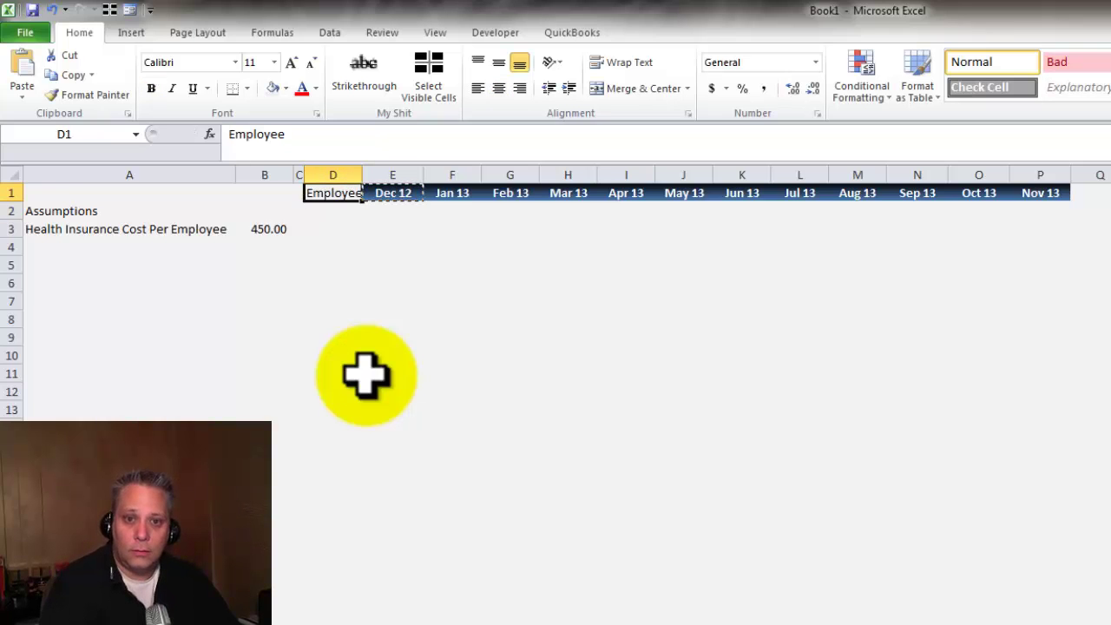
key(ctrl+alt+v)
key(t)
key(Return)
List Employee 1 through Employee 5 in D2 through D6 by filling the series, clearing the surplus entries below.
key(Down)
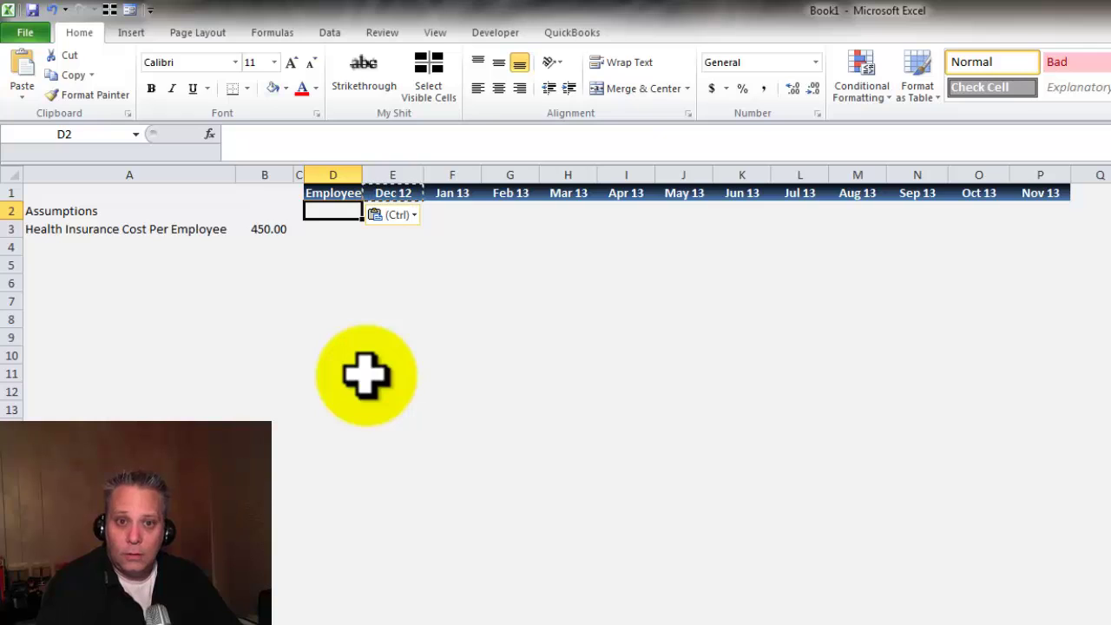
text(Em)
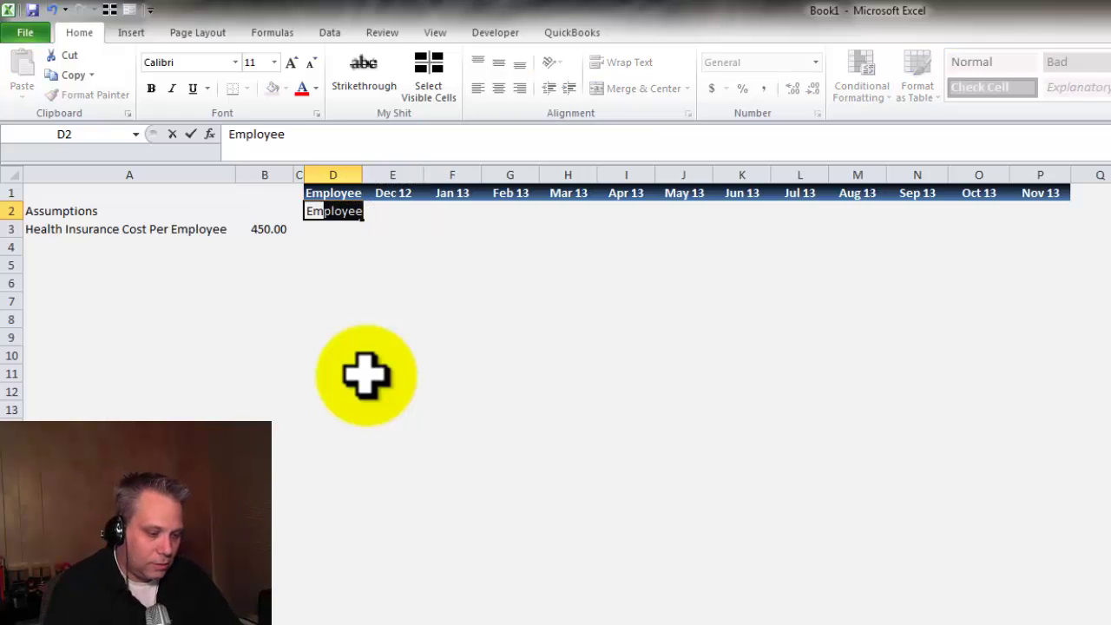
text(ployee 1)
key(Return)
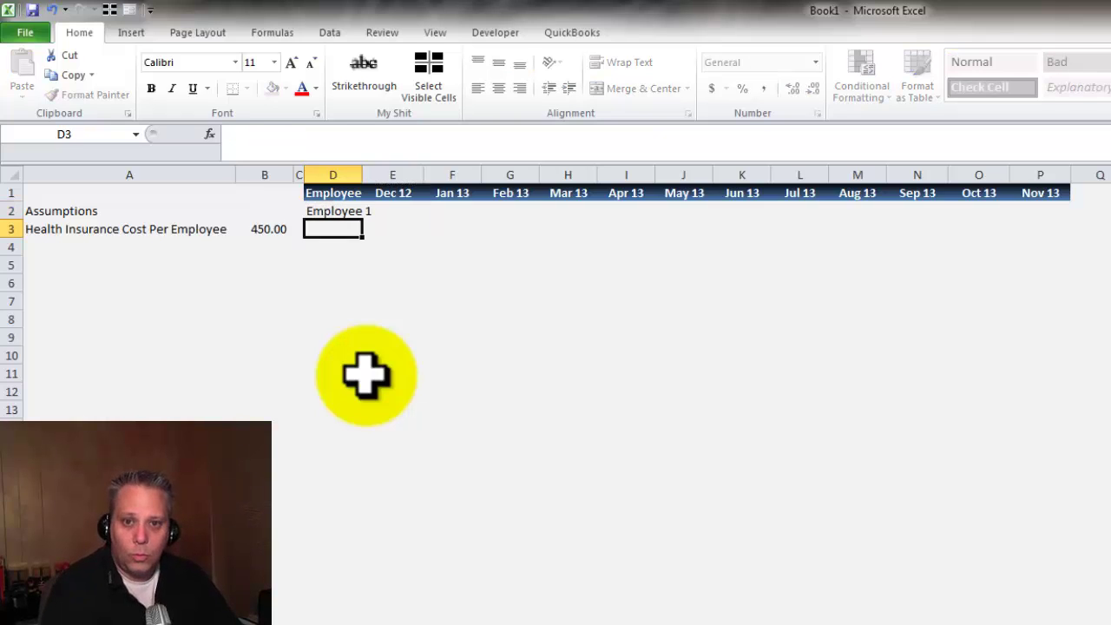
key(Up)
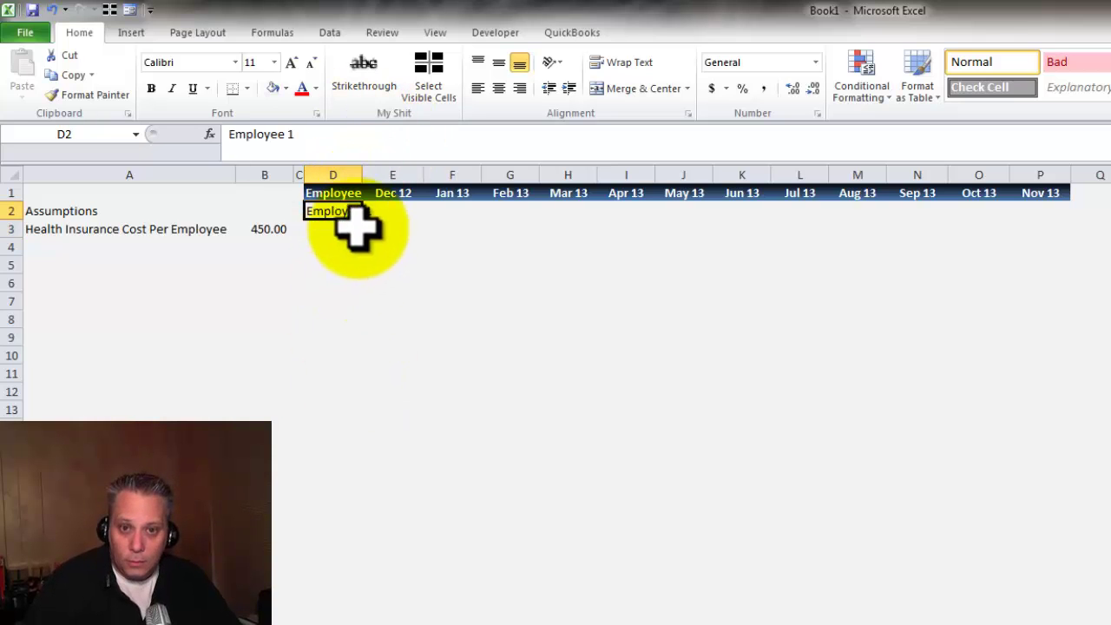
drag(361, 218, 363, 343)
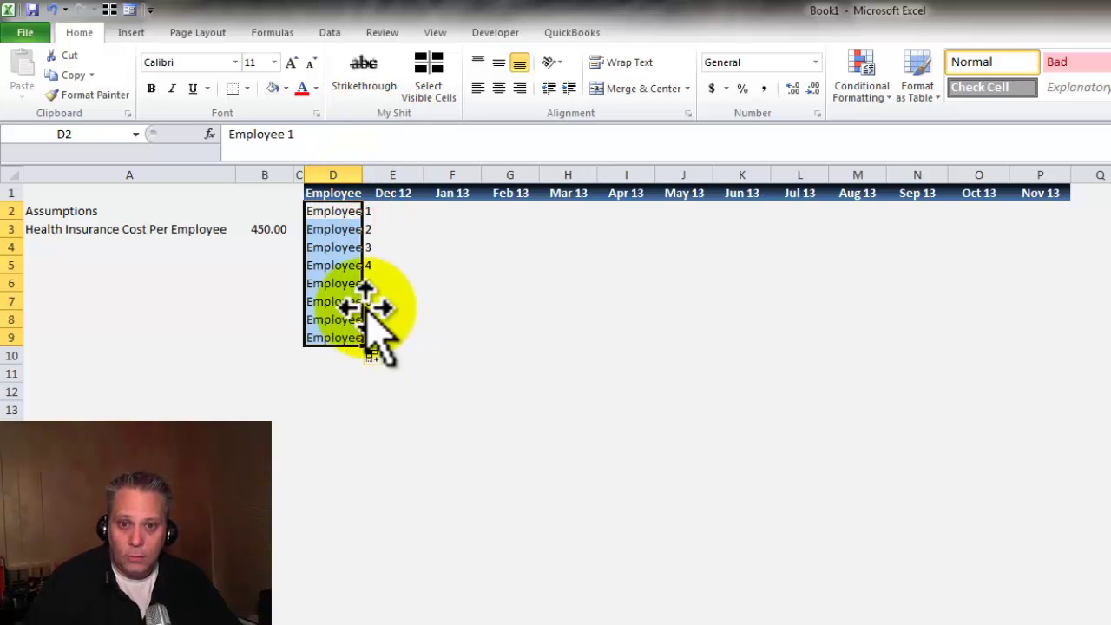
drag(338, 299, 338, 338)
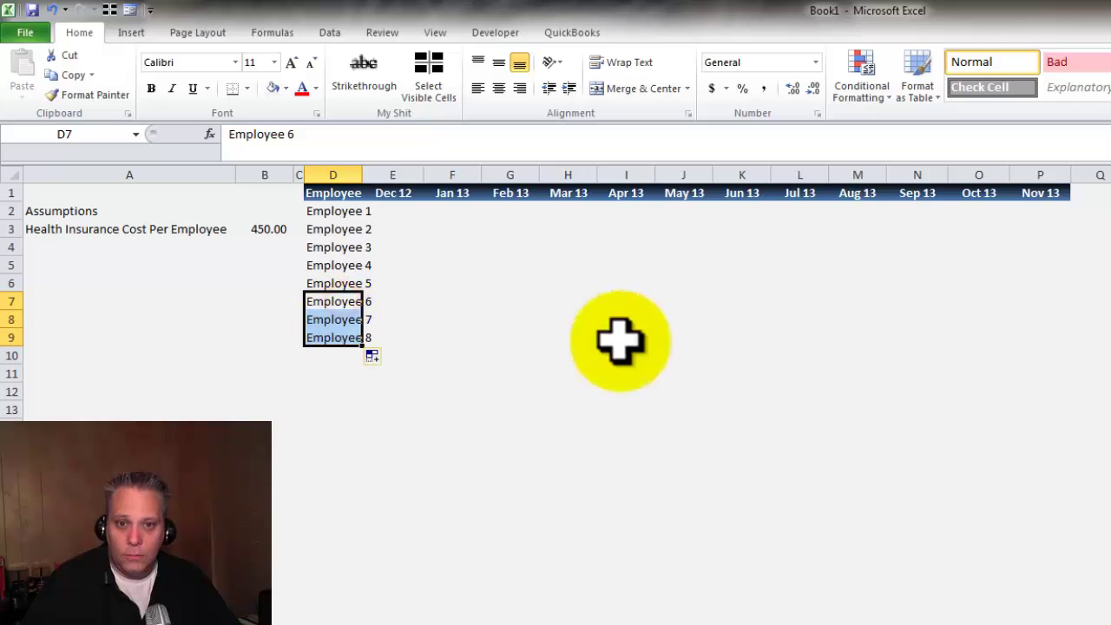
Enter the label Total Payroll in D8.
click(620, 342)
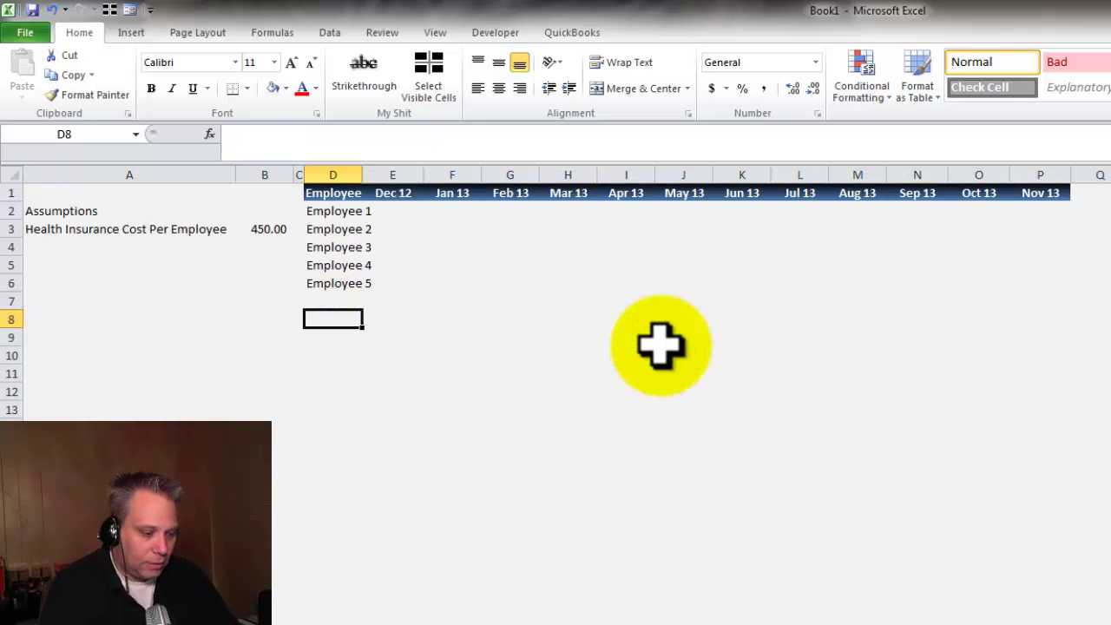
text(Total Payroll)
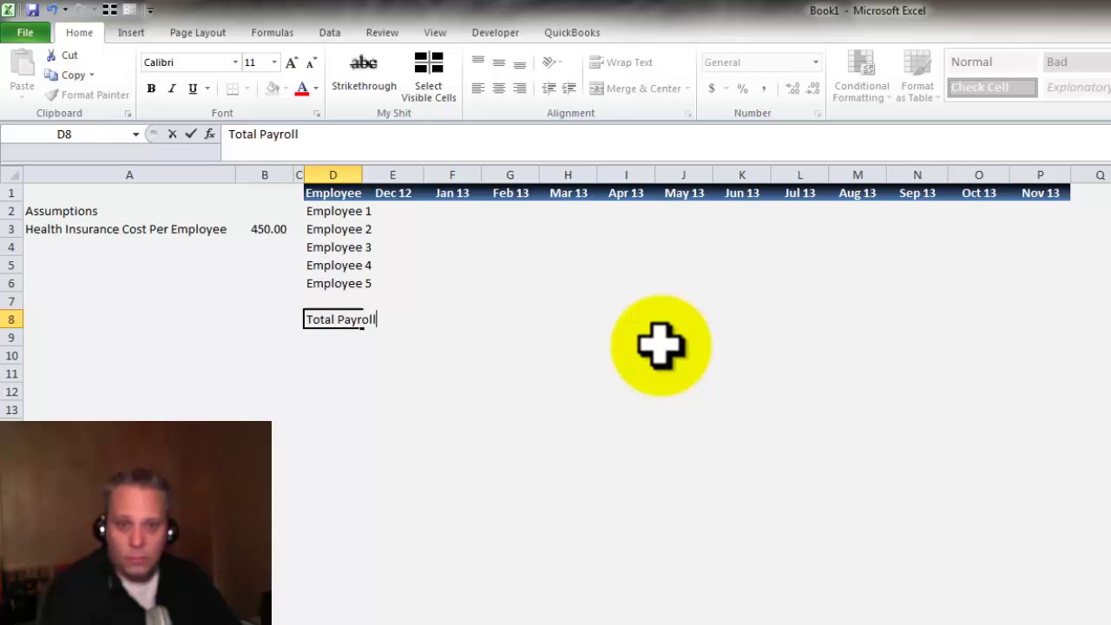
key(Return)
AutoFit the width of column D to its employee names and Total Payroll label.
key(Right)
key(ctrl+Up)
key(Left)
key(Down)
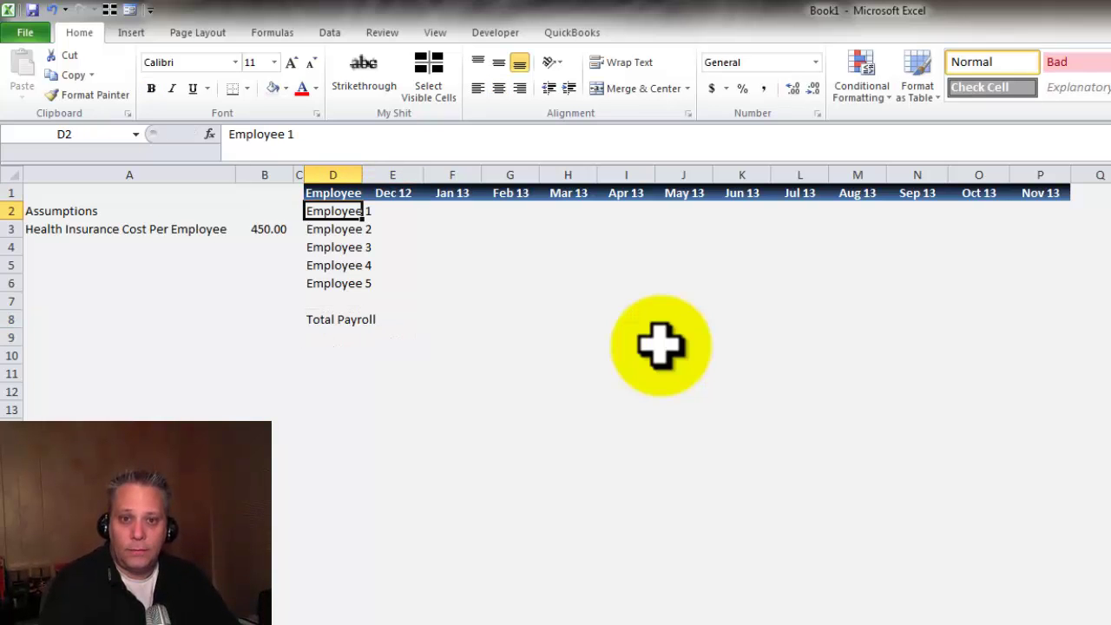
key(ctrl+shift+Down)
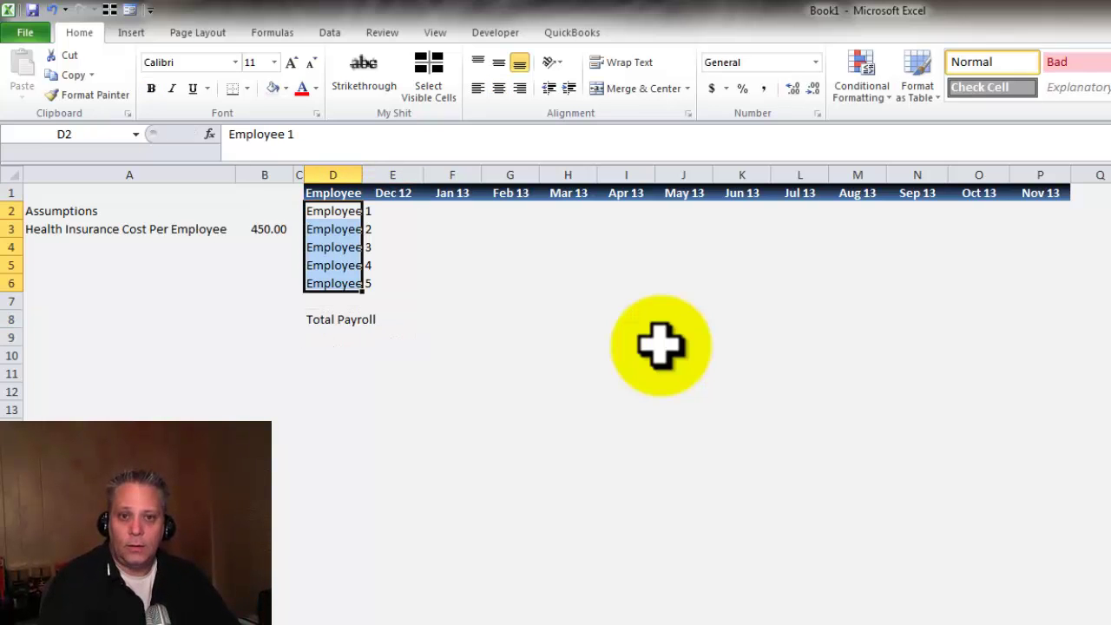
double_click(362, 174)
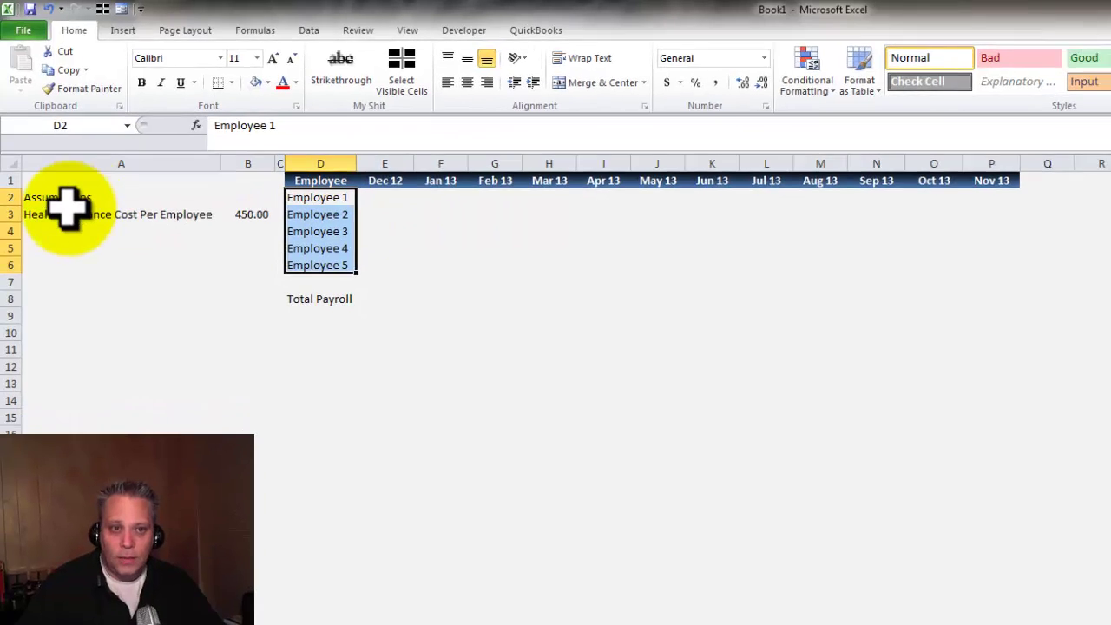
Apply the Note cell style to the assumptions area in A3 through B17.
drag(63, 214, 252, 440)
drag(205, 356, 191, 367)
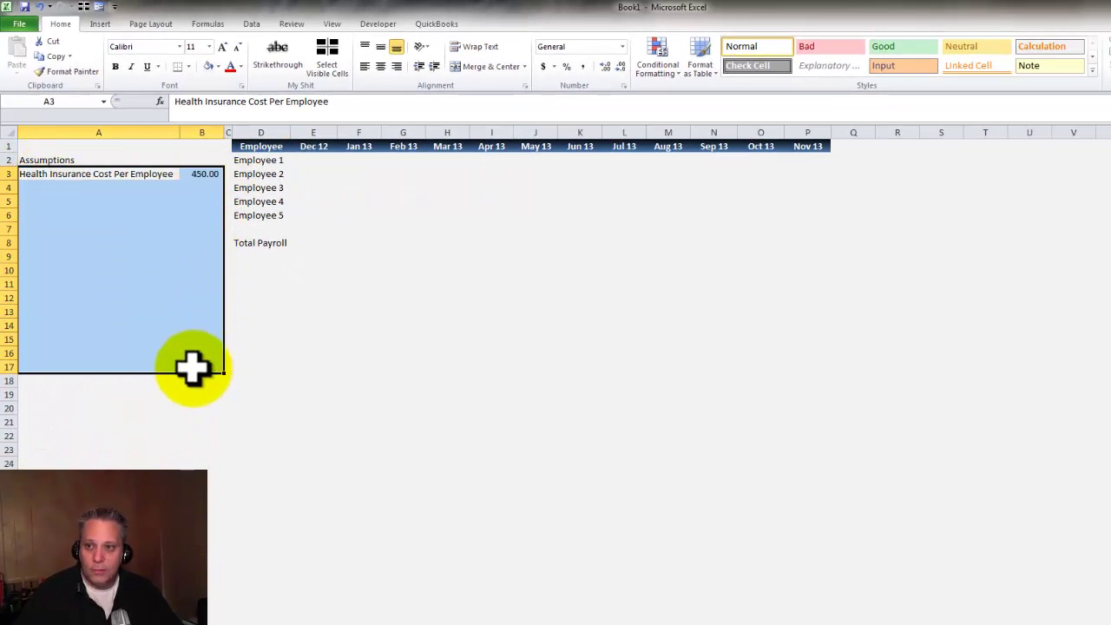
click(1029, 66)
click(125, 265)
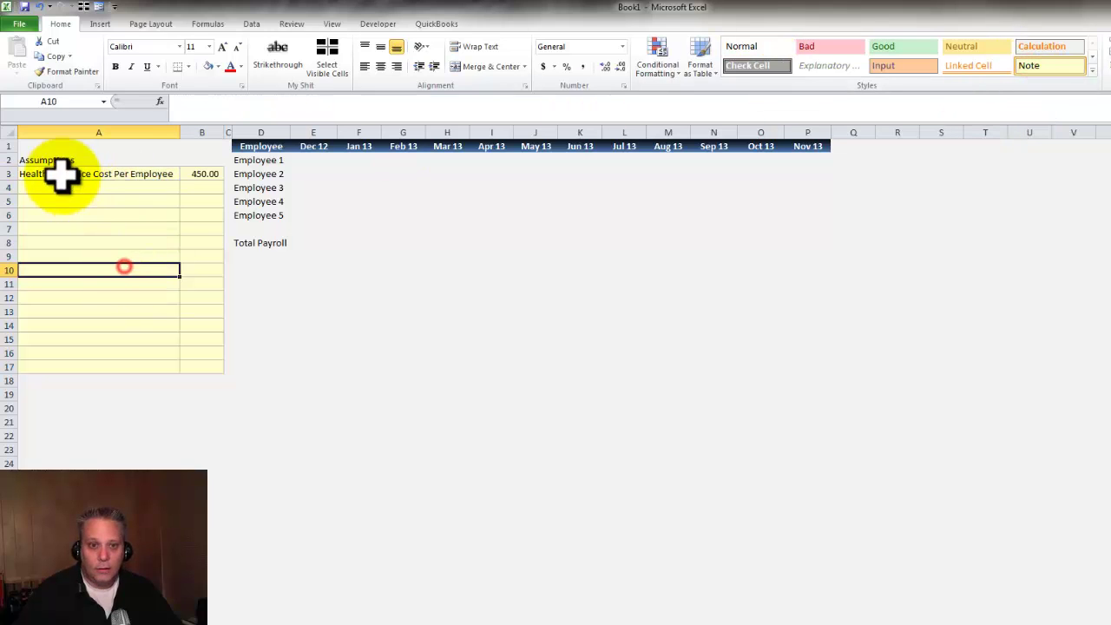
Make the Assumptions heading in A2 bold and underlined.
click(57, 159)
click(115, 66)
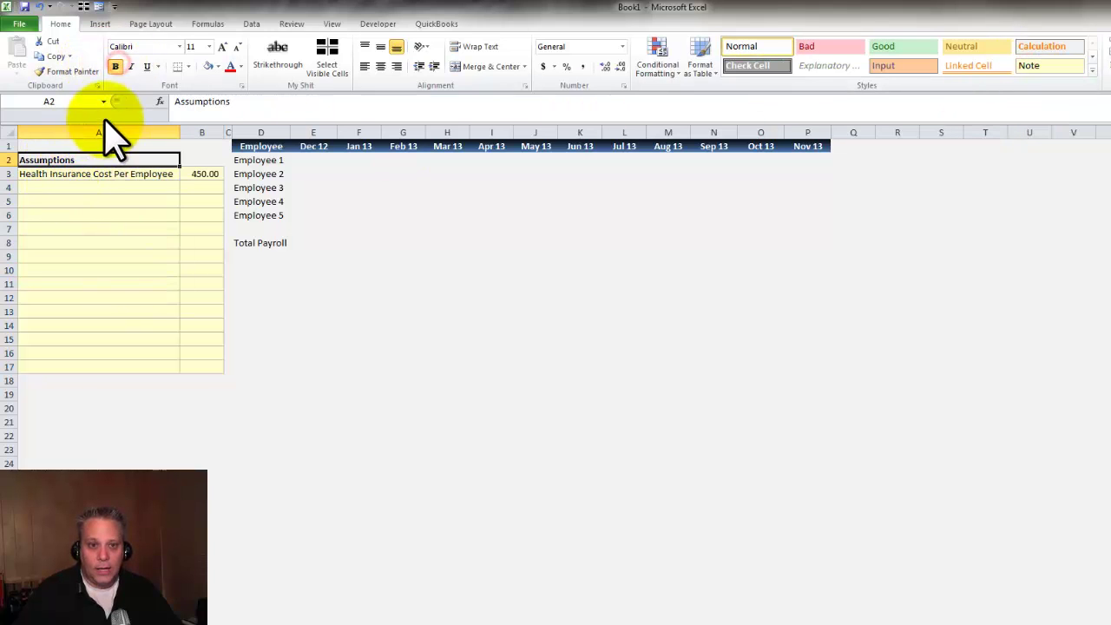
click(147, 66)
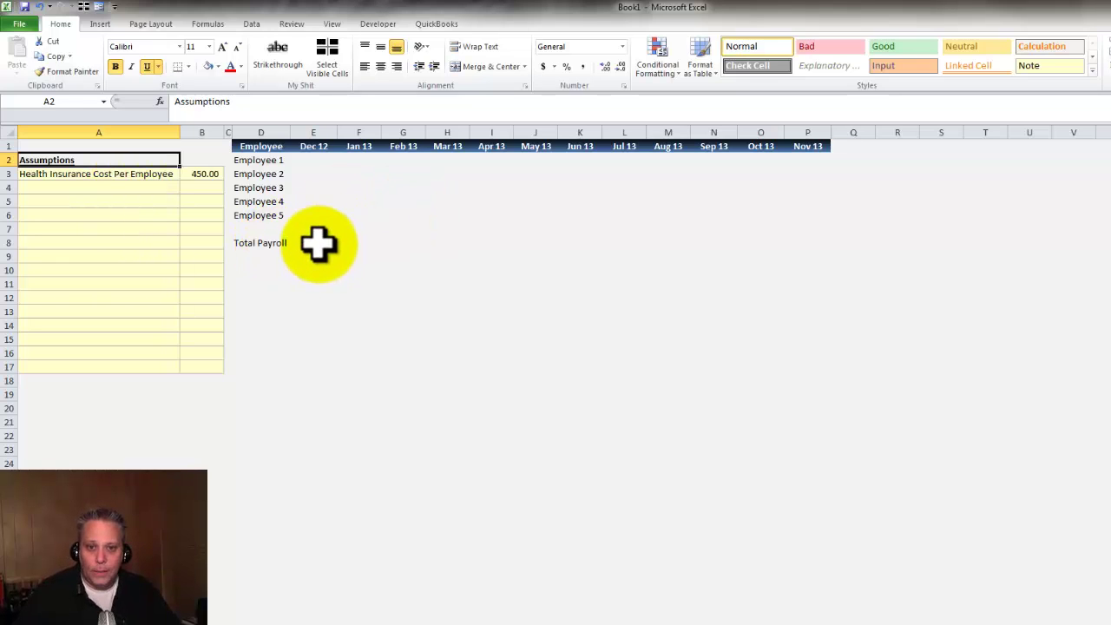
Total rows 2 through 7 for each month with SUM formulas in E8:P8 and apply the comma number format.
drag(314, 243, 810, 243)
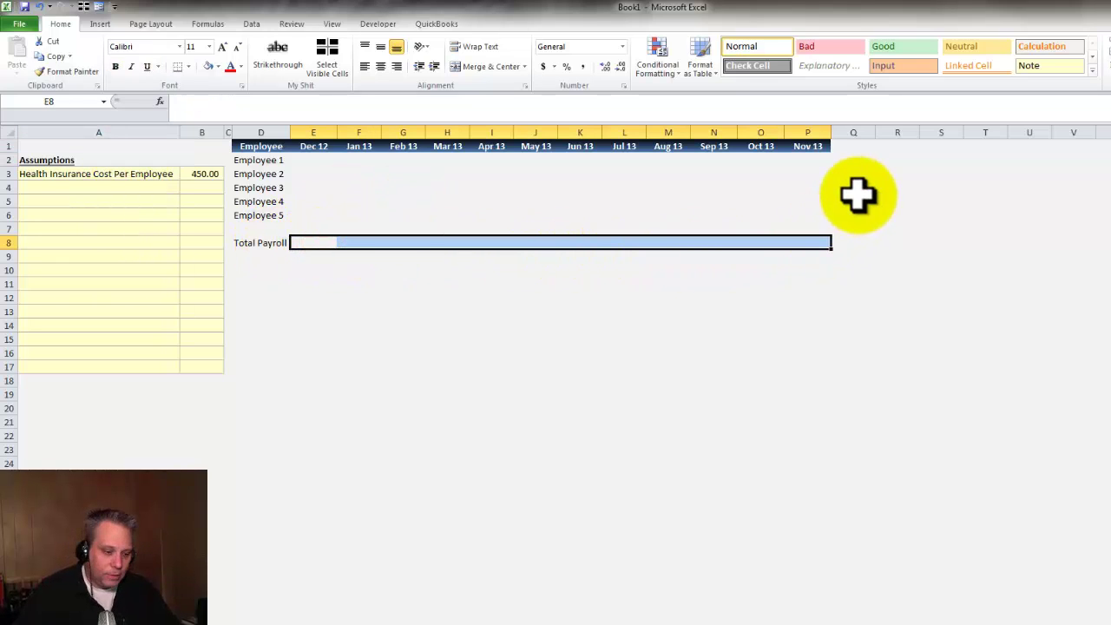
key(alt+equal)
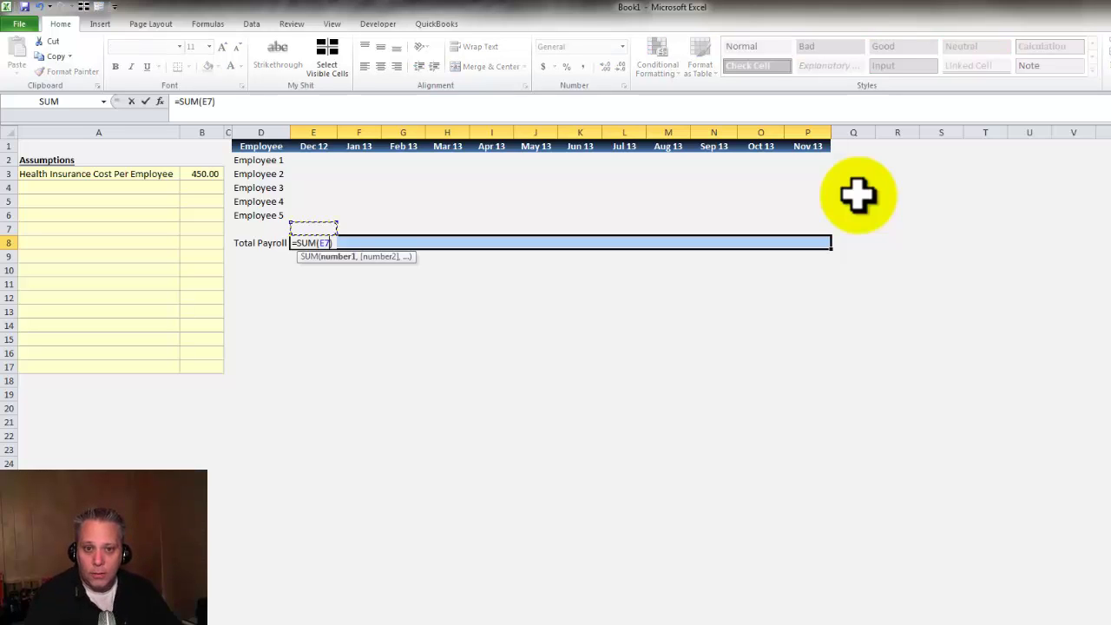
key(shift+Up)
key(shift+Up)
key(shift+Up)
key(shift+Up)
key(shift+Up)
key(ctrl+Return)
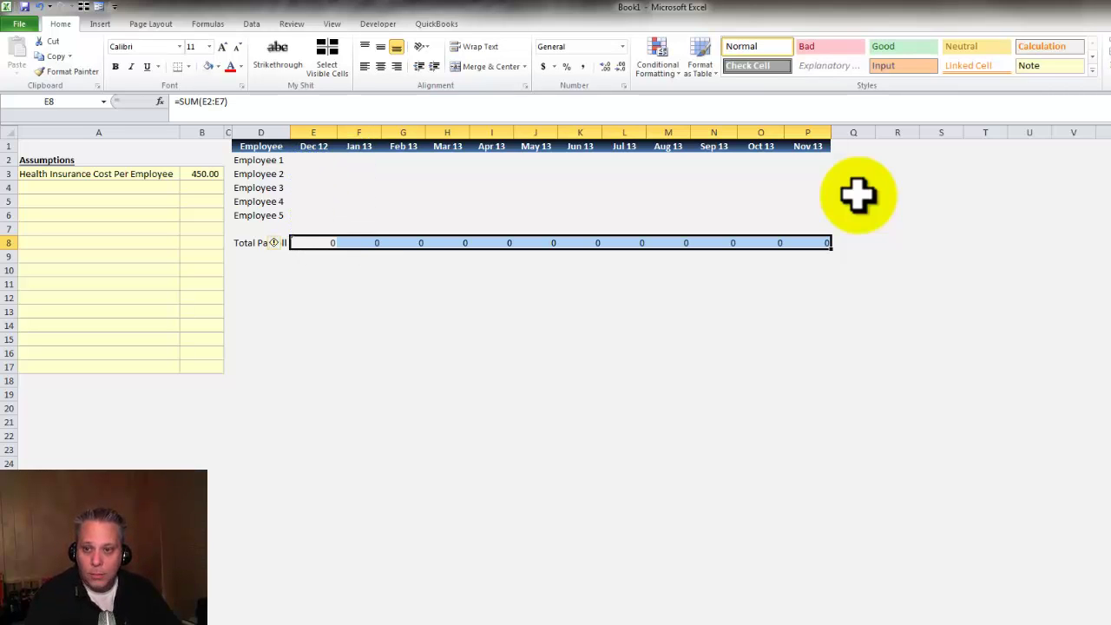
click(583, 66)
Fill the employee pay cells E2:P6 with 0 and apply the comma number format.
drag(313, 160, 806, 211)
text(0)
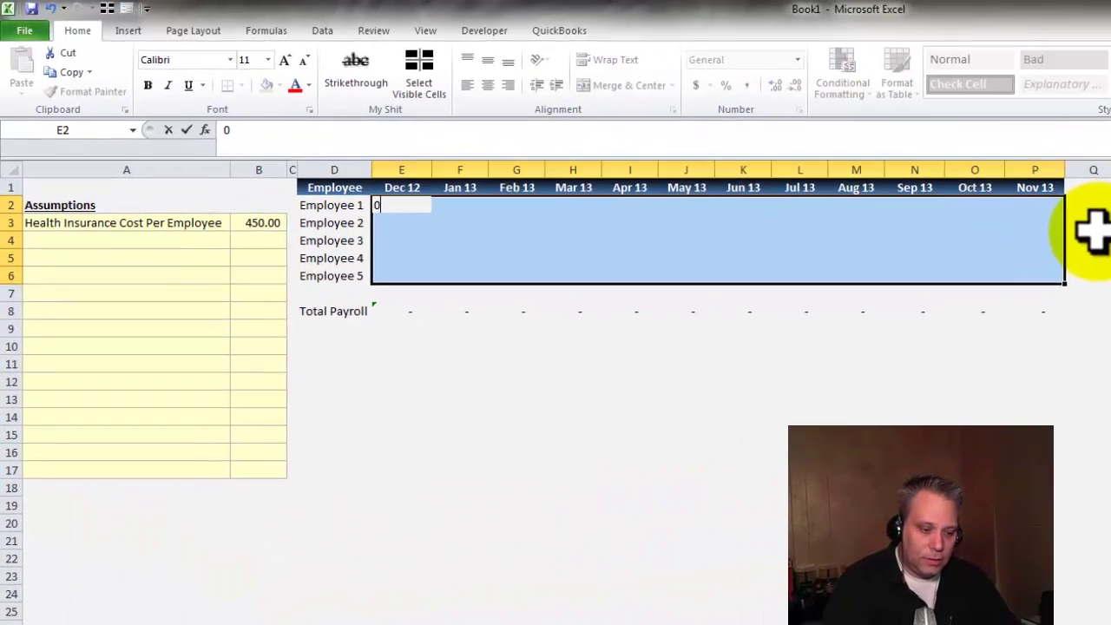
key(ctrl+Return)
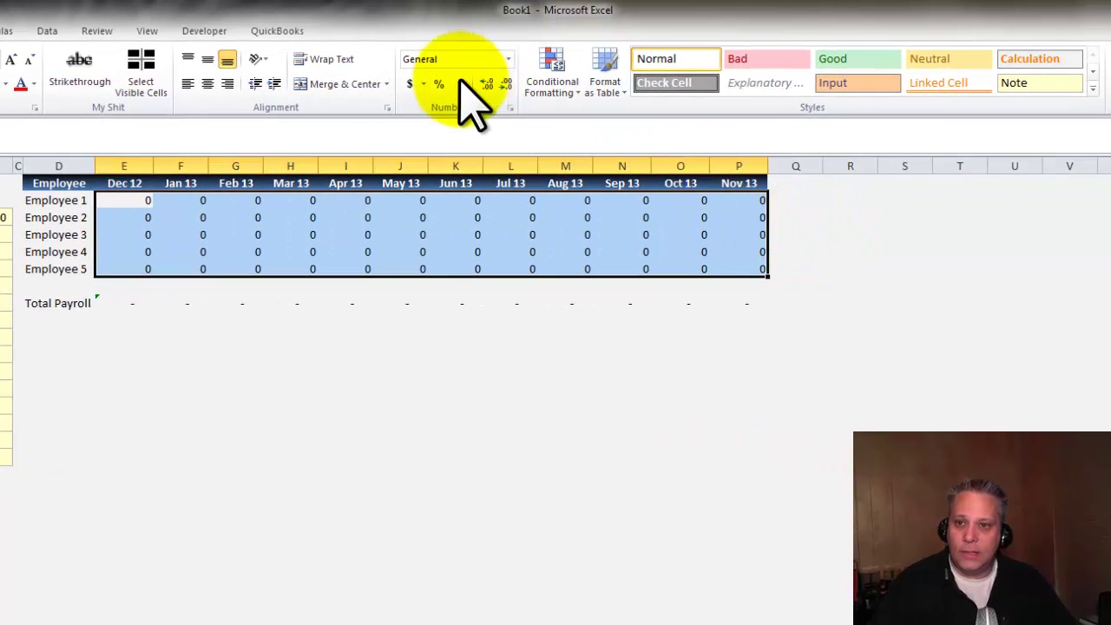
click(529, 84)
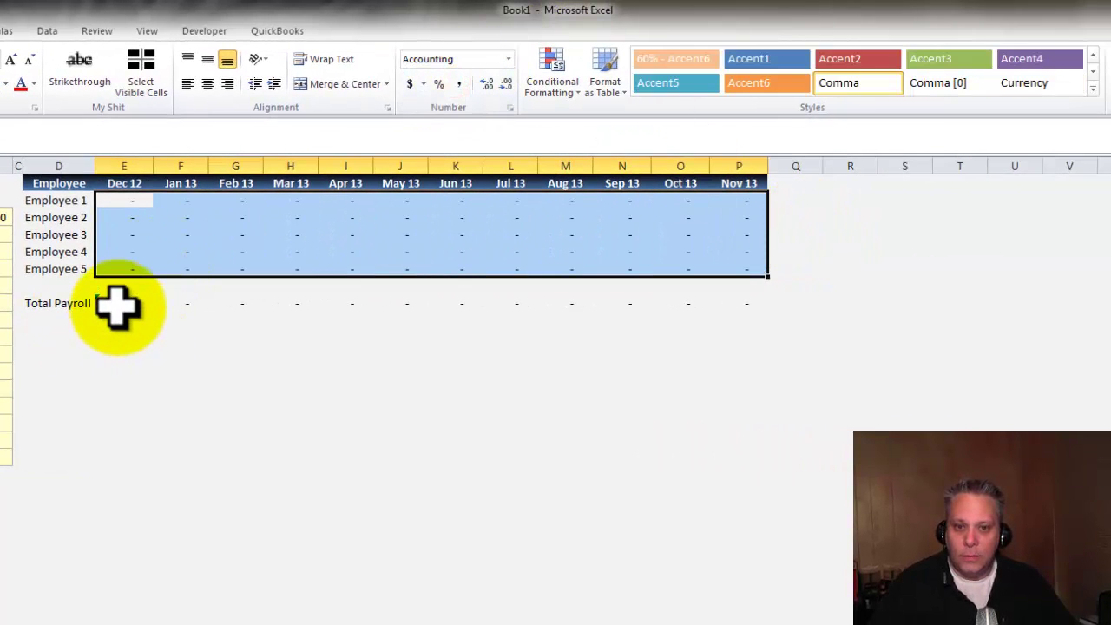
Format the monthly totals in E8:P8 with the Total cell style, no fill and a dark blue font.
drag(122, 303, 738, 303)
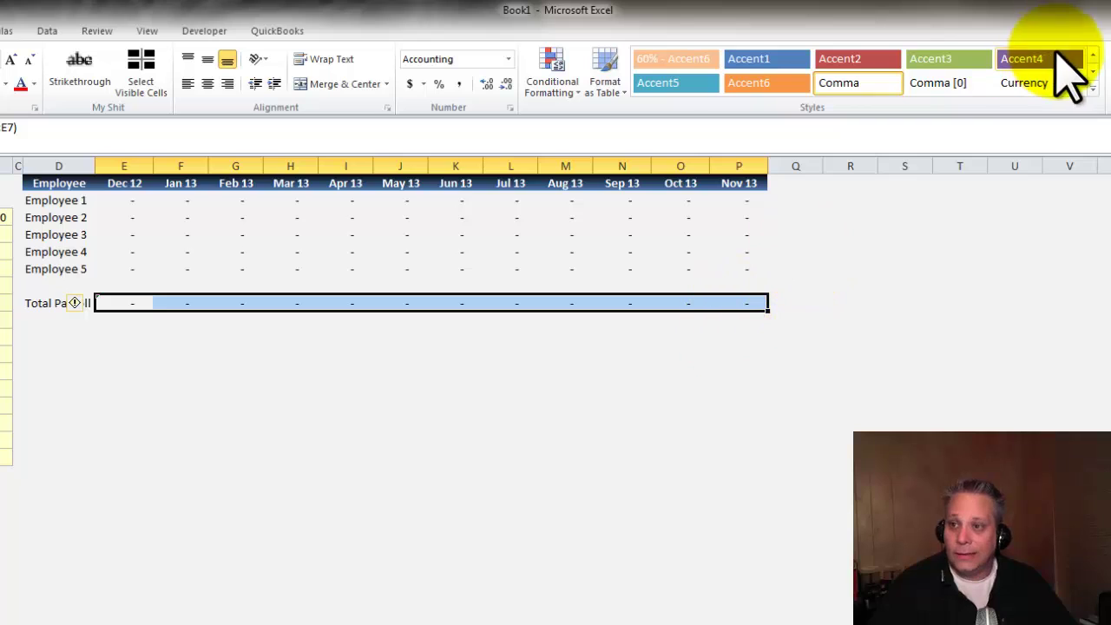
click(1093, 88)
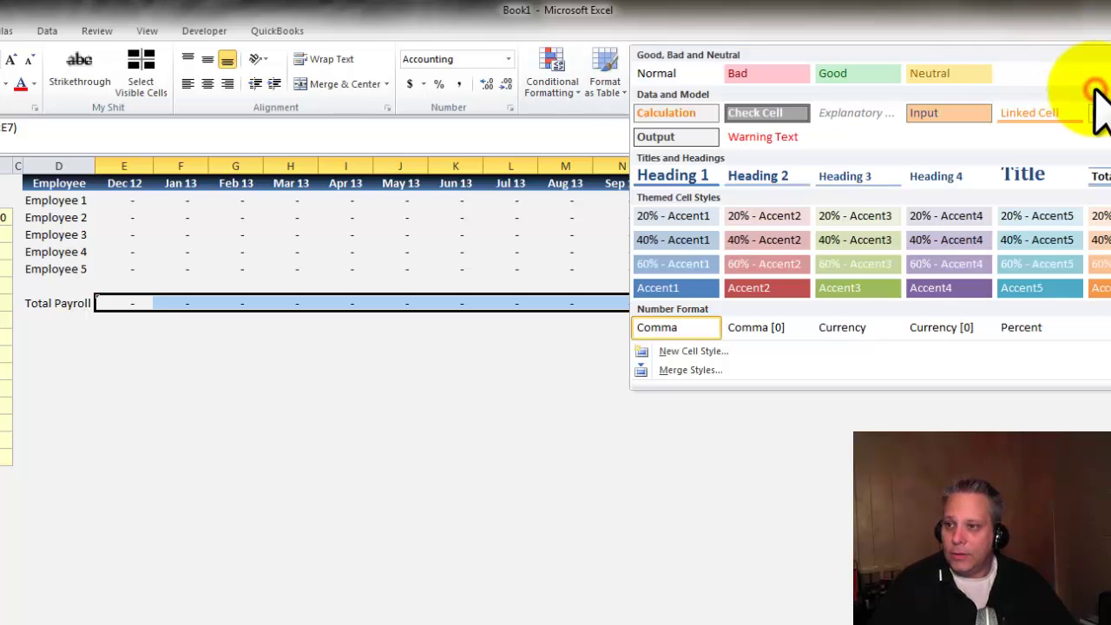
click(1098, 176)
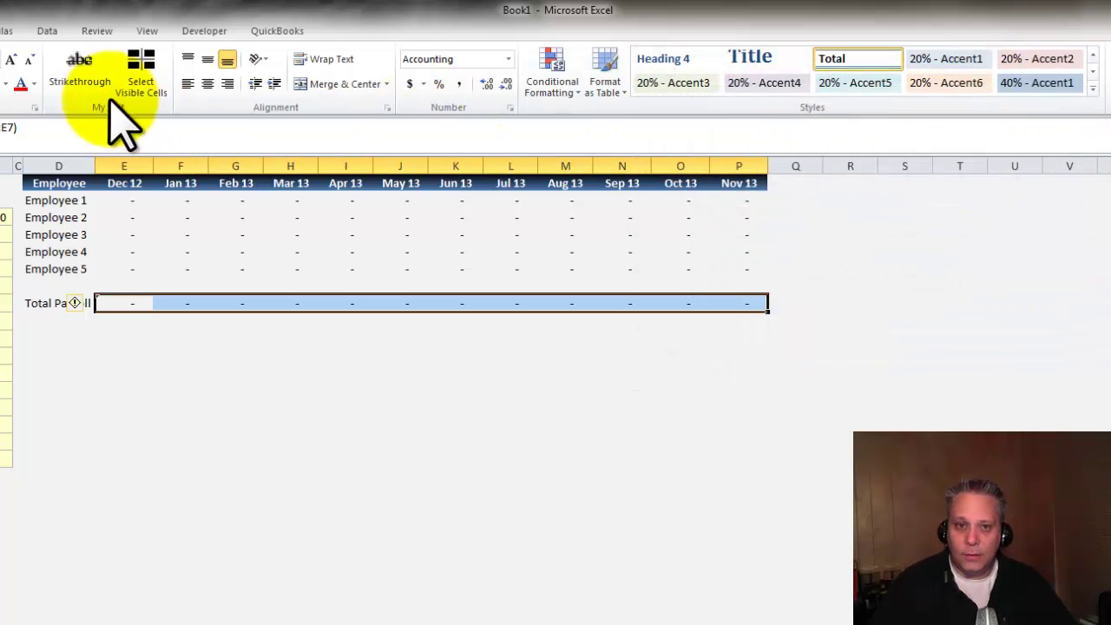
click(6, 83)
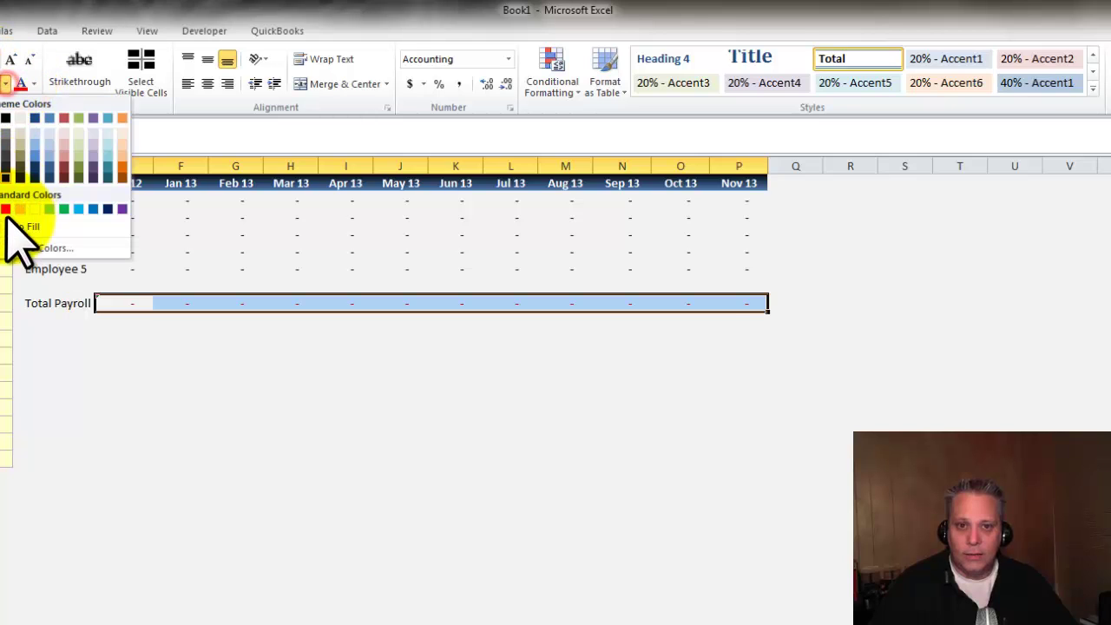
click(21, 228)
click(33, 84)
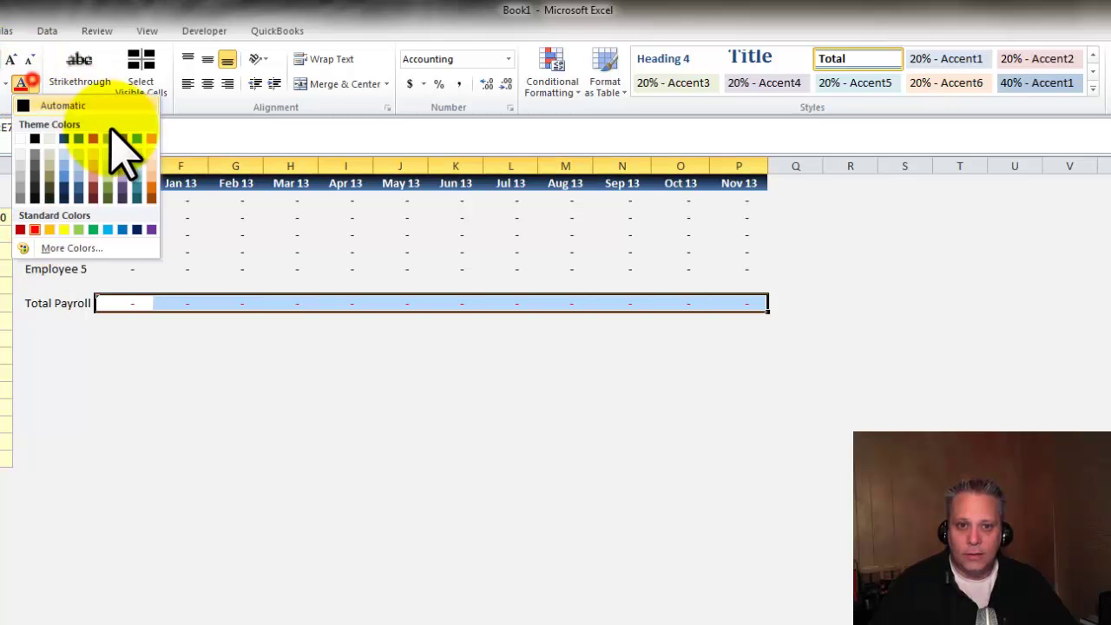
click(133, 228)
Enter 10000 as Employee 1's pay for every month from Dec 12 through Nov 13.
click(124, 200)
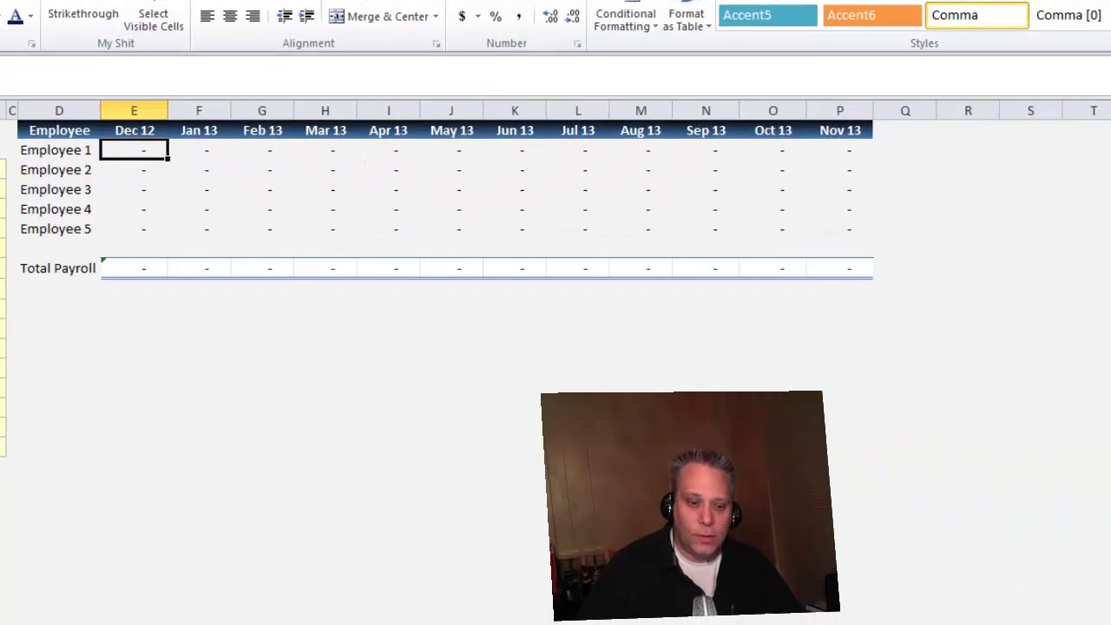
key(ctrl+shift+Right)
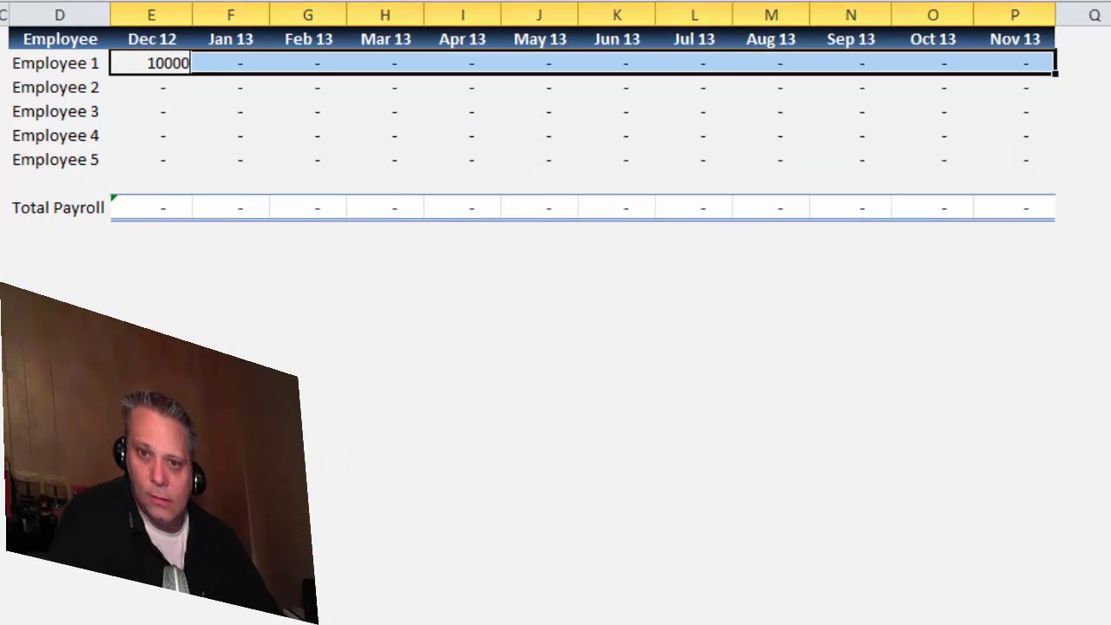
key(ctrl+Return)
Enter 3000 as Employee 2's pay for every month from Dec 12 through Nov 13.
key(Down)
key(ctrl+shift+Right)
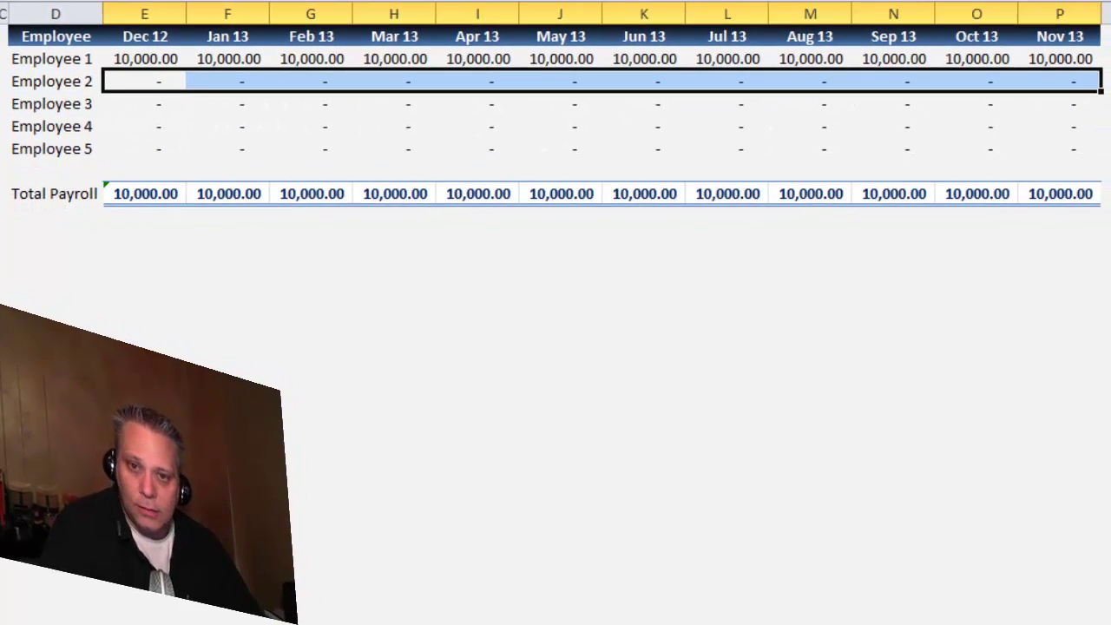
text(3,0)
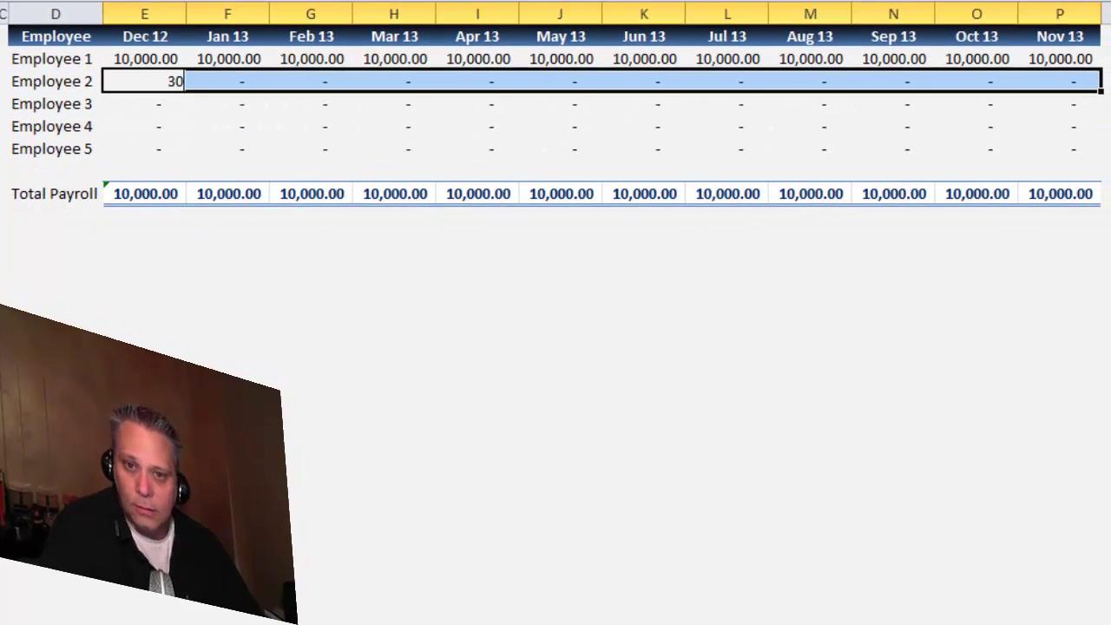
text(00)
key(ctrl+Return)
Enter 5,000 as Employee 3's pay for every month from Dec 12 through Nov 13.
key(Down)
key(ctrl+shift+Right)
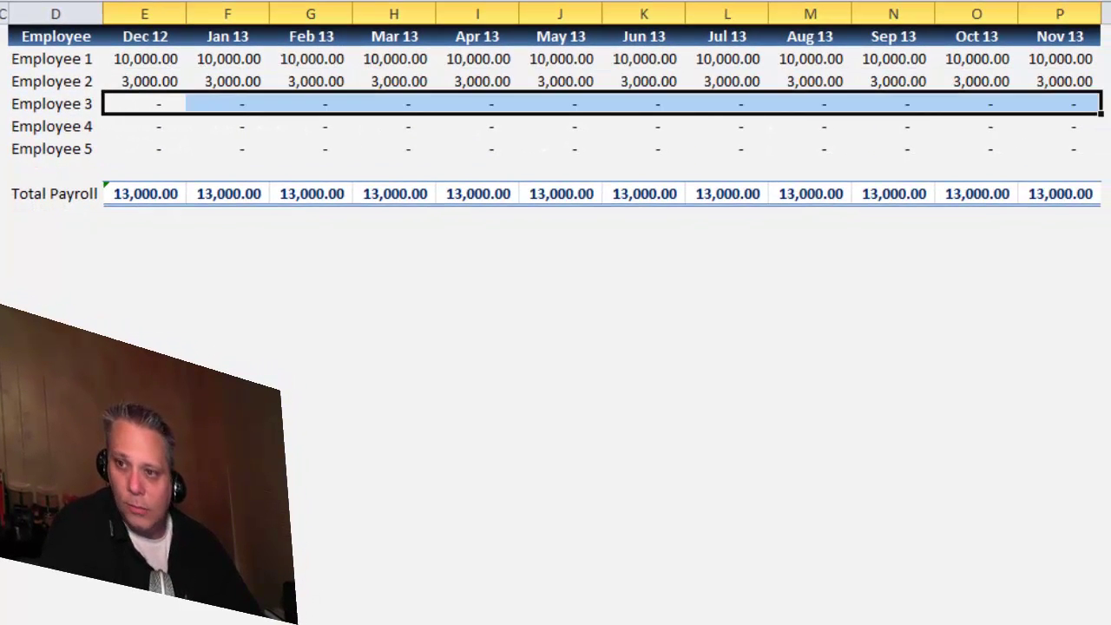
text(5,000)
key(ctrl+Return)
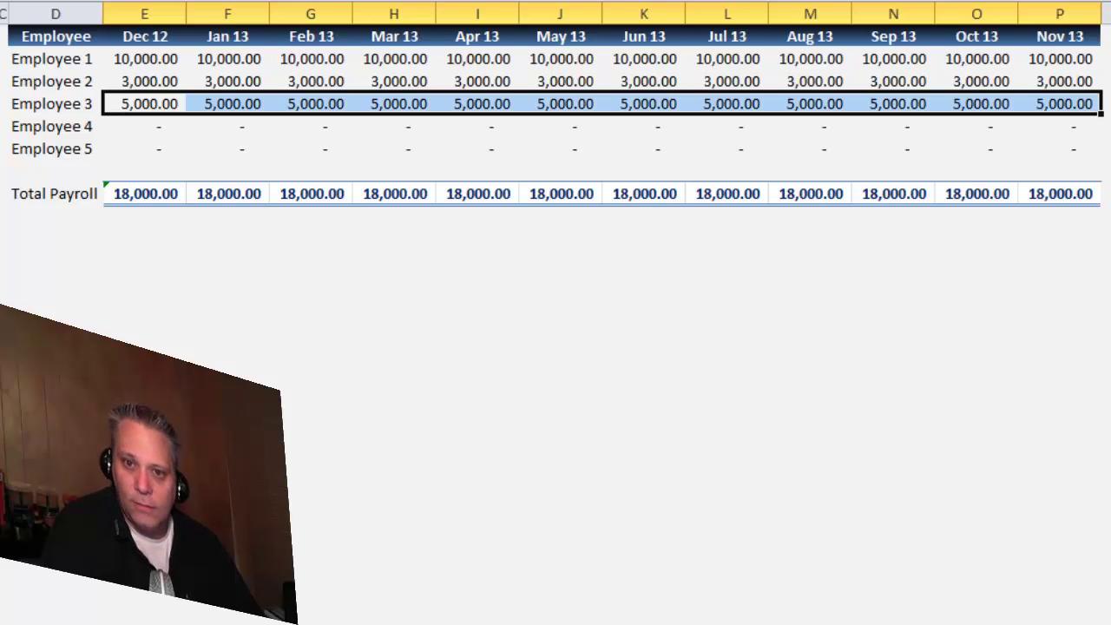
Enter 2,500 as Employee 4's pay for every month from Dec 12 through Nov 13.
key(Down)
key(shift+Right)
key(shift+Left)
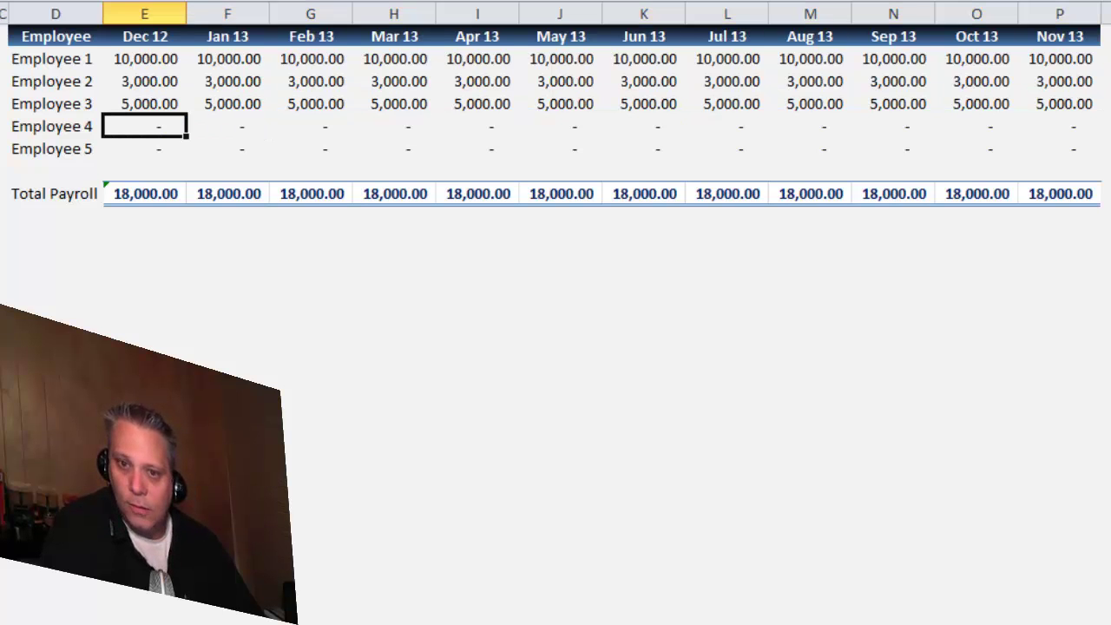
key(ctrl+shift+Right)
text(2,500)
key(ctrl+Return)
Enter 250 as Employee 5's pay for every month from Dec 12 through Nov 13.
key(Down)
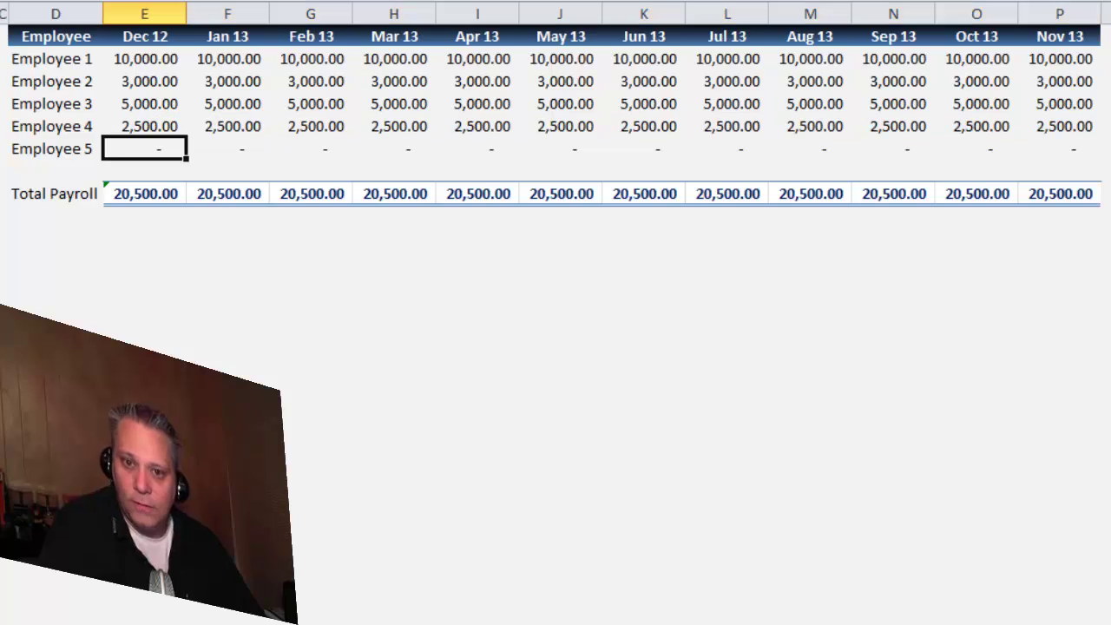
key(ctrl+shift+Right)
text(250)
key(ctrl+Return)
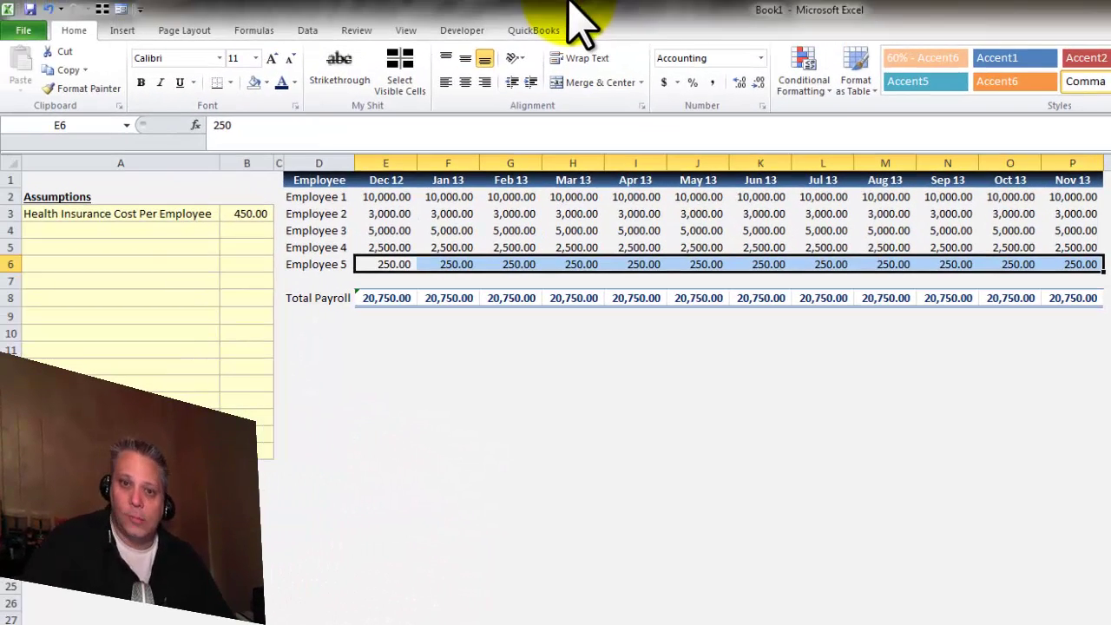
click(387, 331)
click(310, 333)
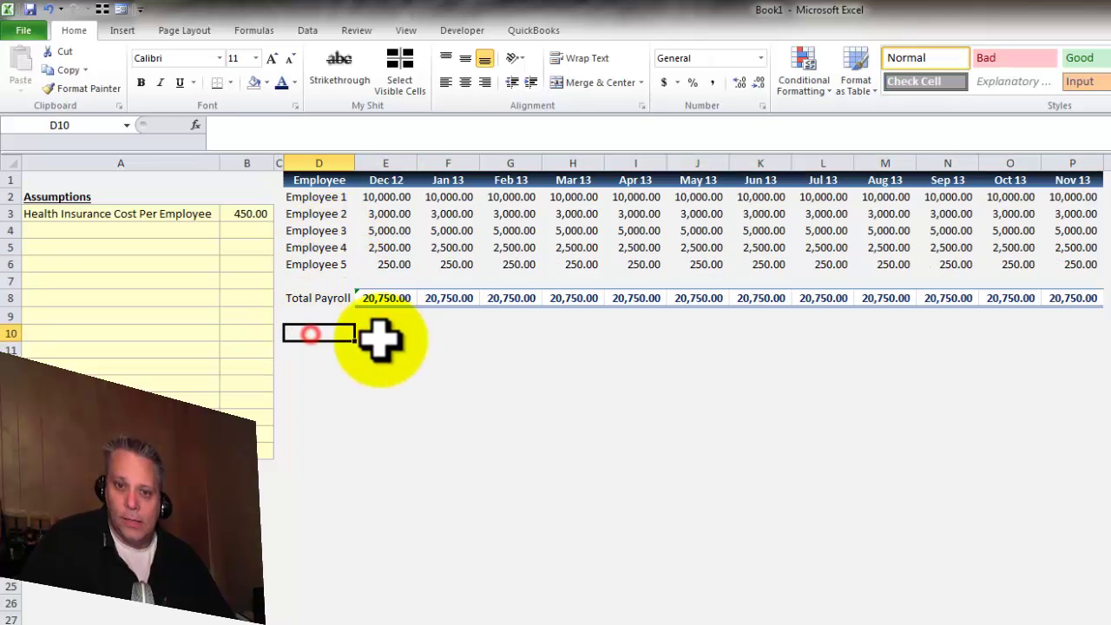
drag(315, 196, 316, 265)
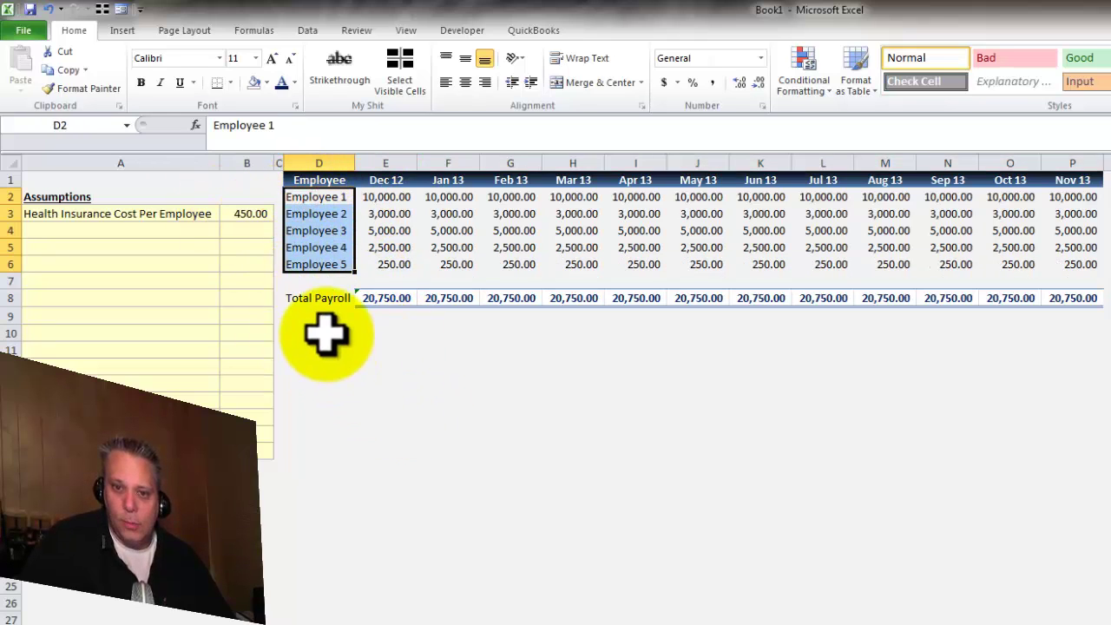
click(248, 214)
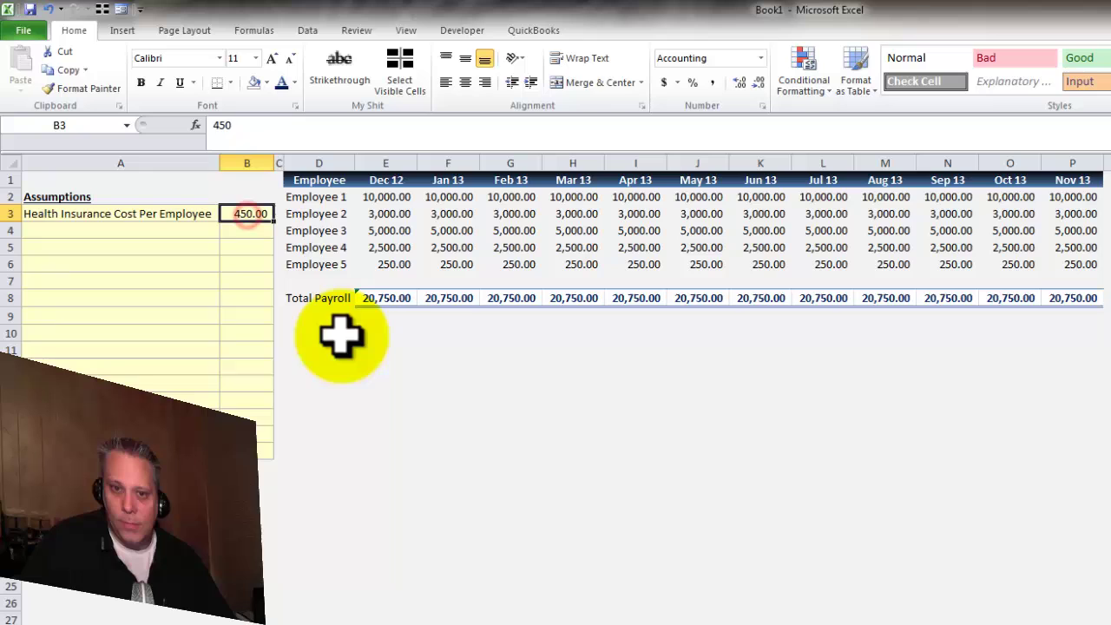
click(388, 347)
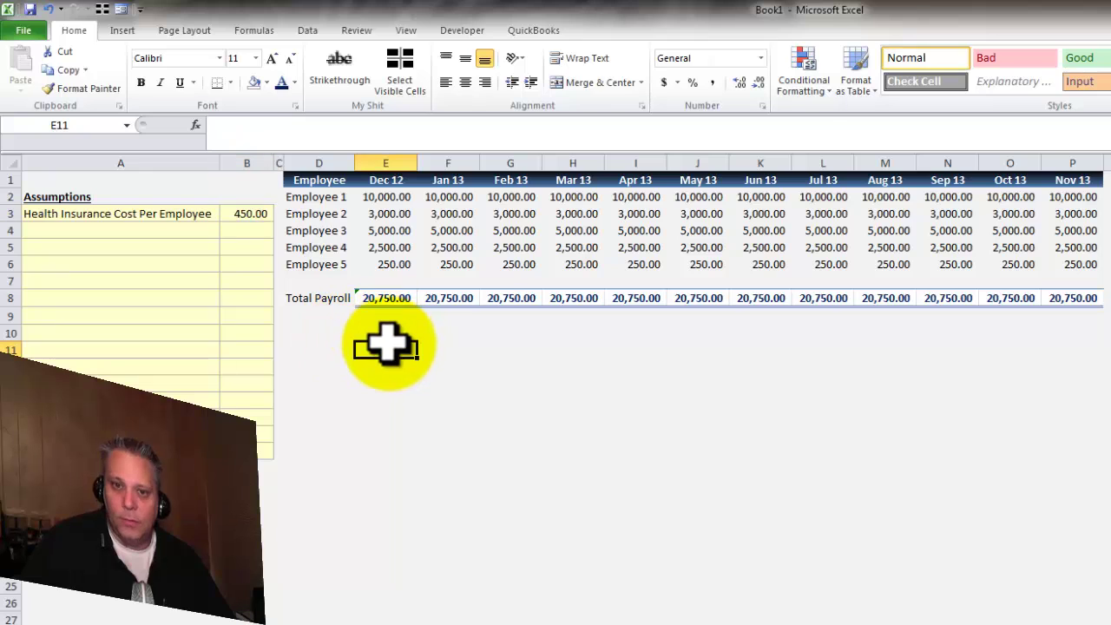
click(388, 260)
Set Employee 1's pay to 0 for Dec 12 through Feb 13.
click(379, 197)
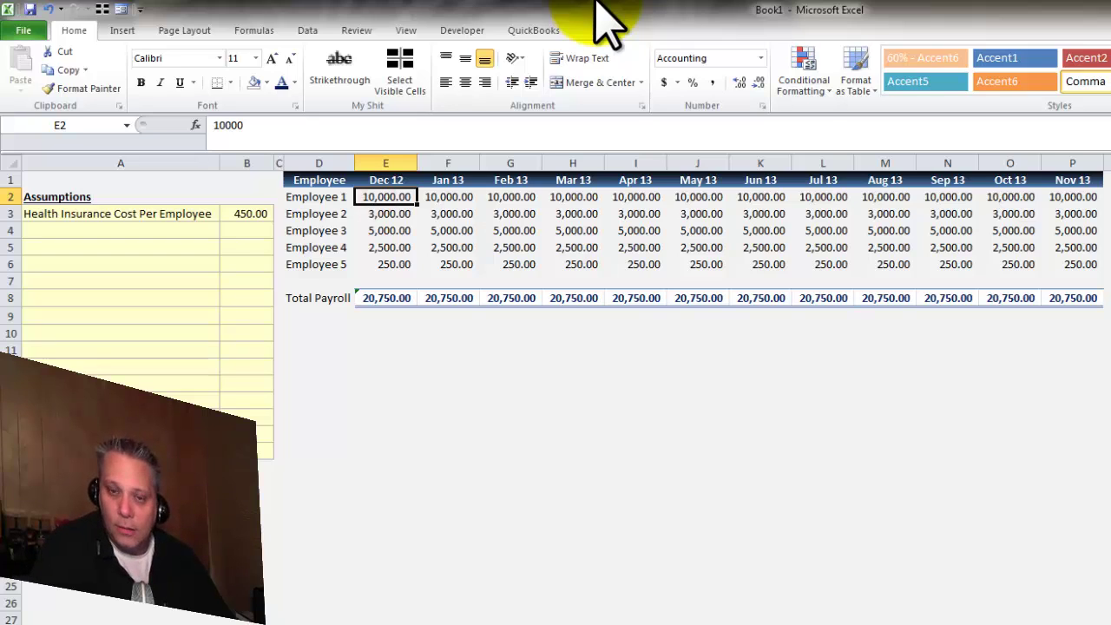
drag(386, 197, 512, 197)
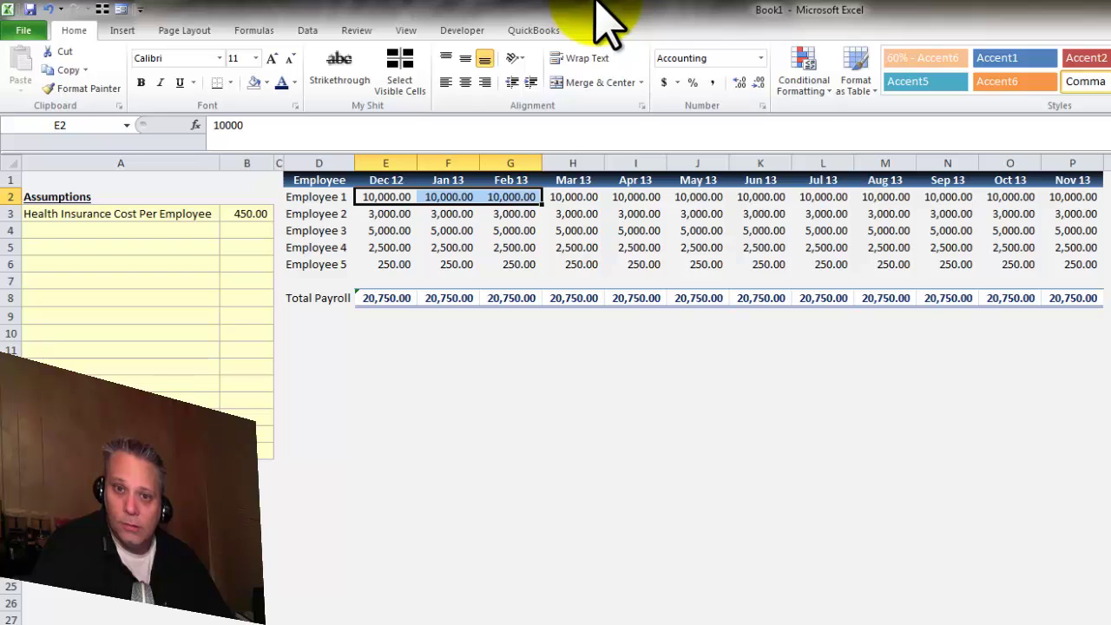
text(0)
key(ctrl+Return)
Set Employee 3's pay to 0 for Jan 13 through Nov 13.
key(Down)
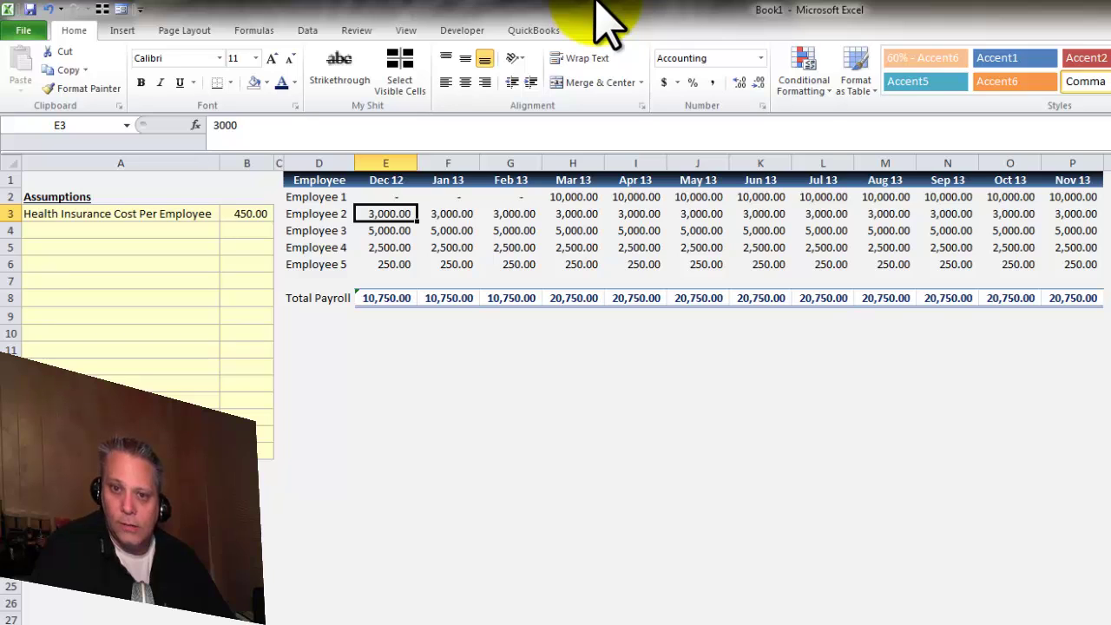
key(Right)
key(Right)
key(Right)
key(Left)
key(Left)
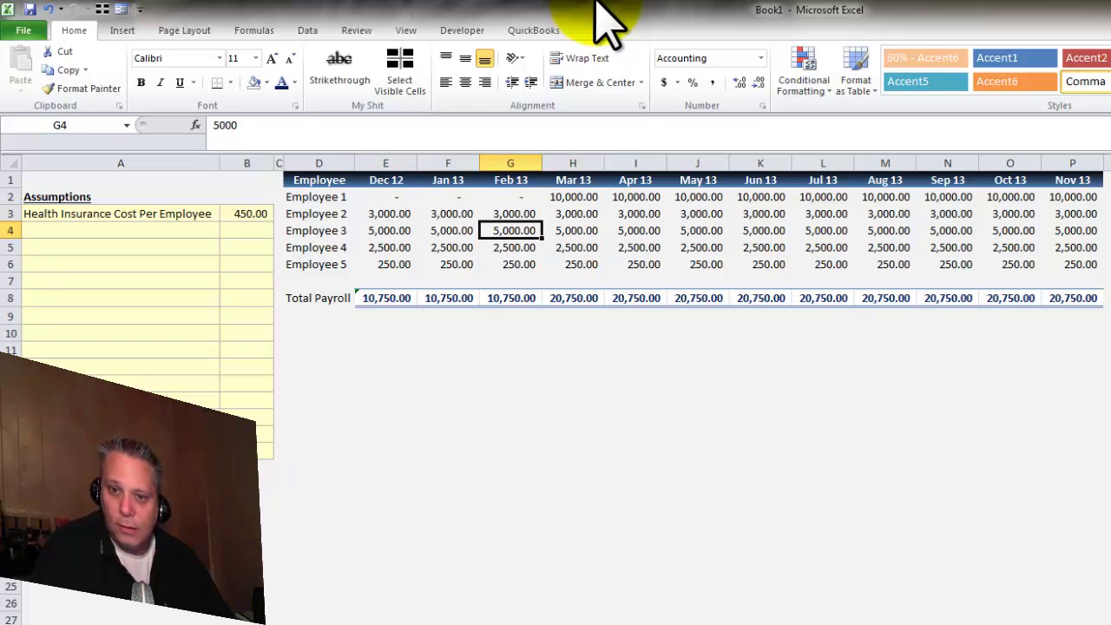
key(ctrl+shift+Right)
text(0)
key(ctrl+Return)
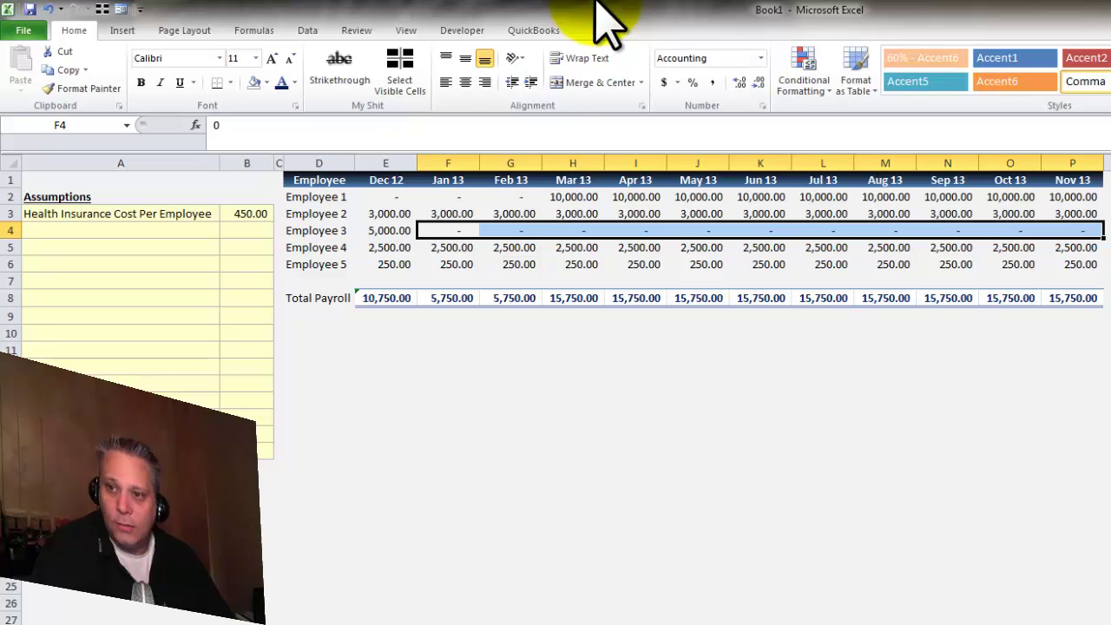
Review the employee list, the December pay amounts and the health insurance cost per employee in B3.
key(Down)
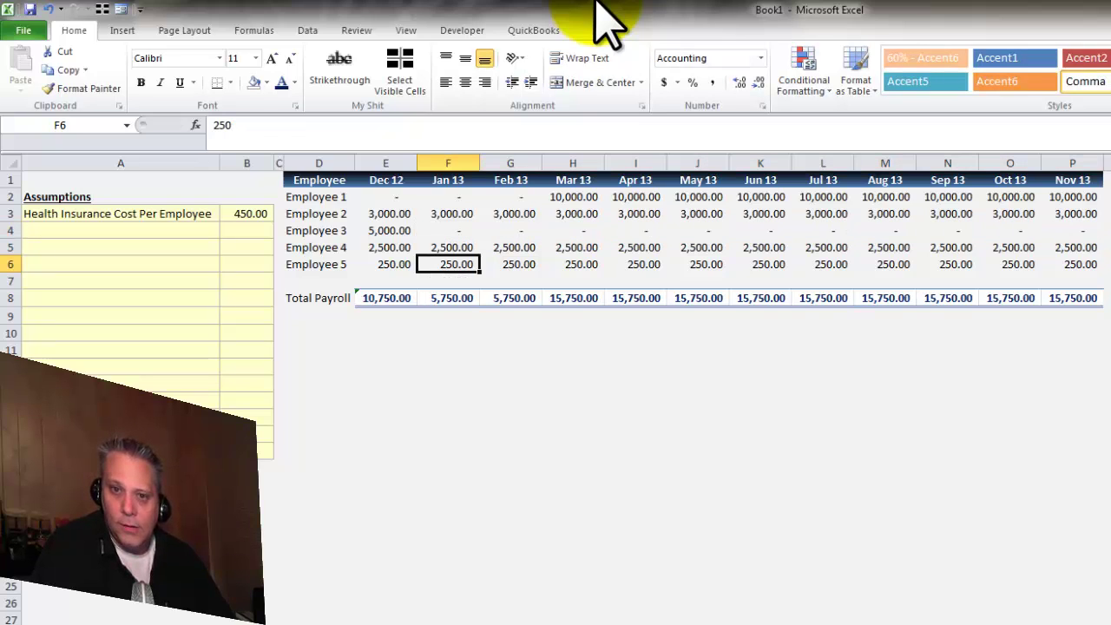
key(Down)
key(Down)
key(Down)
key(Down)
key(Left)
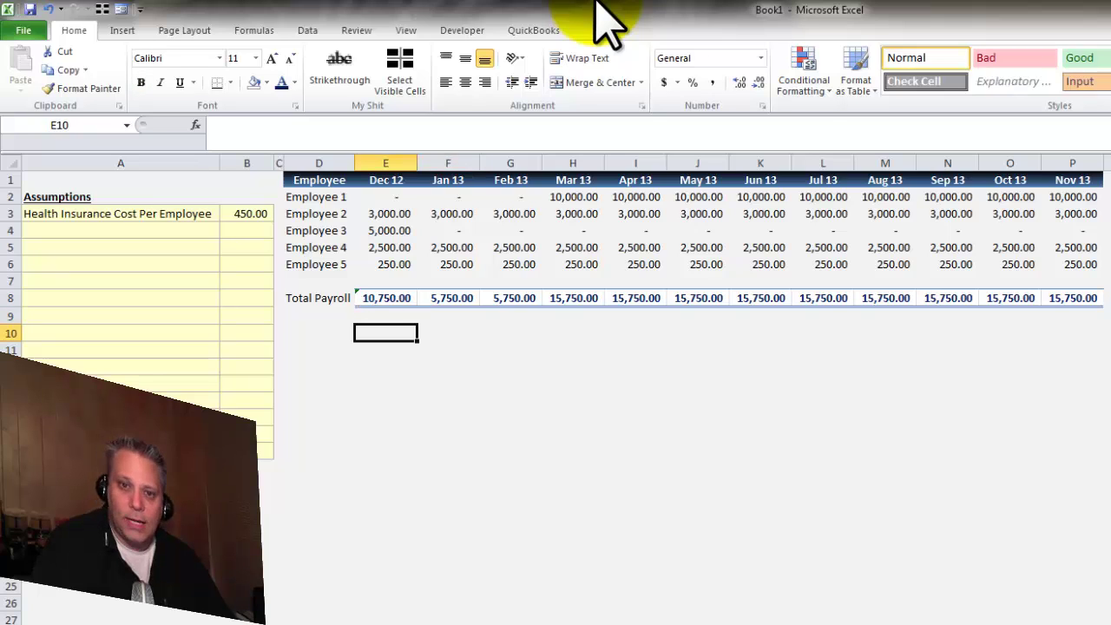
click(311, 197)
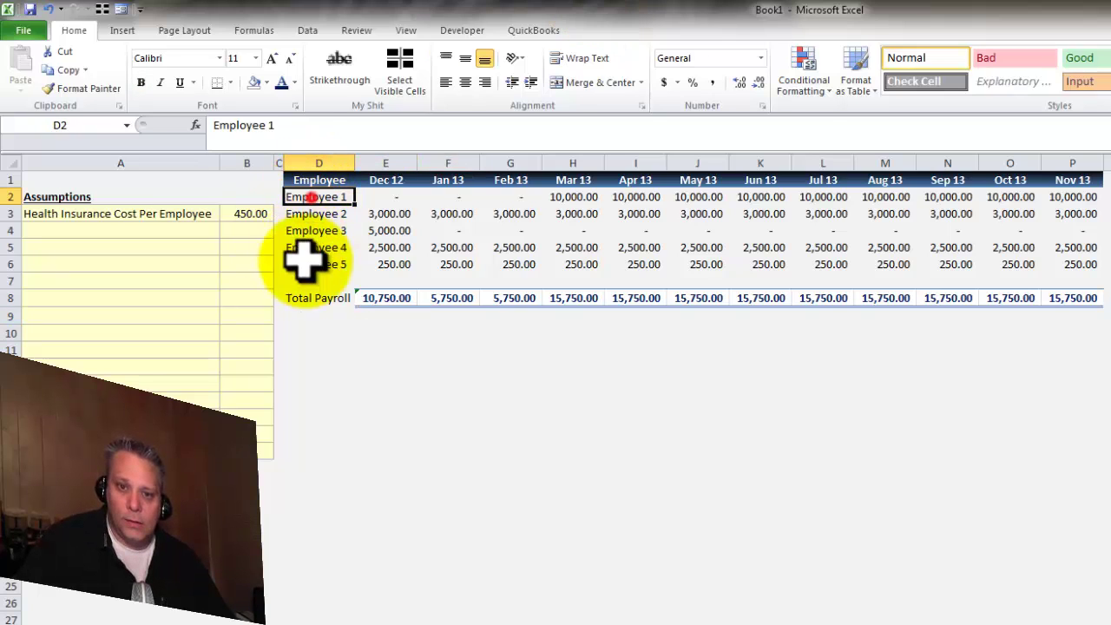
mouse_move(304, 260)
mouse_down()
mouse_move(318, 266)
mouse_move(310, 240)
mouse_move(317, 263)
mouse_up()
click(406, 333)
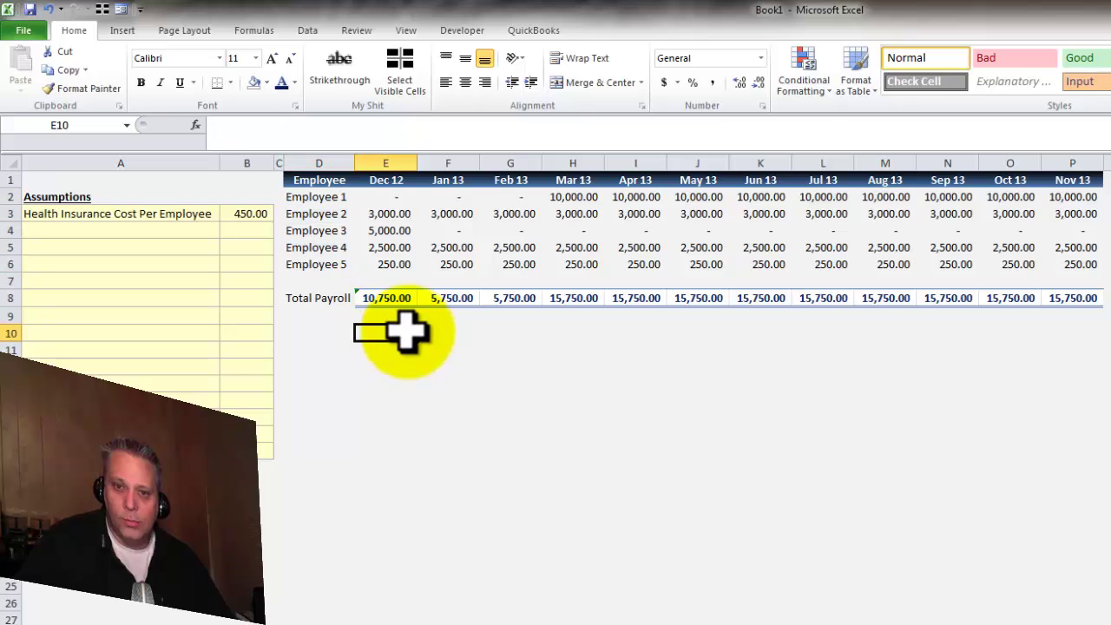
click(386, 213)
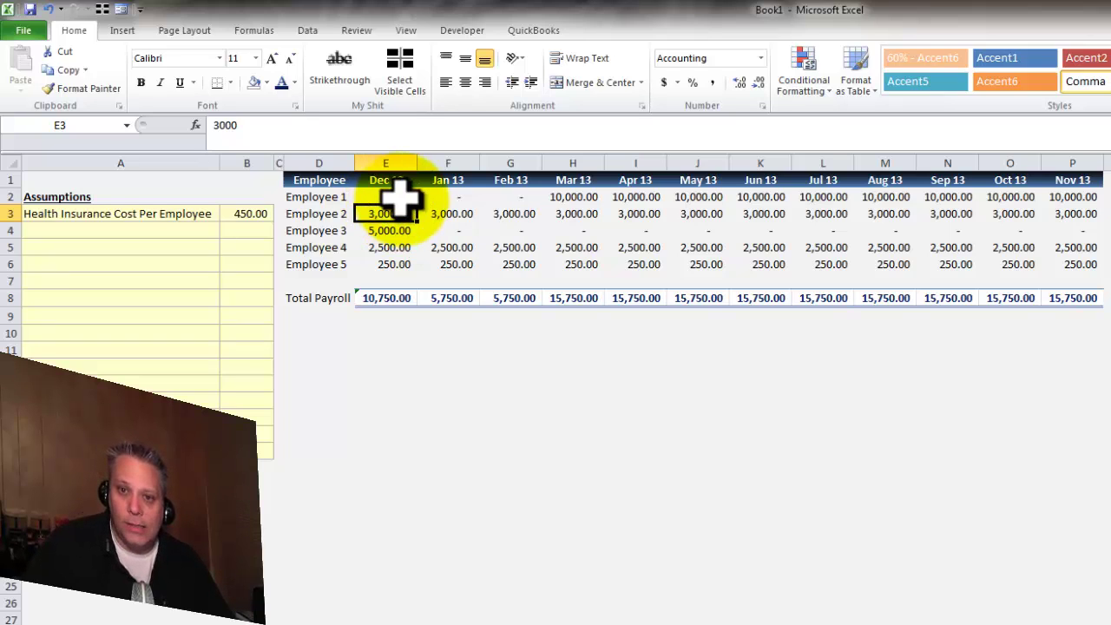
click(246, 213)
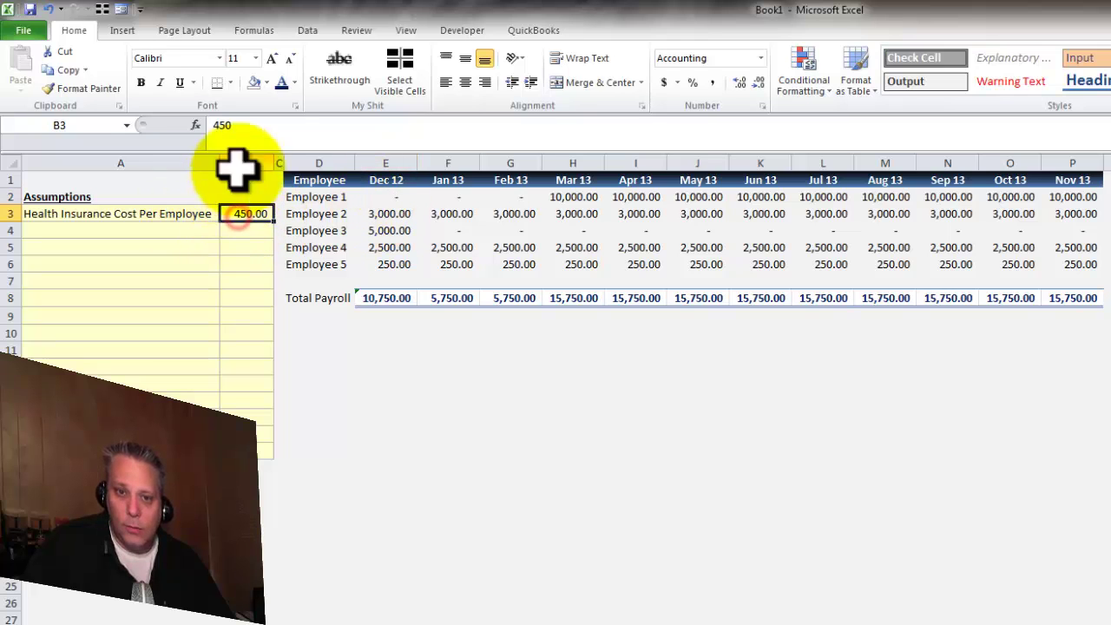
Enter the label Health Insurance Cost in D10 and widen column D to fit it.
click(315, 344)
click(310, 331)
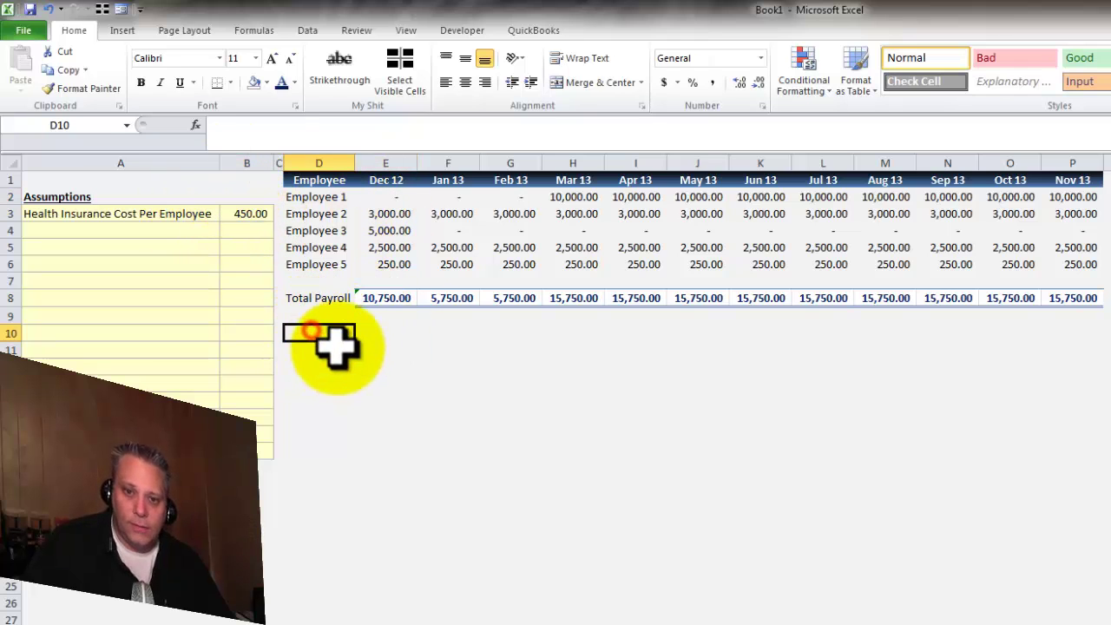
text(Health Insurance Cost)
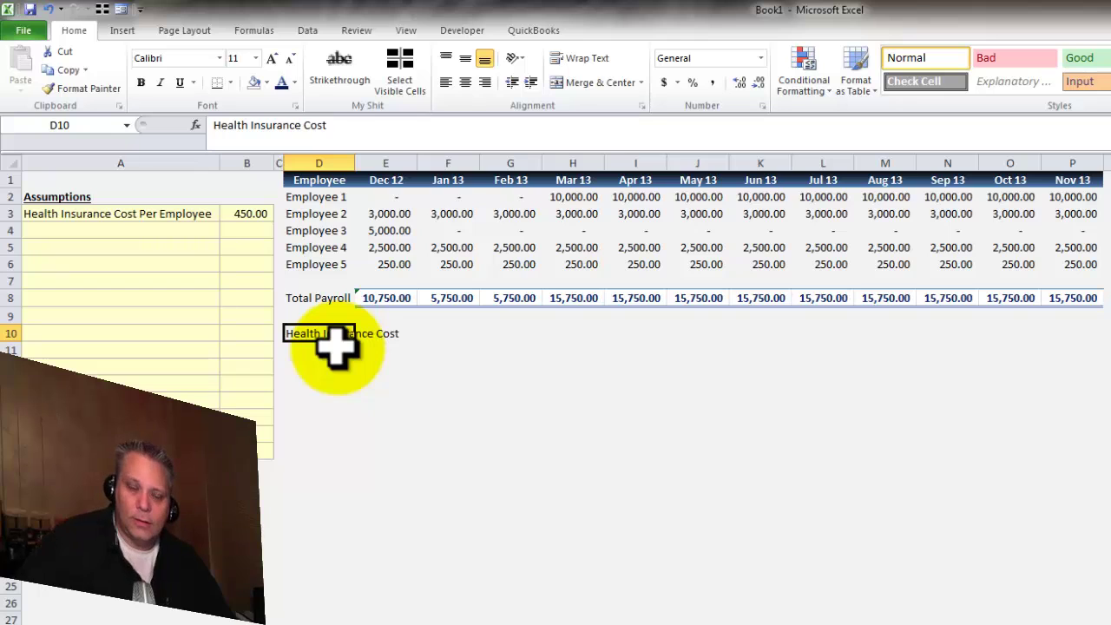
double_click(355, 162)
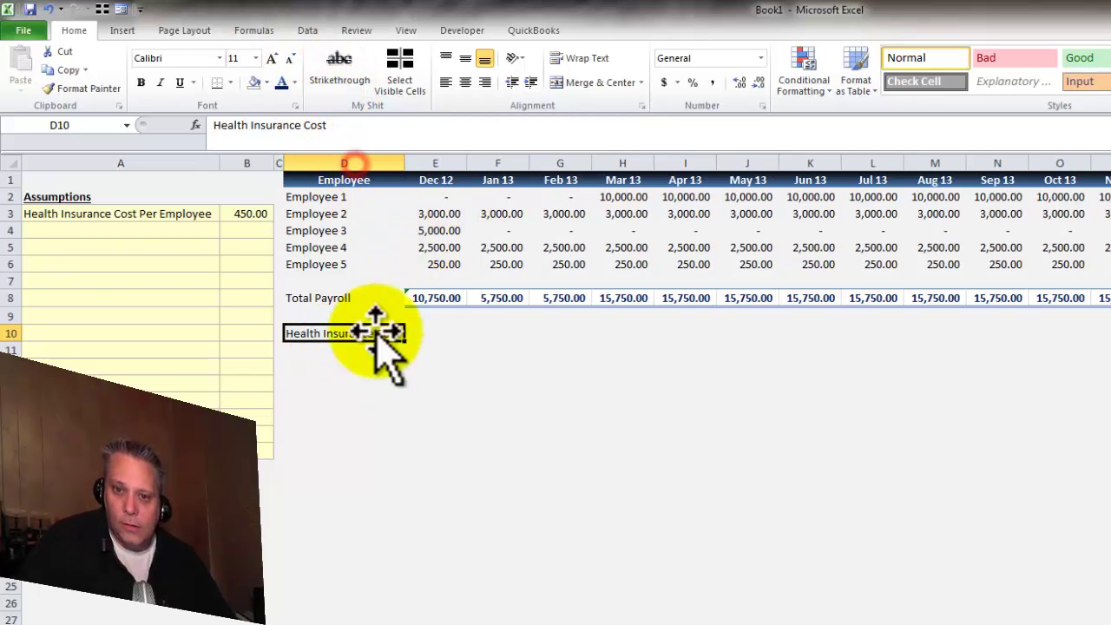
Examine the Dec 12 pay amounts in column E that determine the health insurance cost in E10.
click(436, 334)
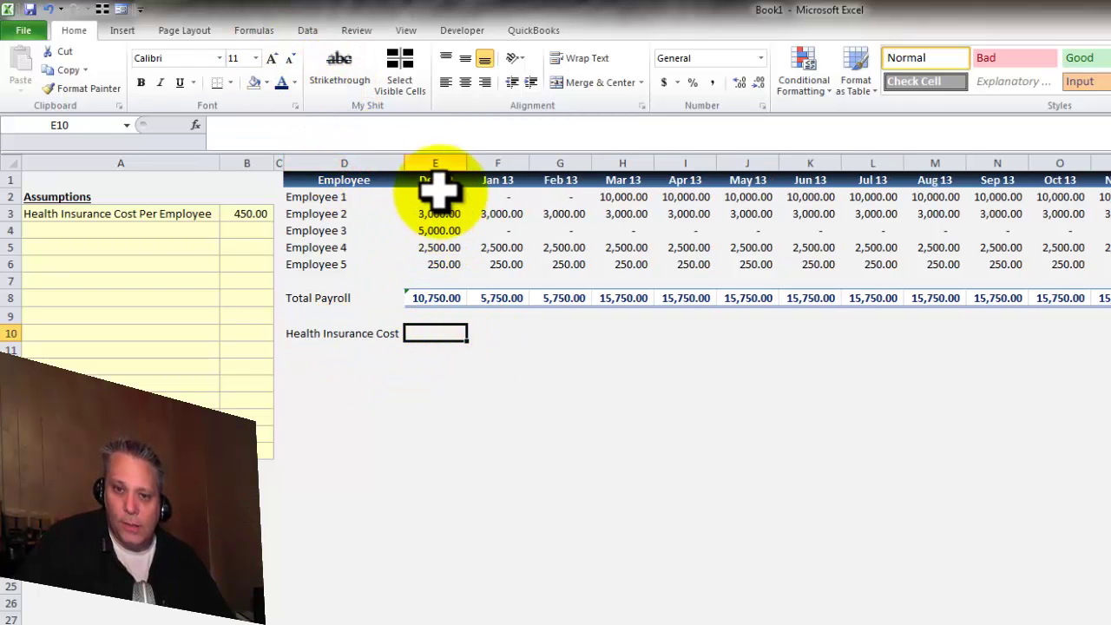
drag(438, 197, 434, 276)
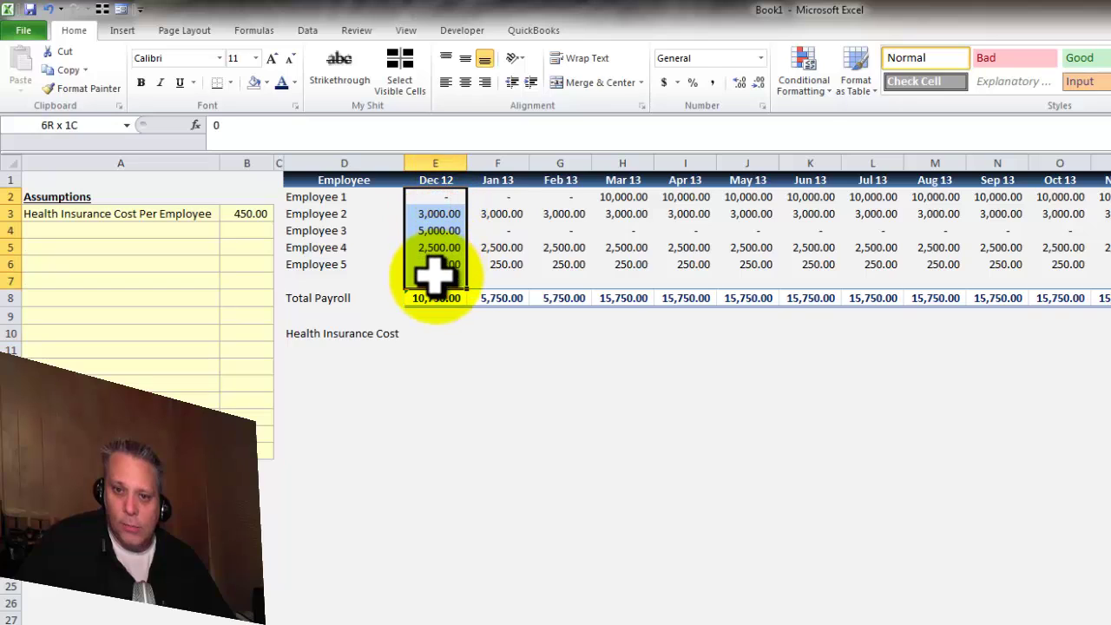
click(434, 333)
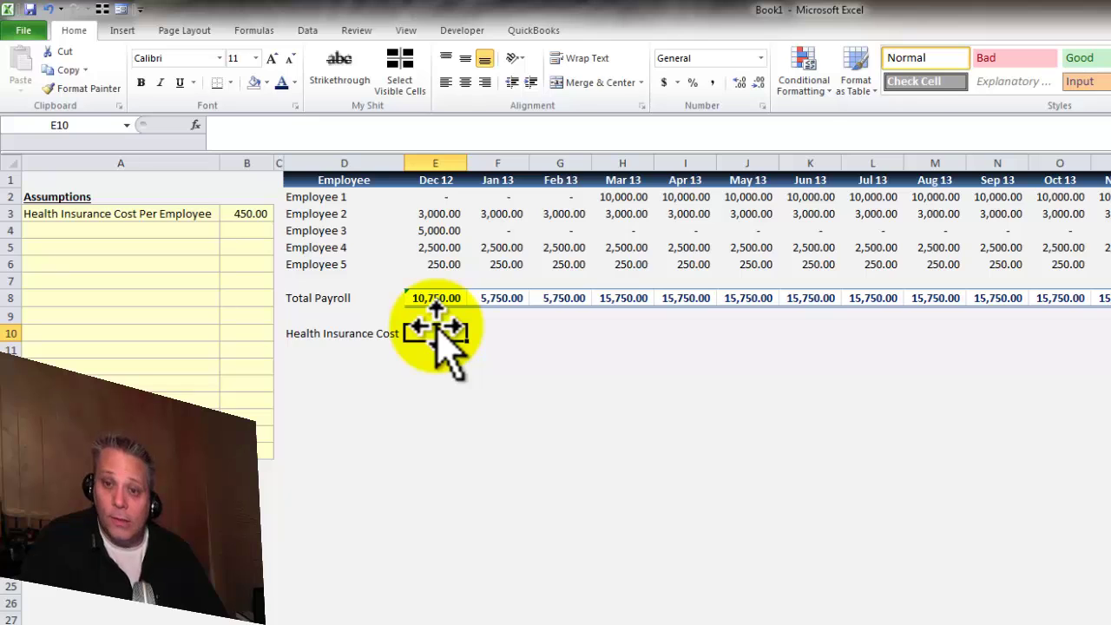
drag(436, 194, 437, 280)
click(429, 333)
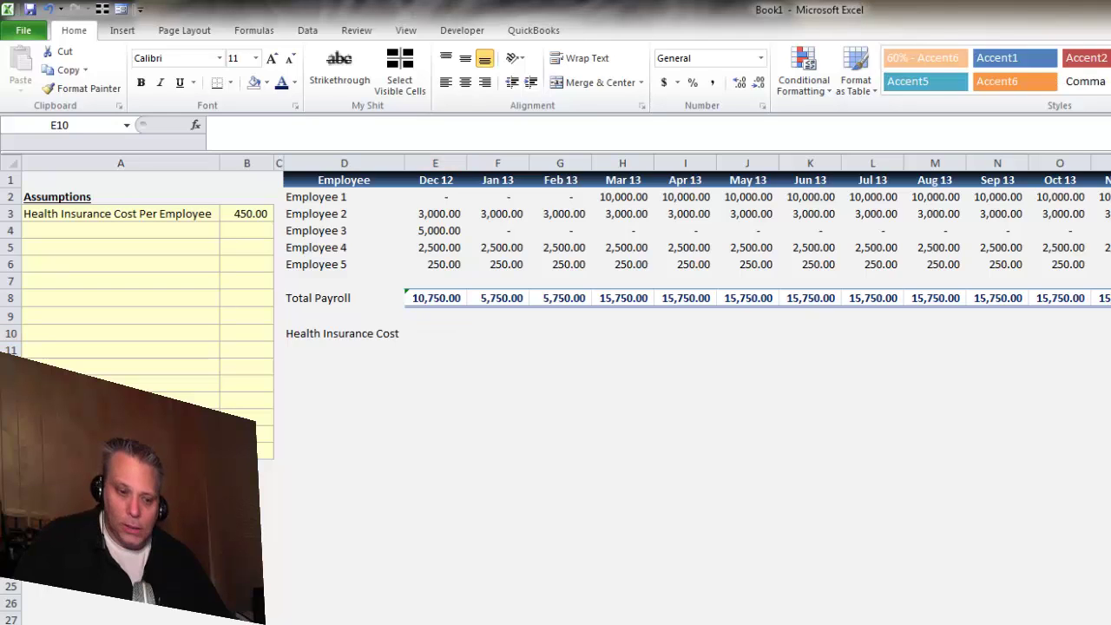
click(439, 334)
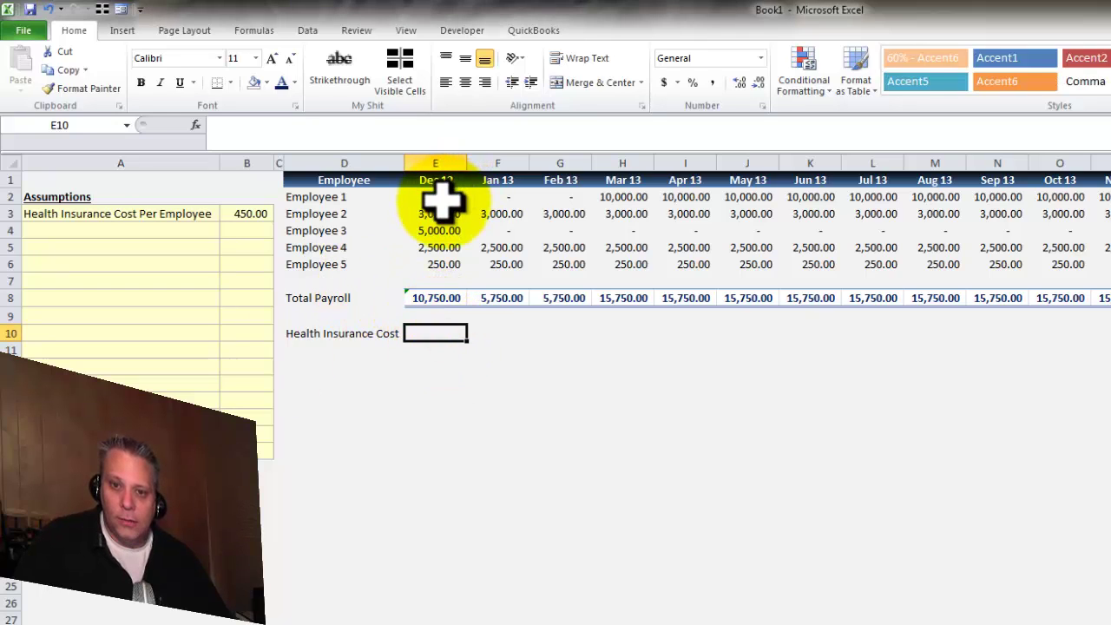
drag(441, 198, 431, 269)
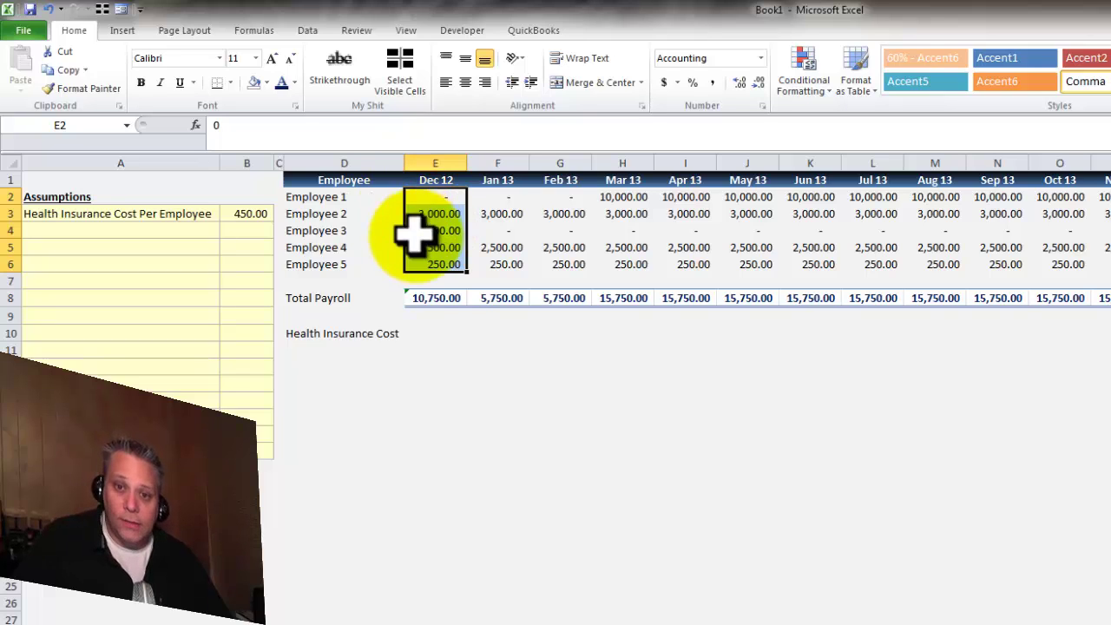
click(431, 333)
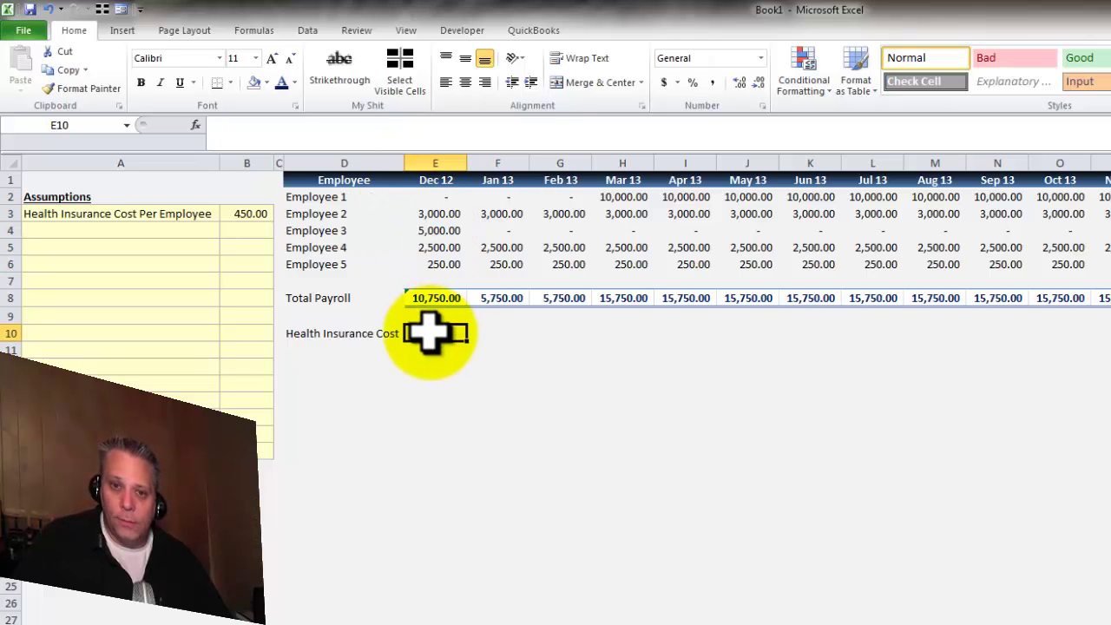
Define the workbook-scoped name Health_Insurance_Cost_Per_Employee for cell B3 and check it on the cell.
click(244, 214)
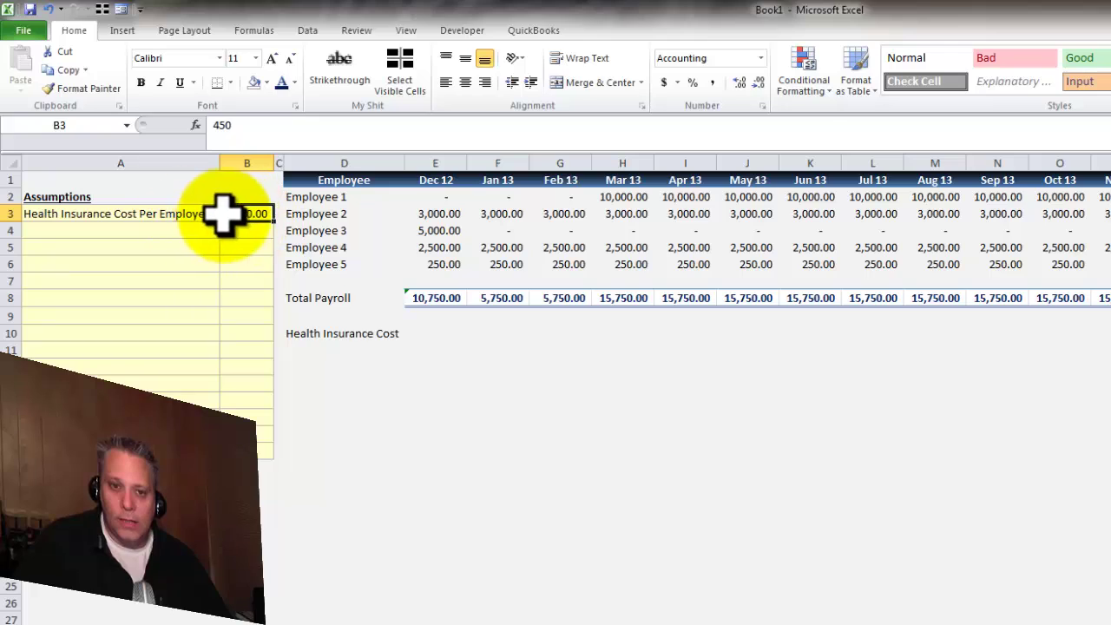
click(95, 214)
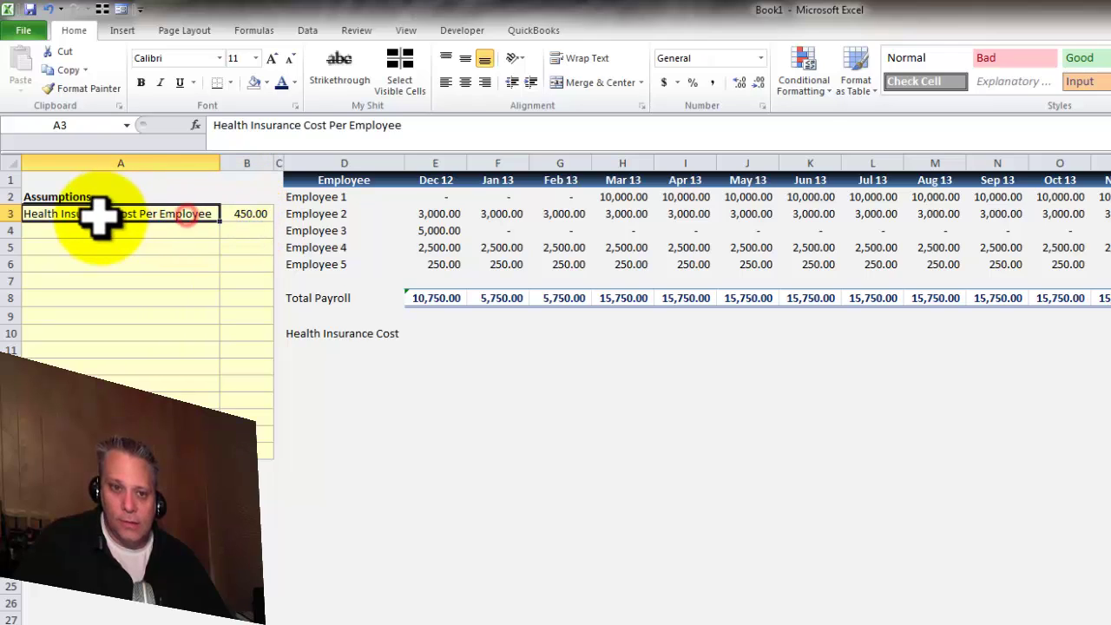
click(252, 215)
key(alt+h)
key(k)
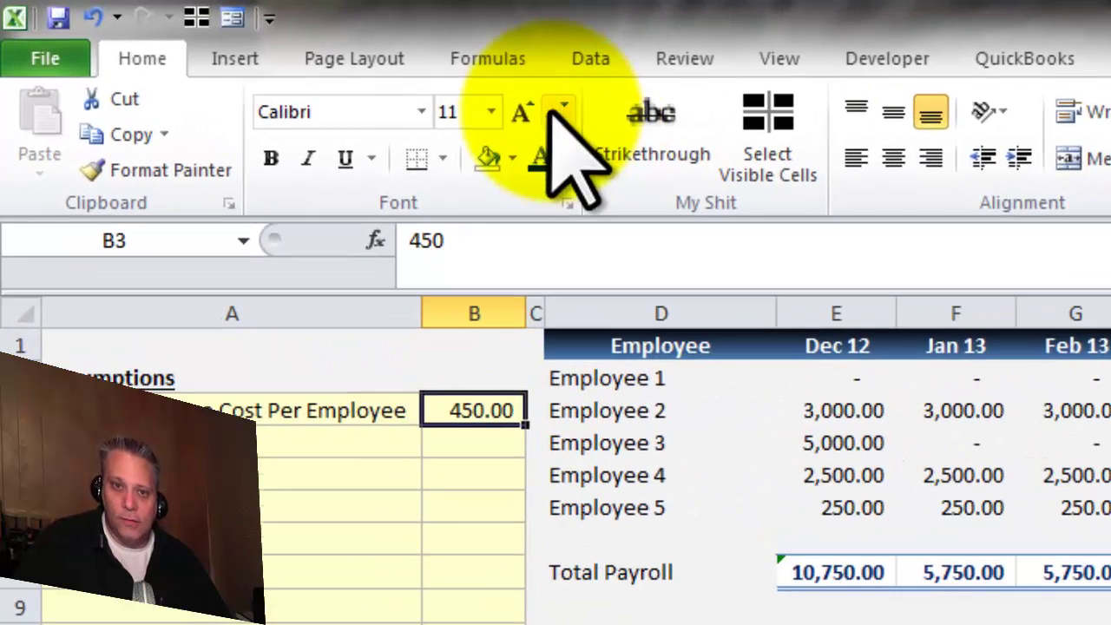
click(514, 61)
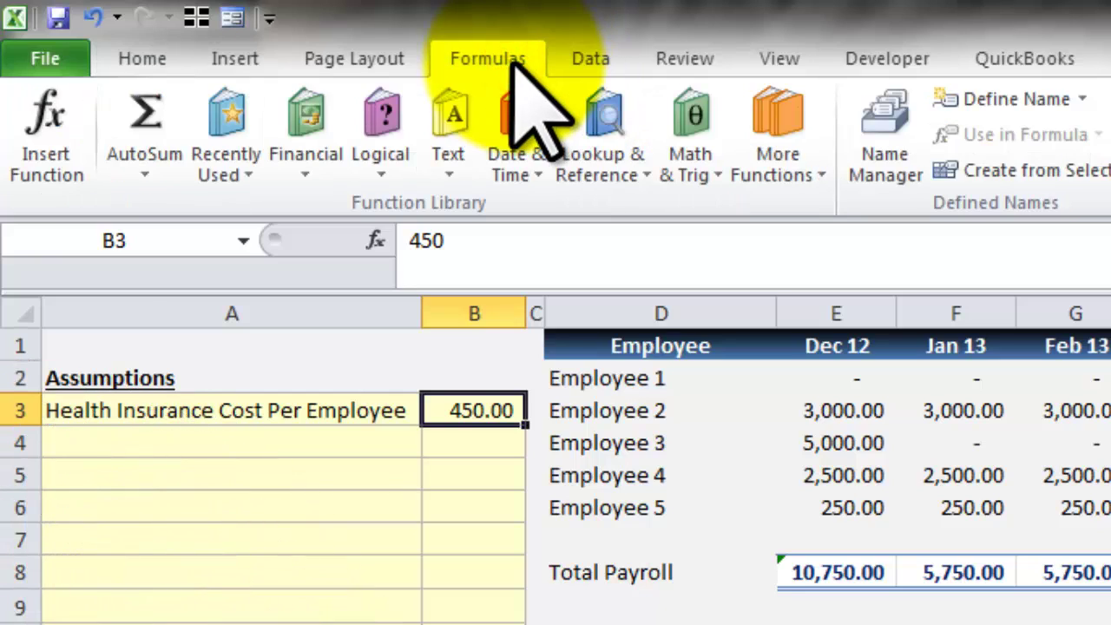
click(1037, 98)
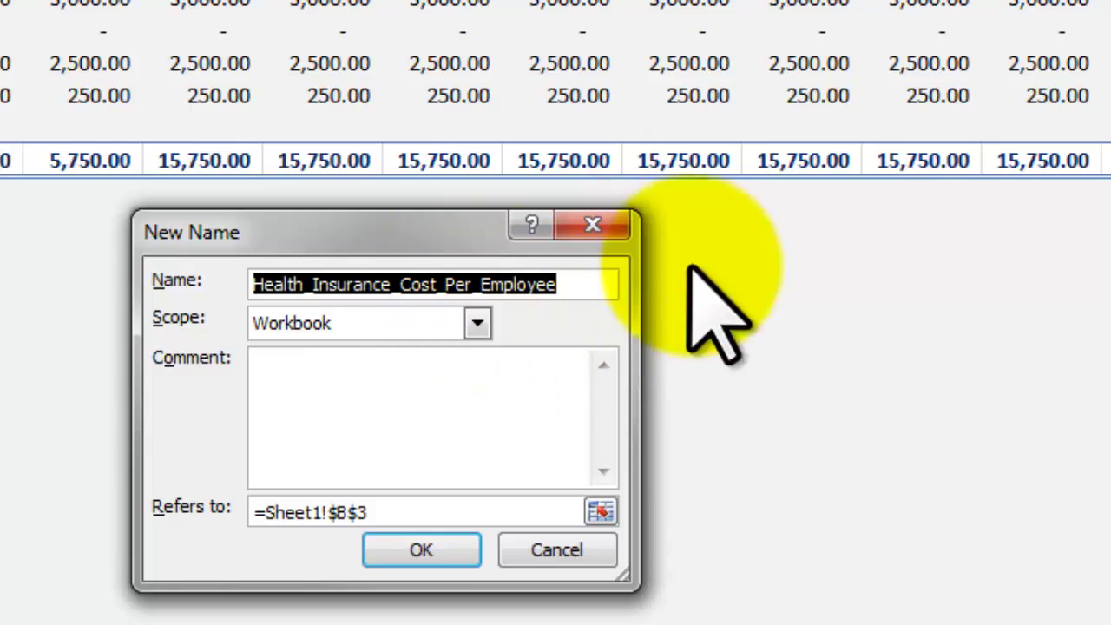
click(564, 286)
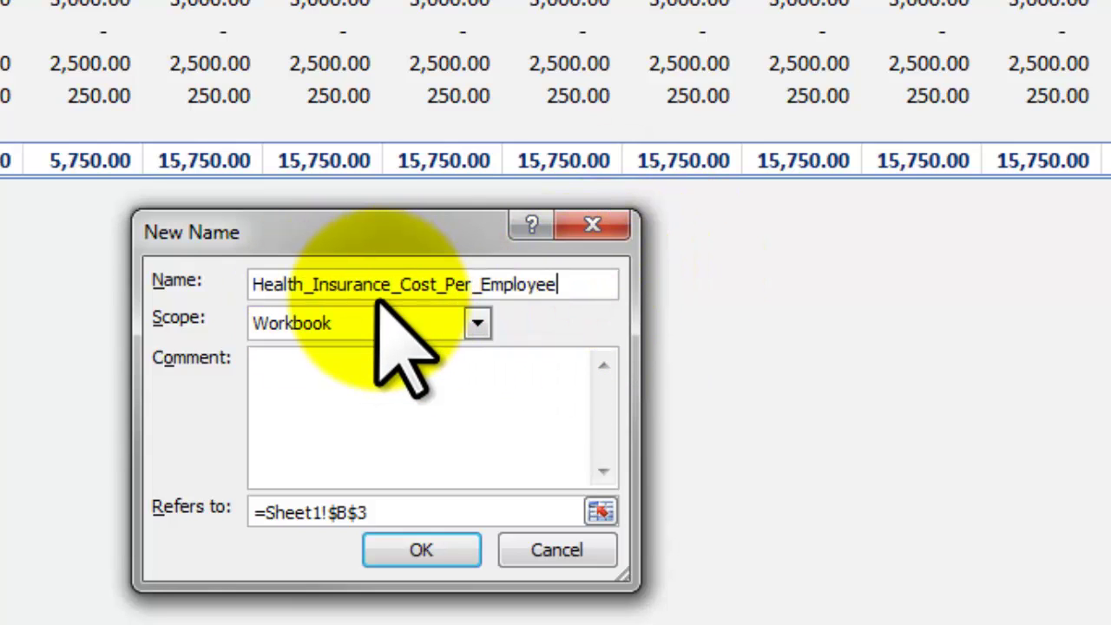
click(423, 550)
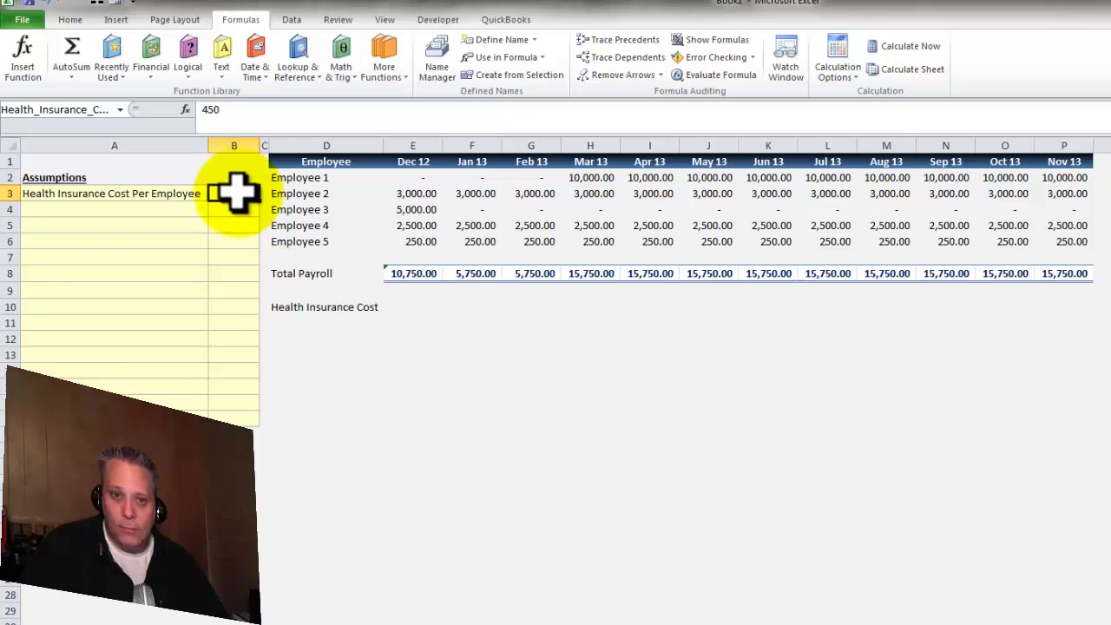
click(75, 111)
double_click(78, 108)
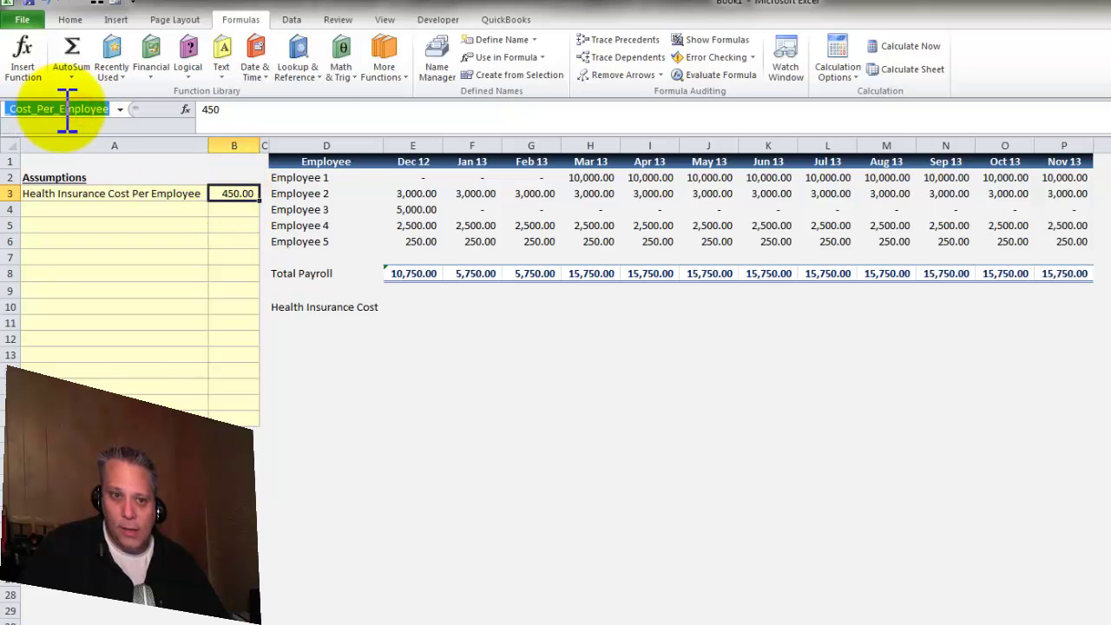
Check each employee's Dec 12 pay to see who is paid that month.
click(412, 307)
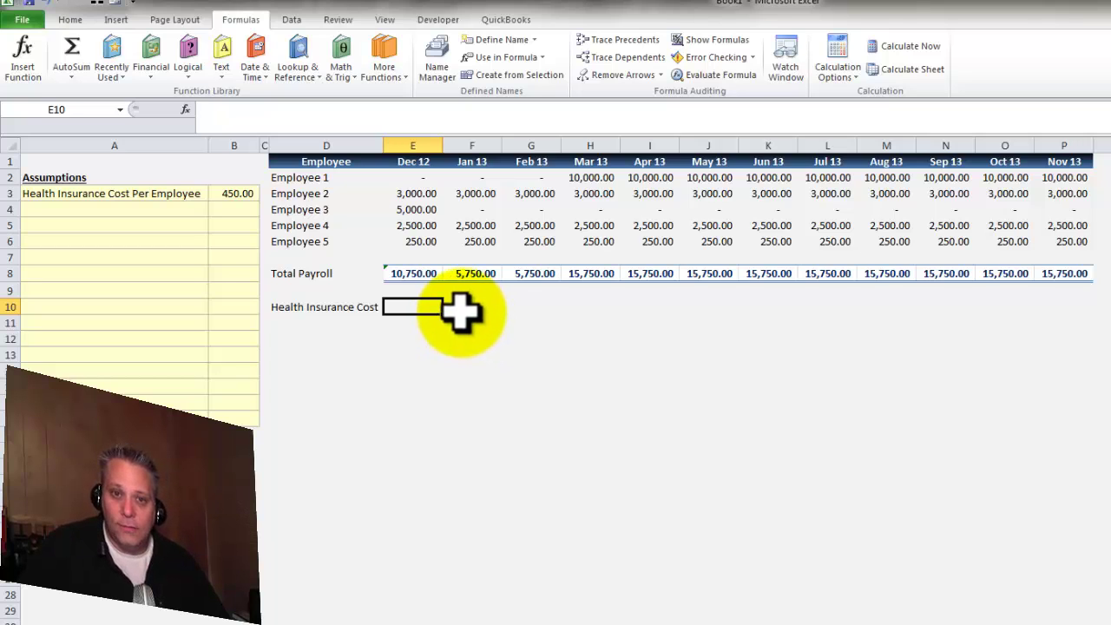
click(70, 19)
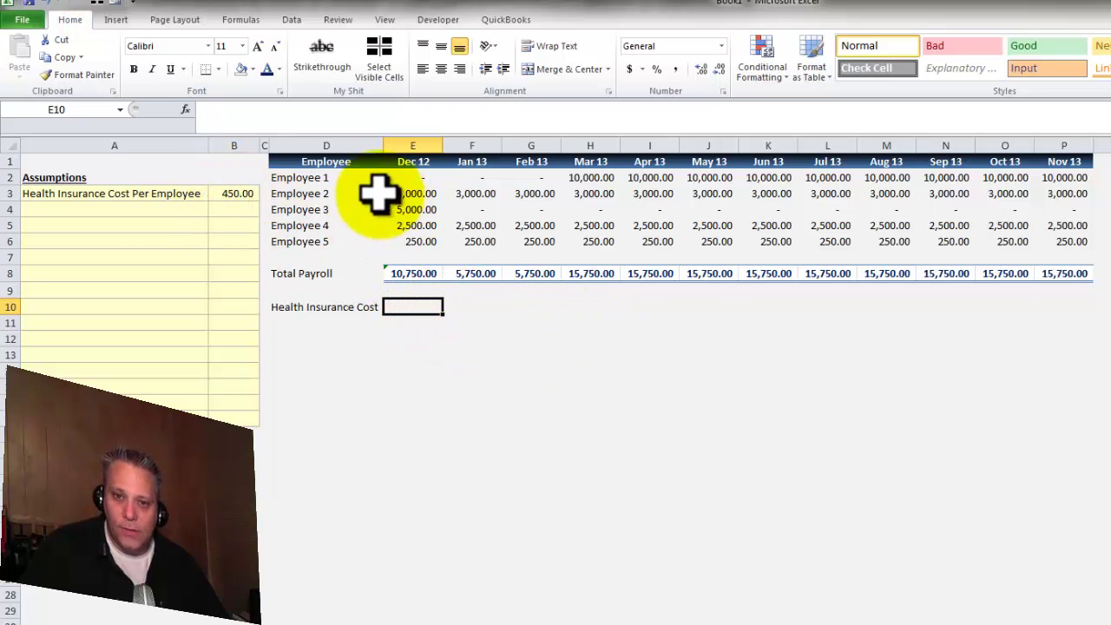
click(414, 178)
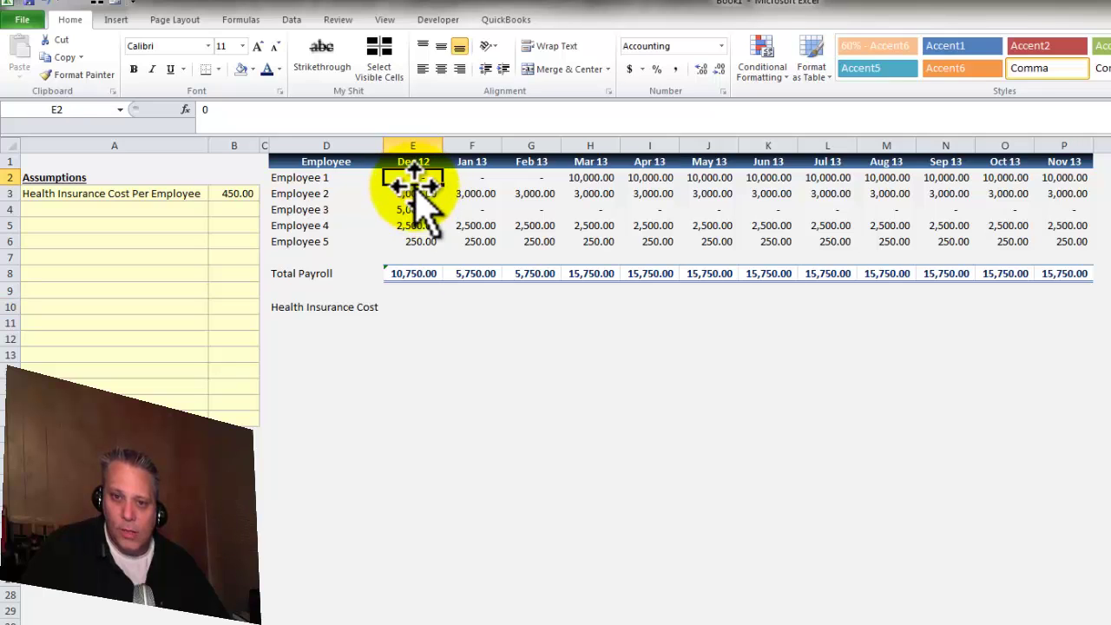
click(411, 194)
click(411, 226)
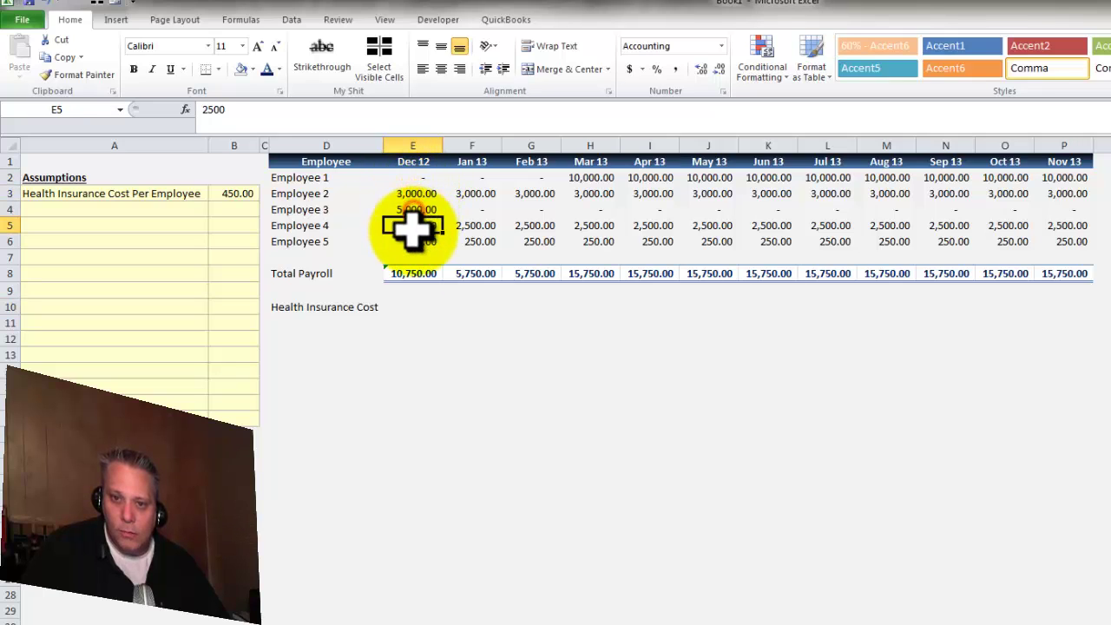
click(412, 242)
click(405, 306)
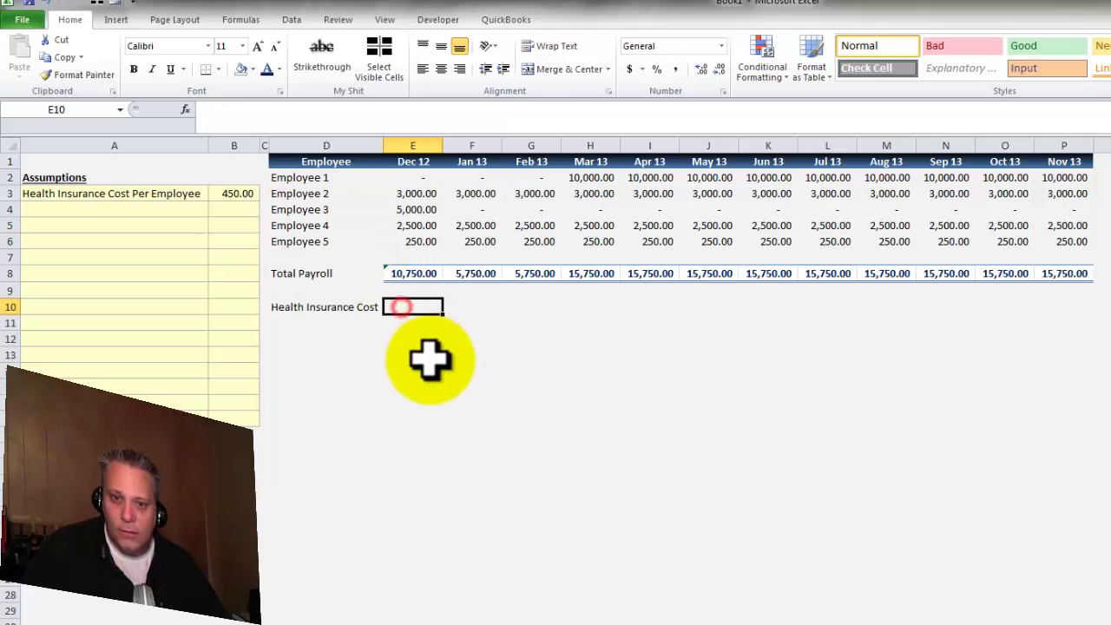
Enter =COUNTIF(E2:E7,"<>0") in E10 to count the employees with nonzero pay in Dec 12.
text(=count)
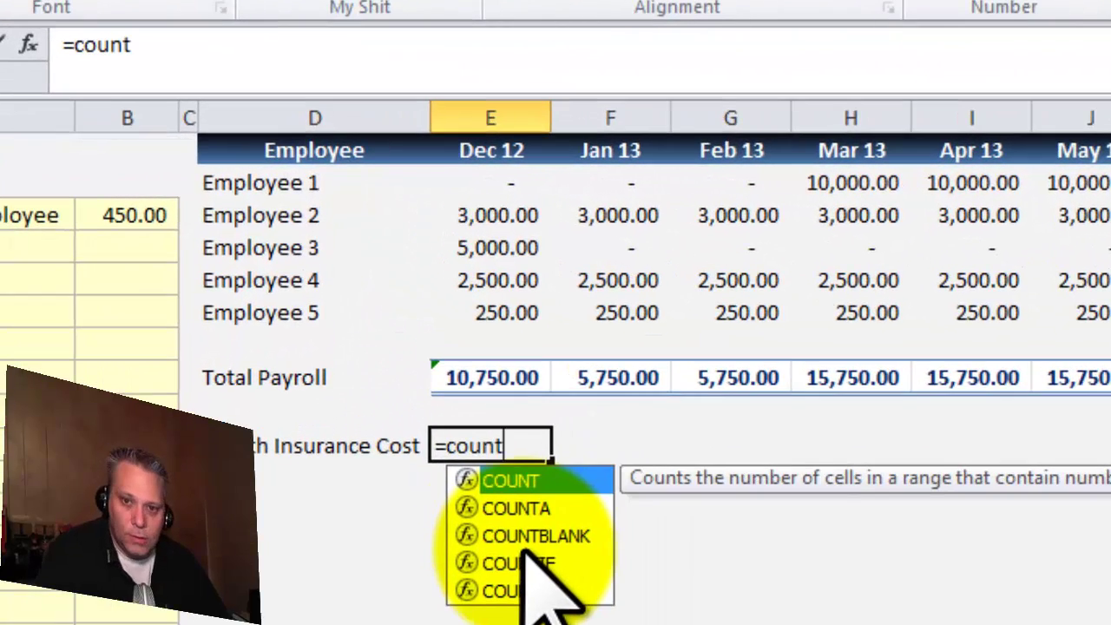
click(521, 563)
double_click(521, 562)
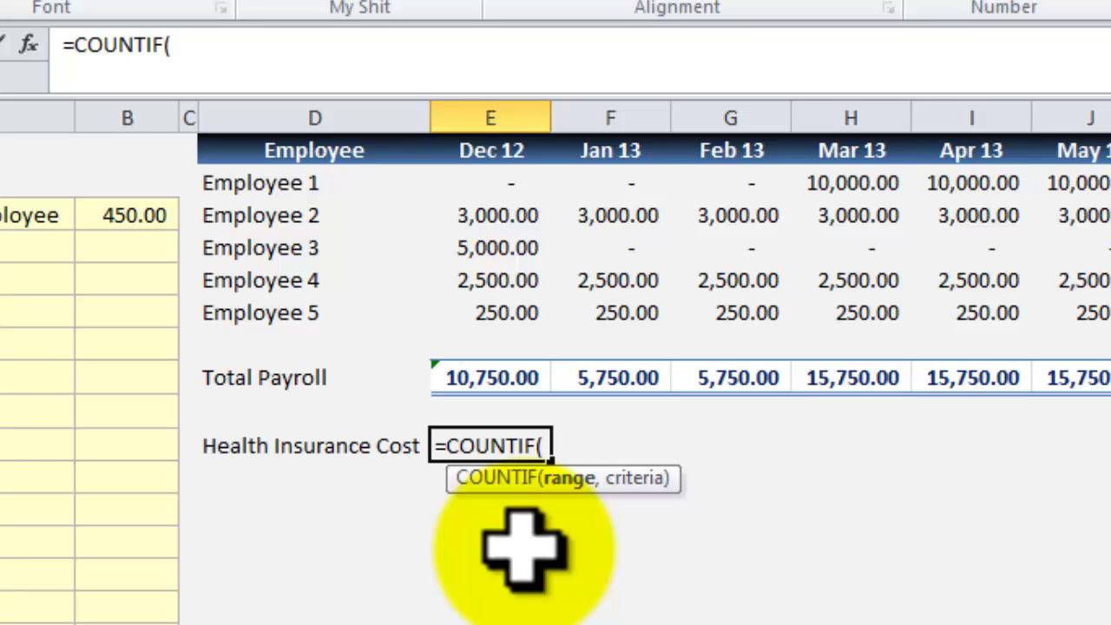
drag(492, 180, 482, 334)
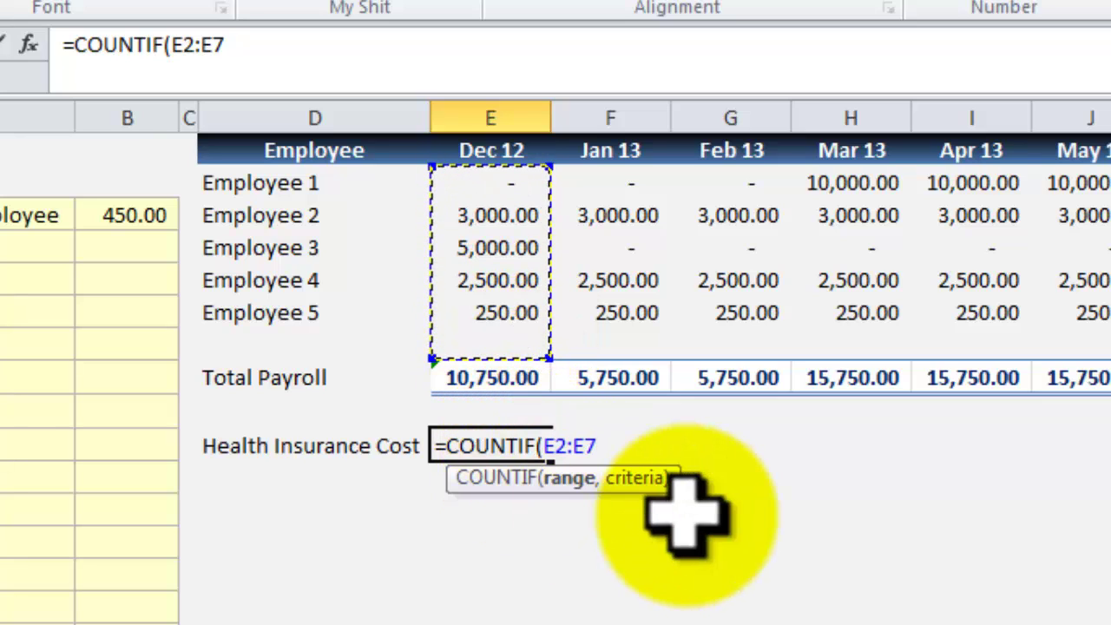
text(,)
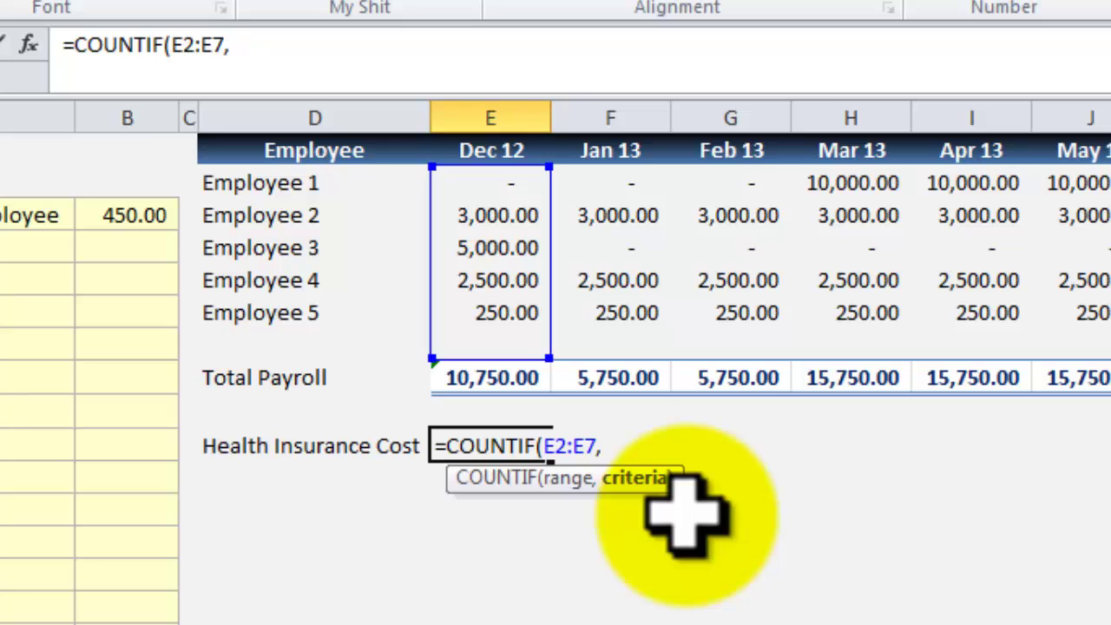
text("<>0)
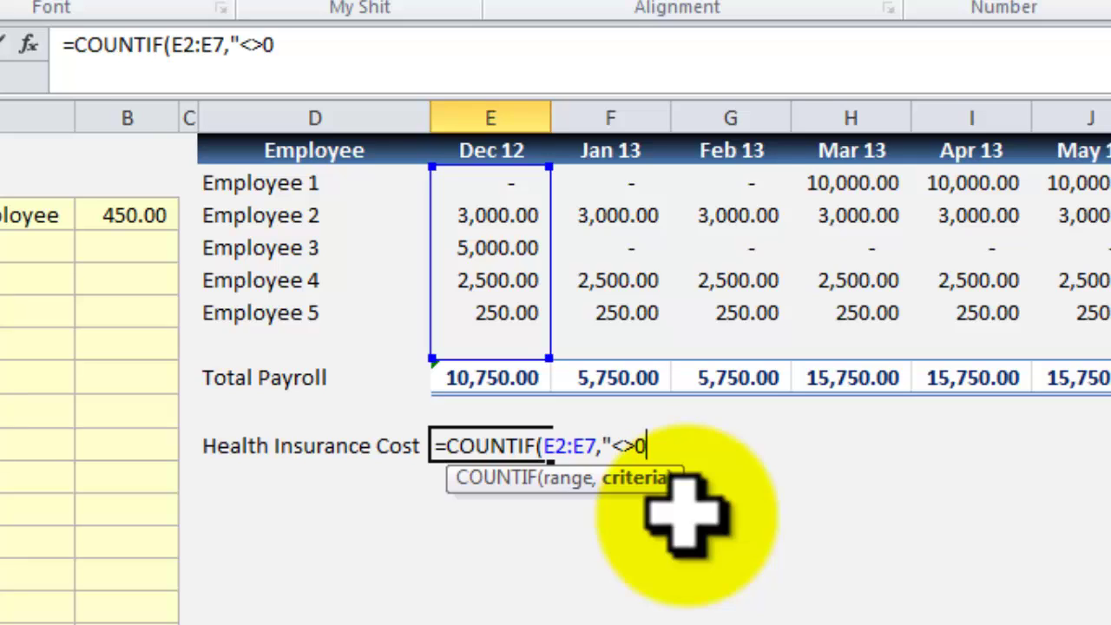
text("))
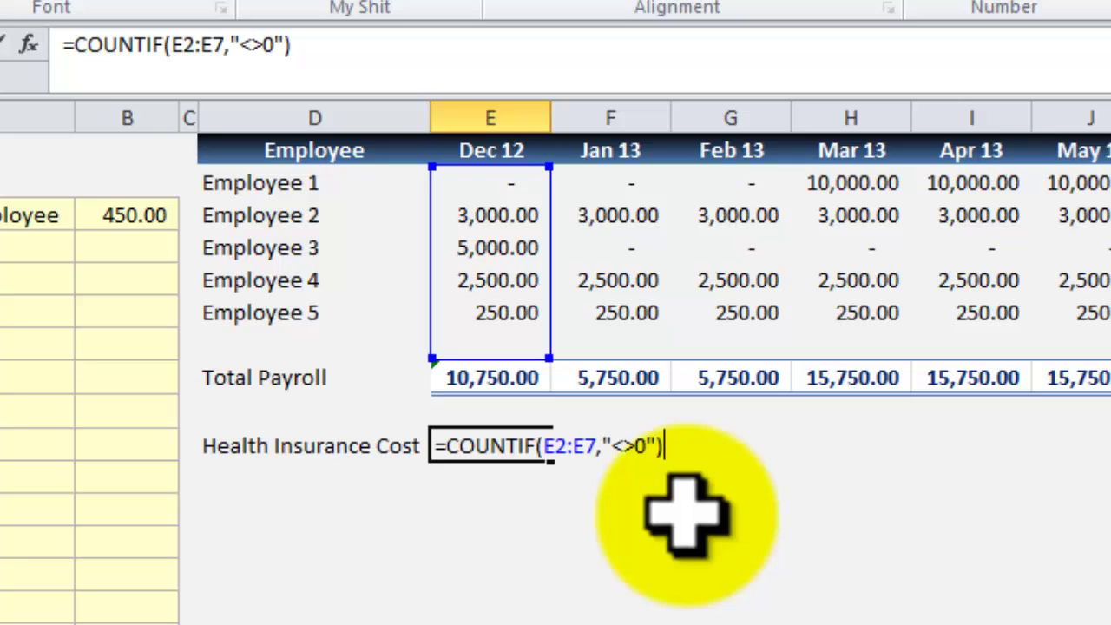
key(Return)
key(Up)
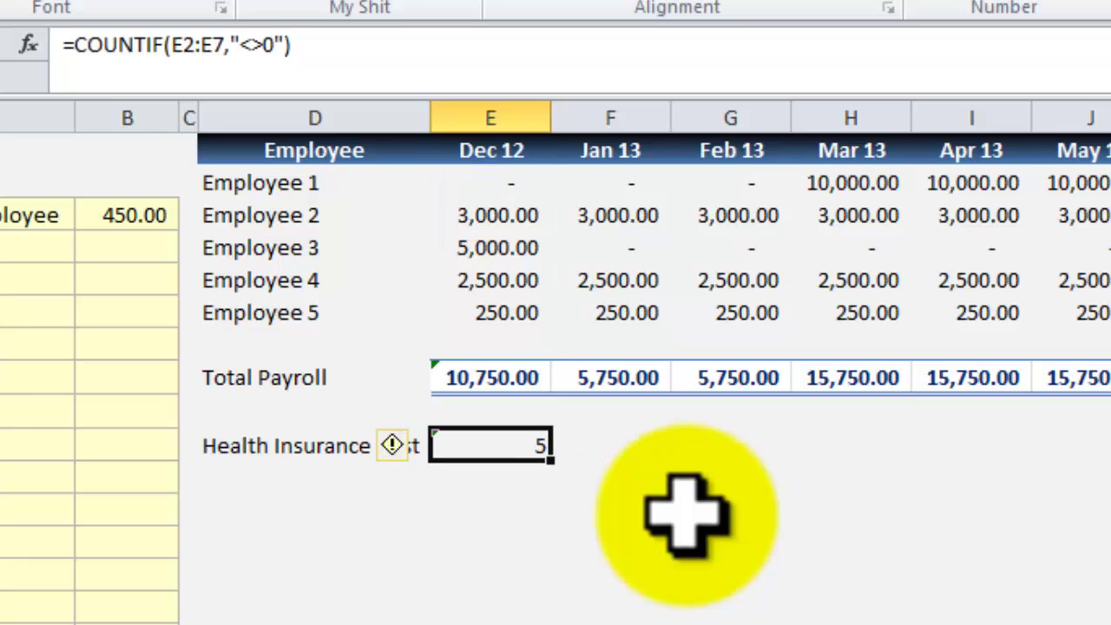
Set Employee 1's Dec 12 pay in E2 to 10000 to test the employee count.
key(Up)
key(Up)
key(Up)
key(Up)
key(Up)
key(Up)
key(Up)
key(Up)
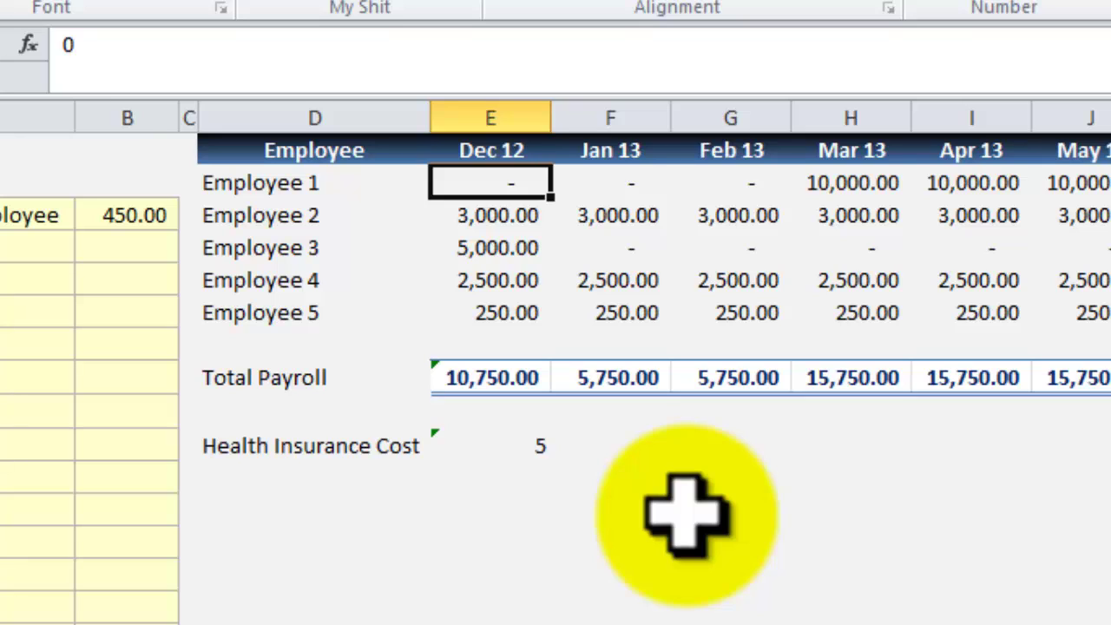
text(10)
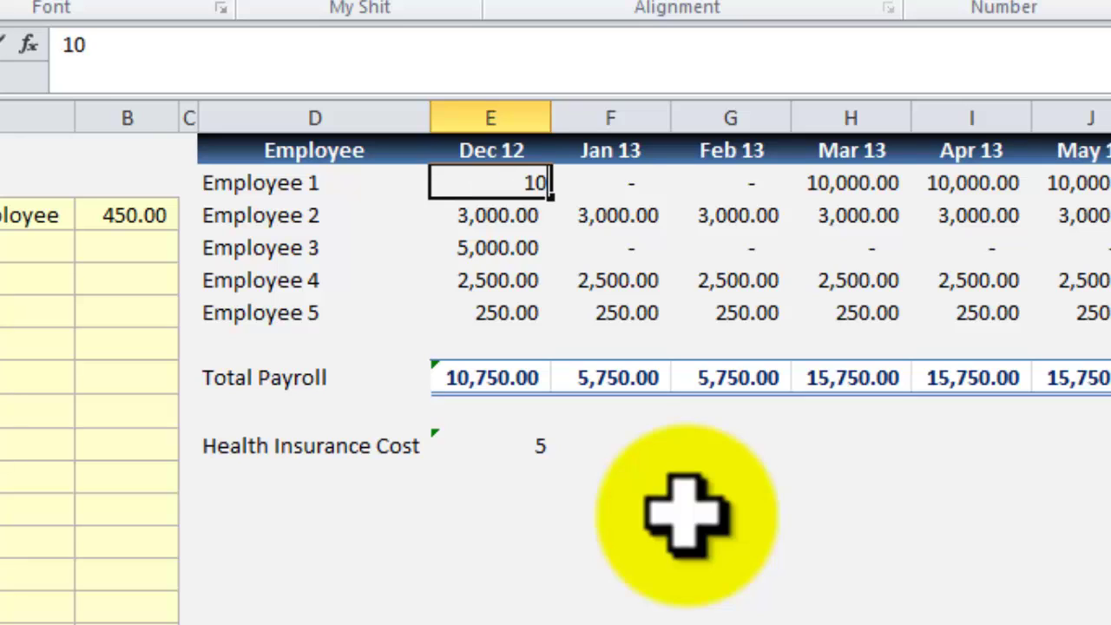
text(0000)
key(Return)
key(Up)
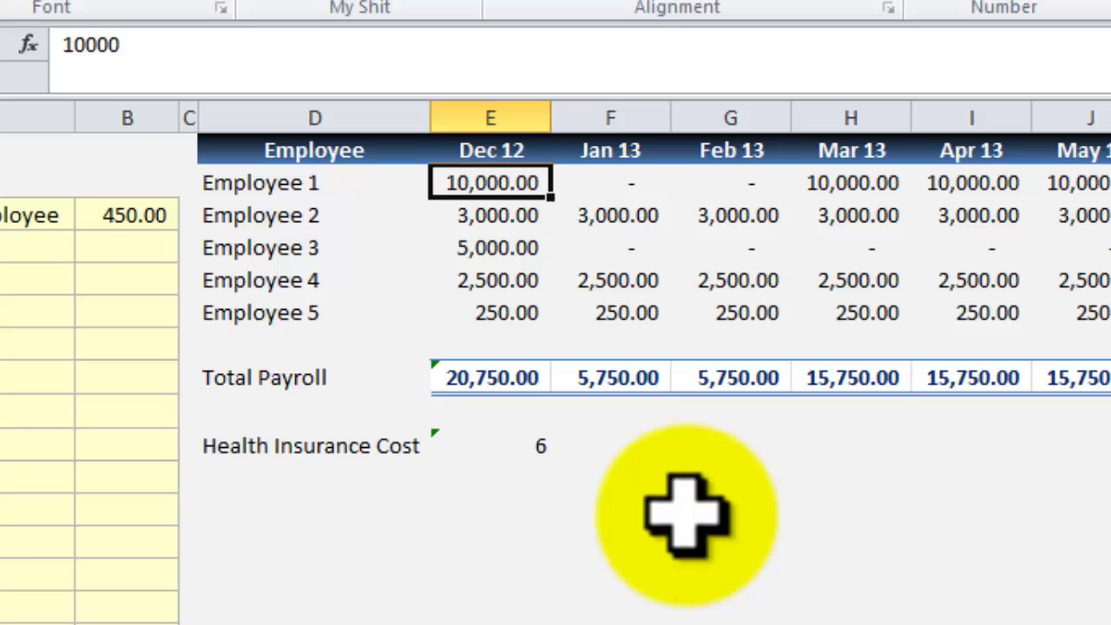
Test the count with Employee 1's Dec 12 pay at 1 and restore the pay to 0.
text(1)
key(Return)
key(Up)
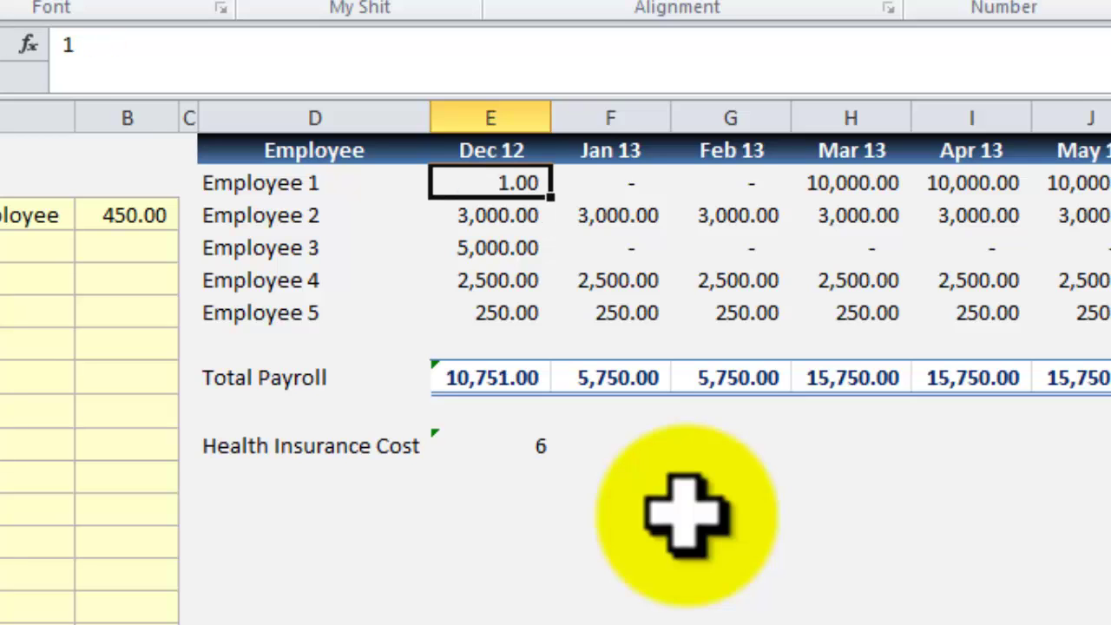
text(0)
key(Return)
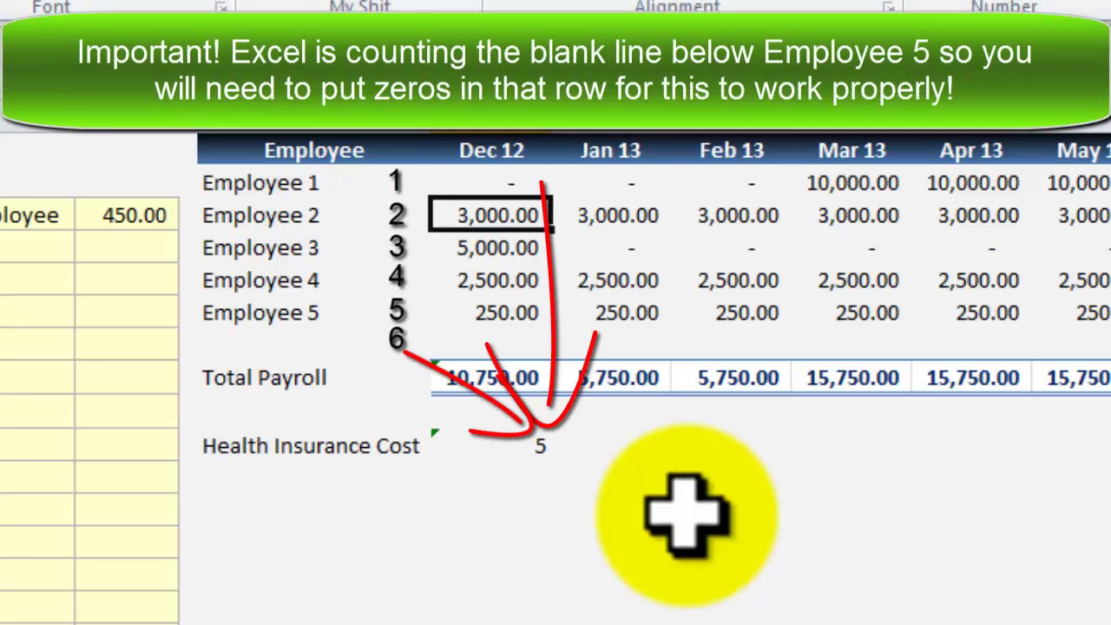
Examine the zero and nonzero pay entries of Employees 1 to 3 across Dec 12 to Feb 13.
key(Up)
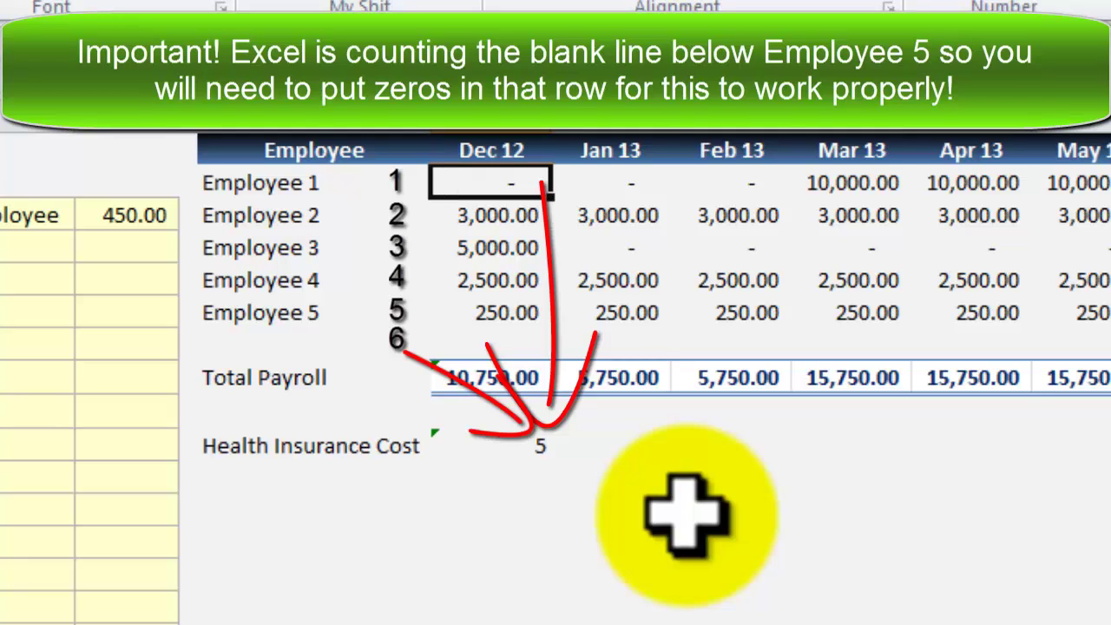
key(Right)
key(Right)
key(Down)
key(Down)
key(Left)
key(Right)
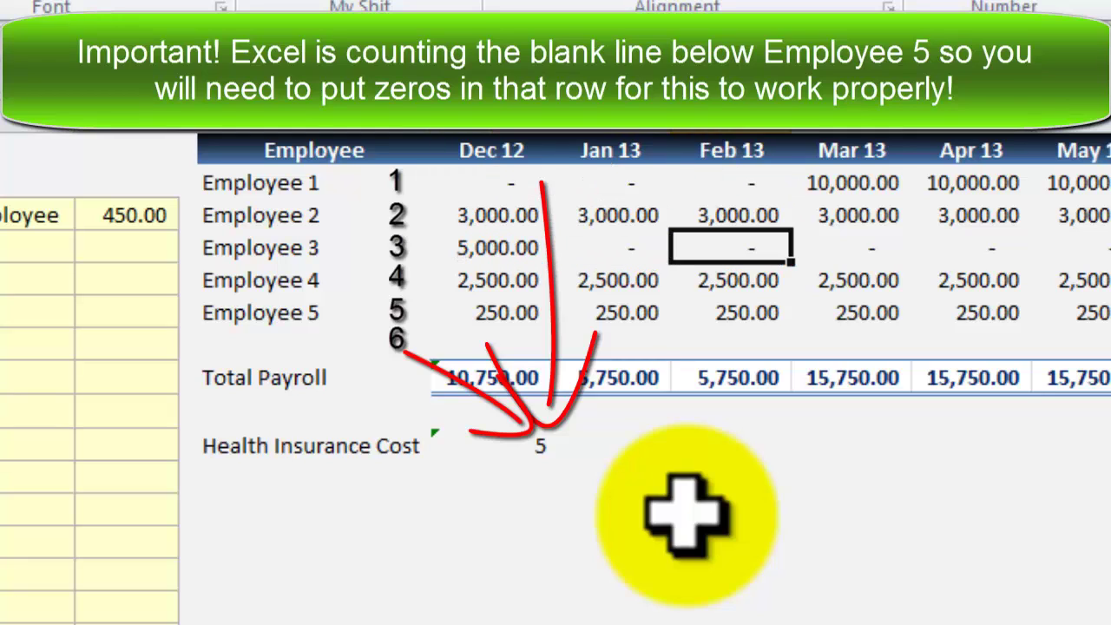
key(Left)
key(Left)
key(Up)
key(Up)
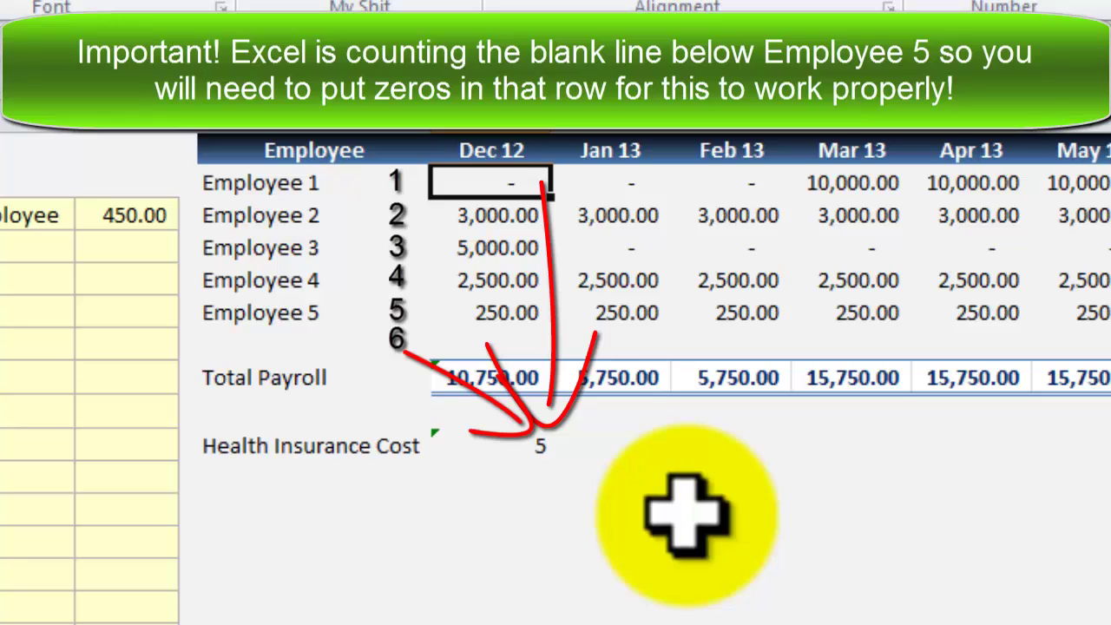
Clear Employee 1's Dec 12 pay in E2 and re-enter it as 0.
key(Delete)
text(0)
key(Return)
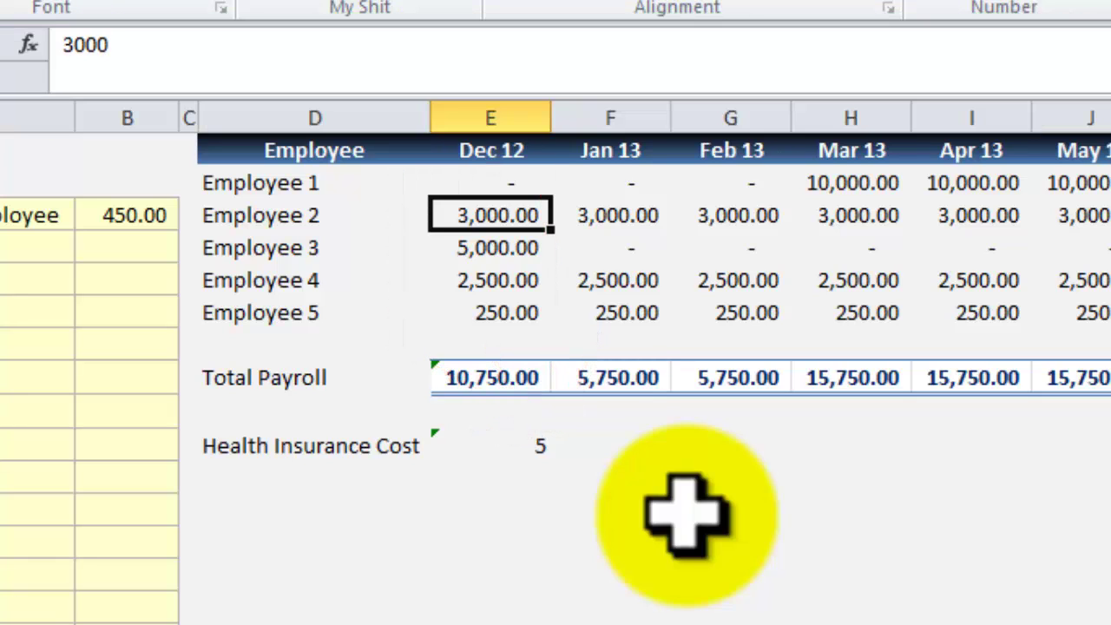
key(Up)
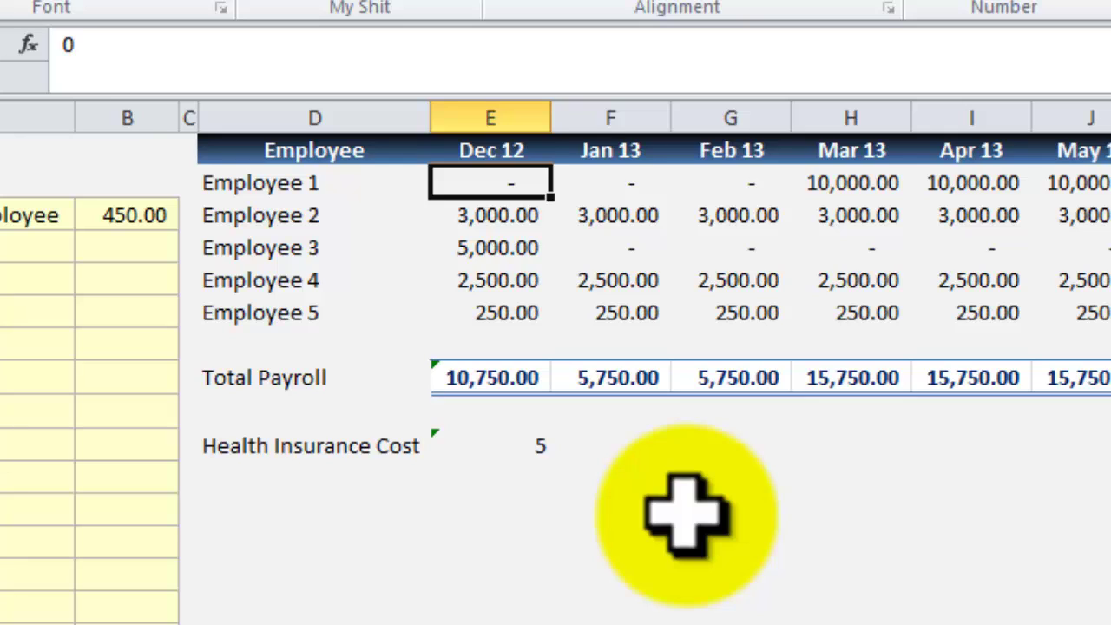
Multiply the COUNTIF formula in E10 by the named value Health_Insurance_Cost_Per_Employee to calculate Dec 12's health insurance cost.
key(Down)
key(Down)
key(Down)
key(Down)
key(Down)
key(Down)
key(Down)
key(Down)
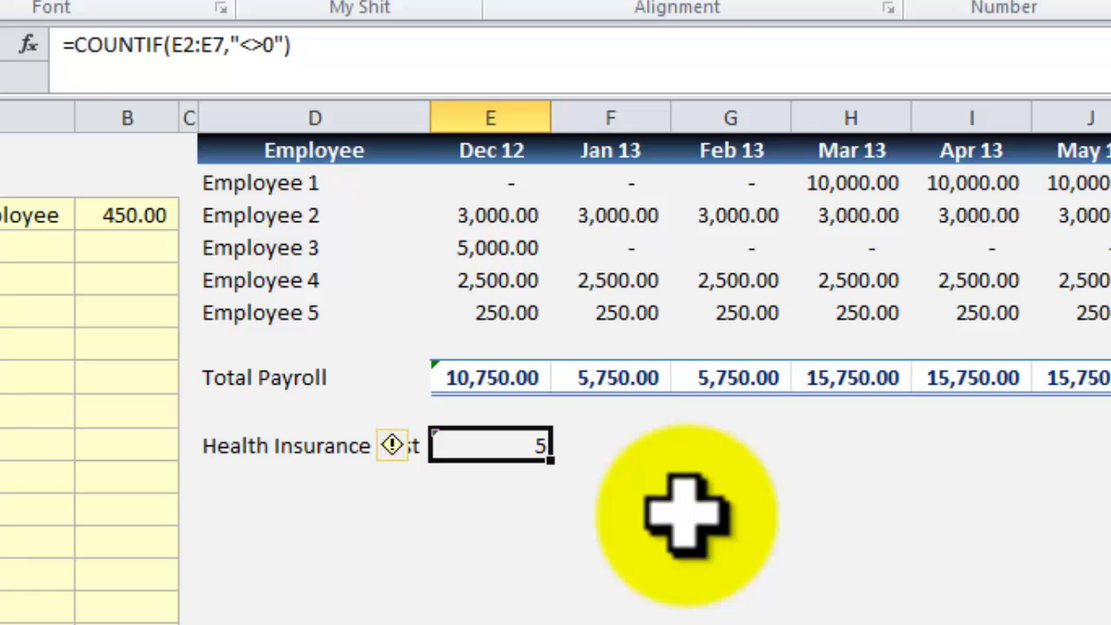
key(F2)
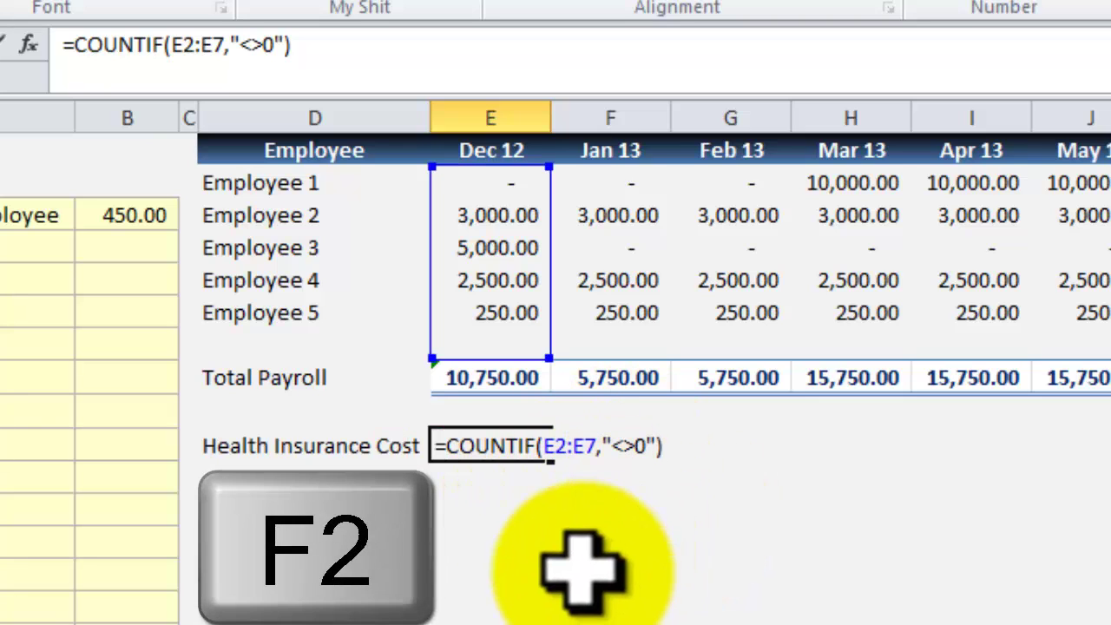
text(*)
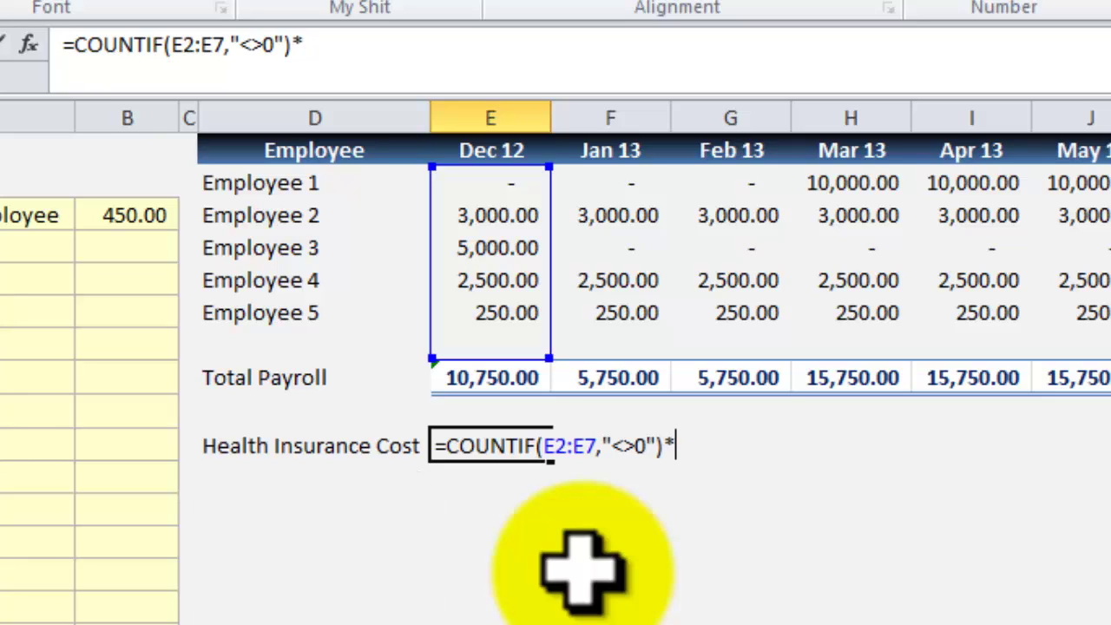
key(F3)
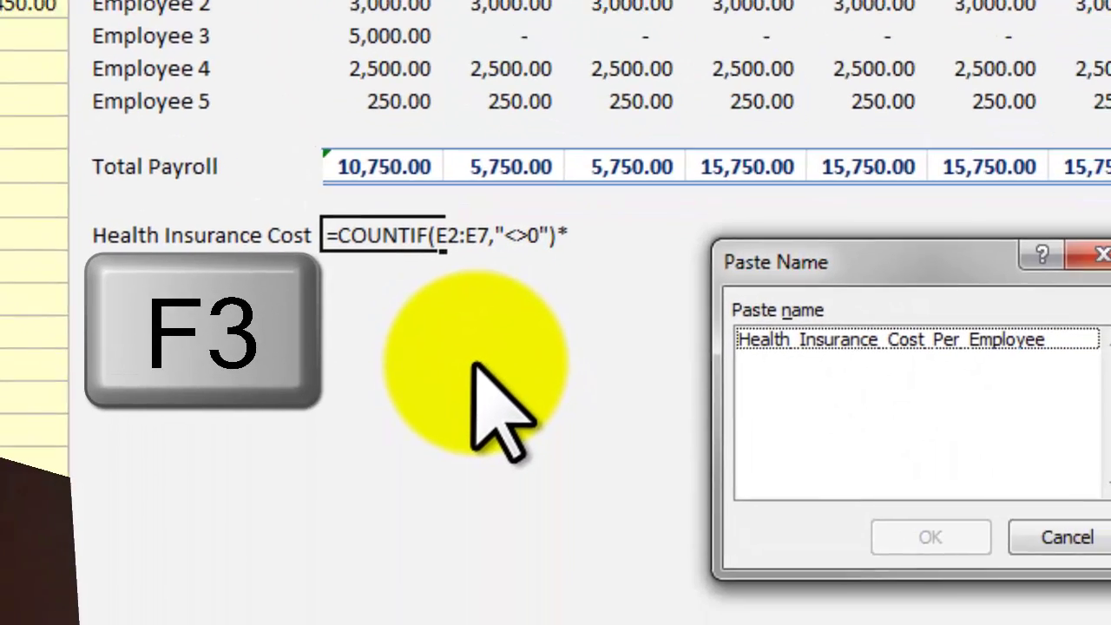
click(934, 345)
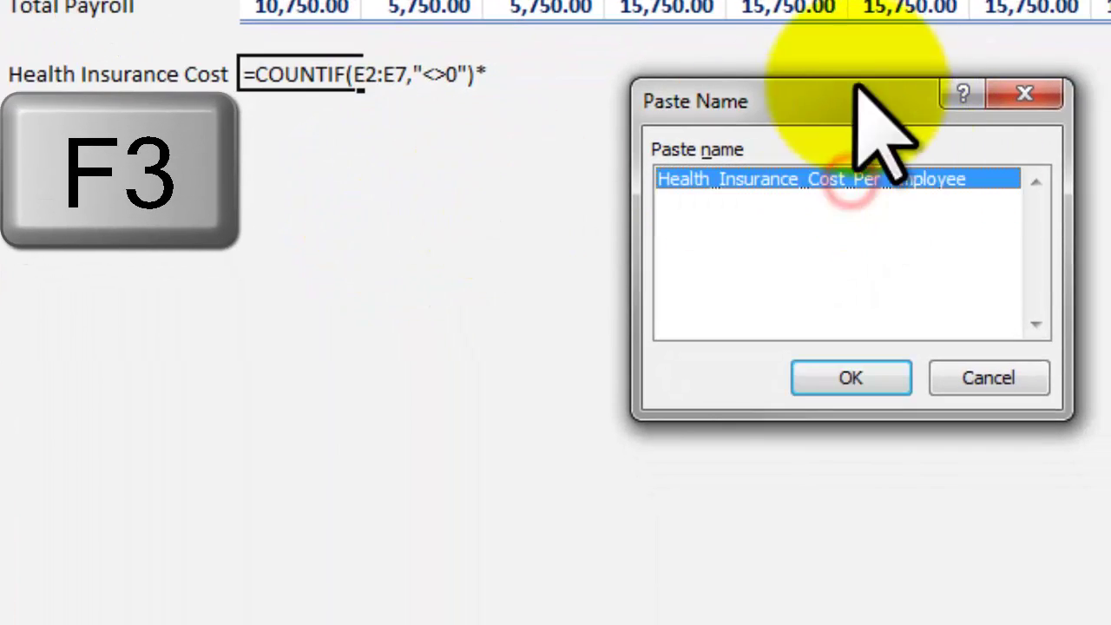
drag(803, 99, 713, 156)
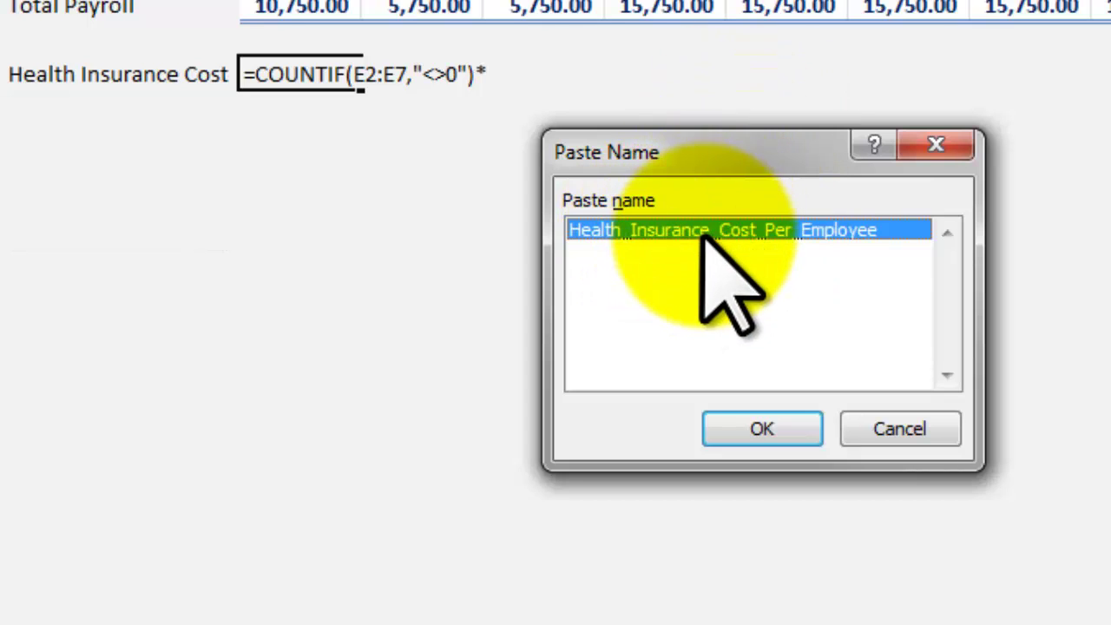
click(757, 428)
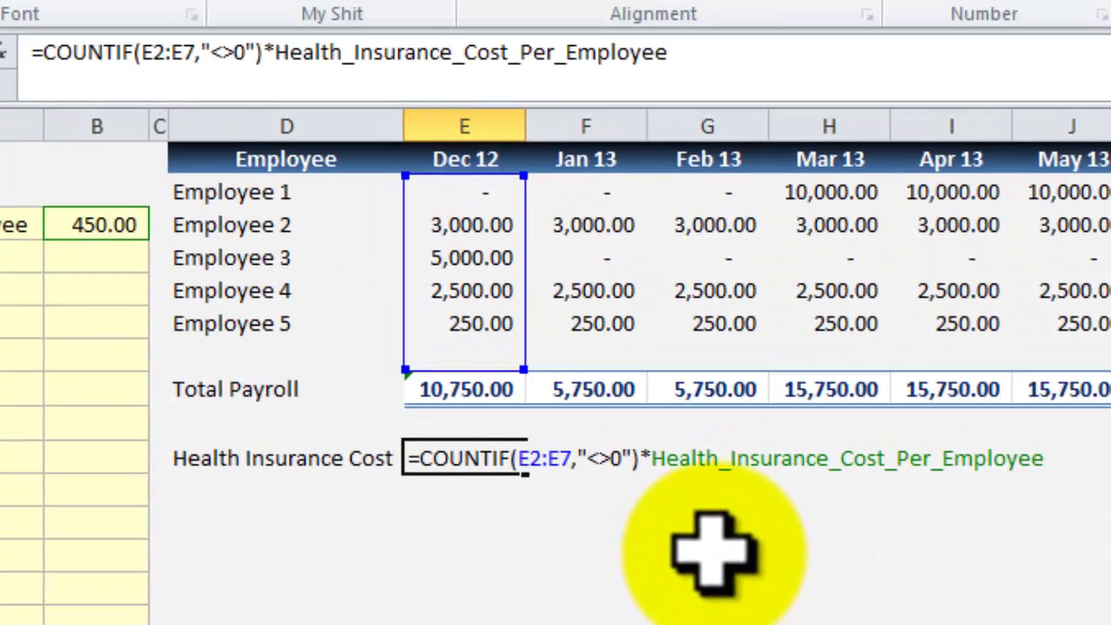
text())
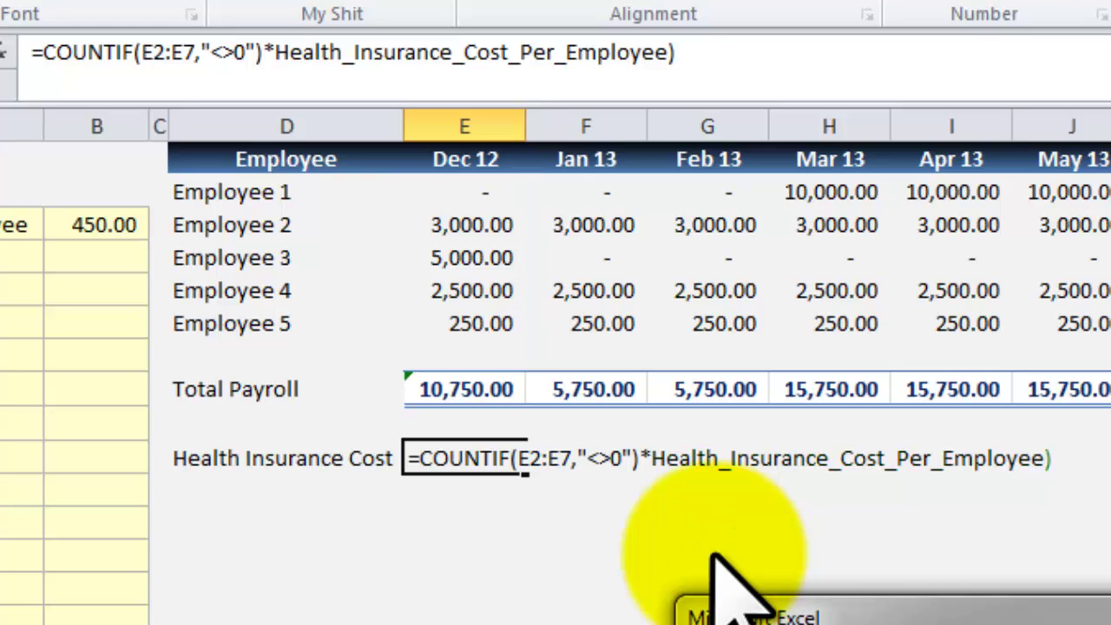
key(Return)
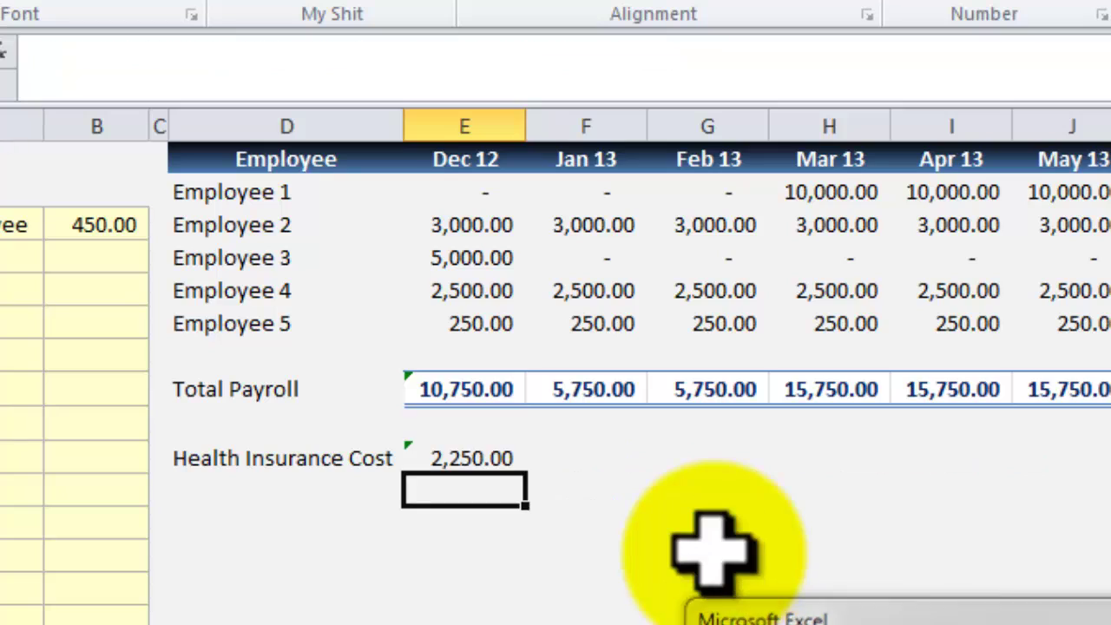
Copy the Dec 12 health insurance cost formula from E10 across Jan 13 to Nov 13 in F10:P10.
key(Up)
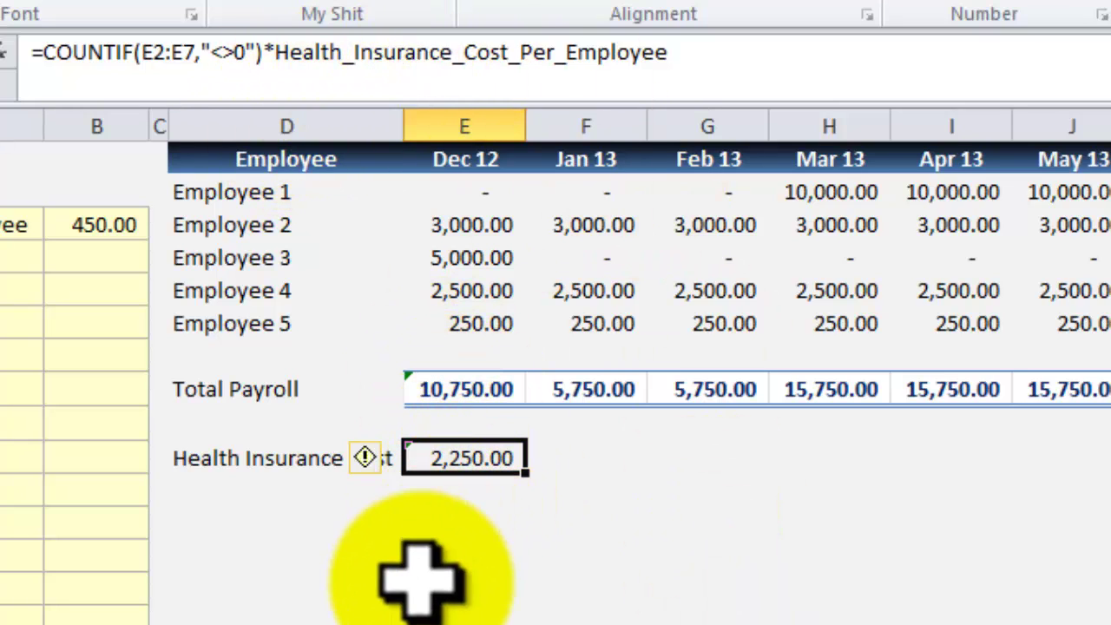
text(c)
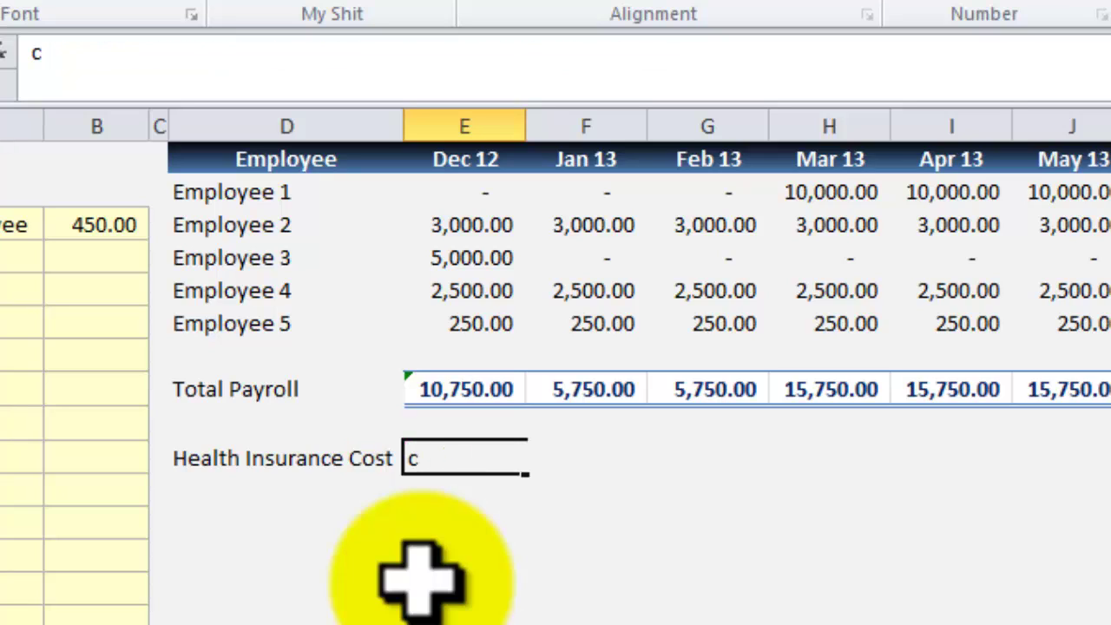
key(Escape)
key(ctrl+c)
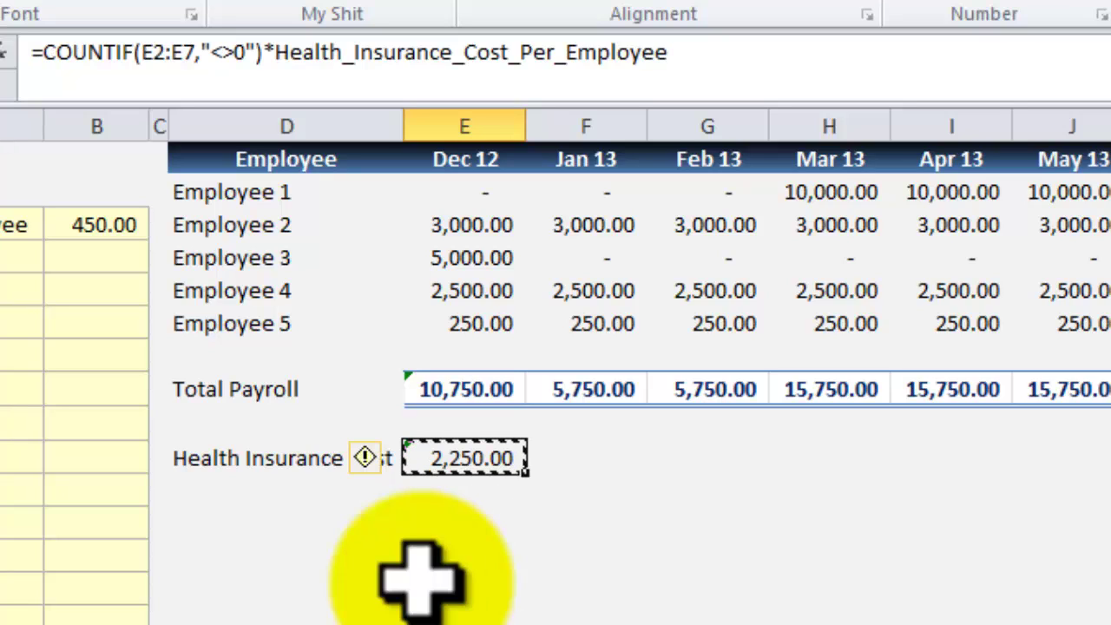
key(Right)
key(shift+Right)
key(shift+Right)
key(shift+Right)
key(shift+Right)
key(shift+Right)
key(shift+Right)
key(shift+Right)
key(shift+Right)
key(shift+Right)
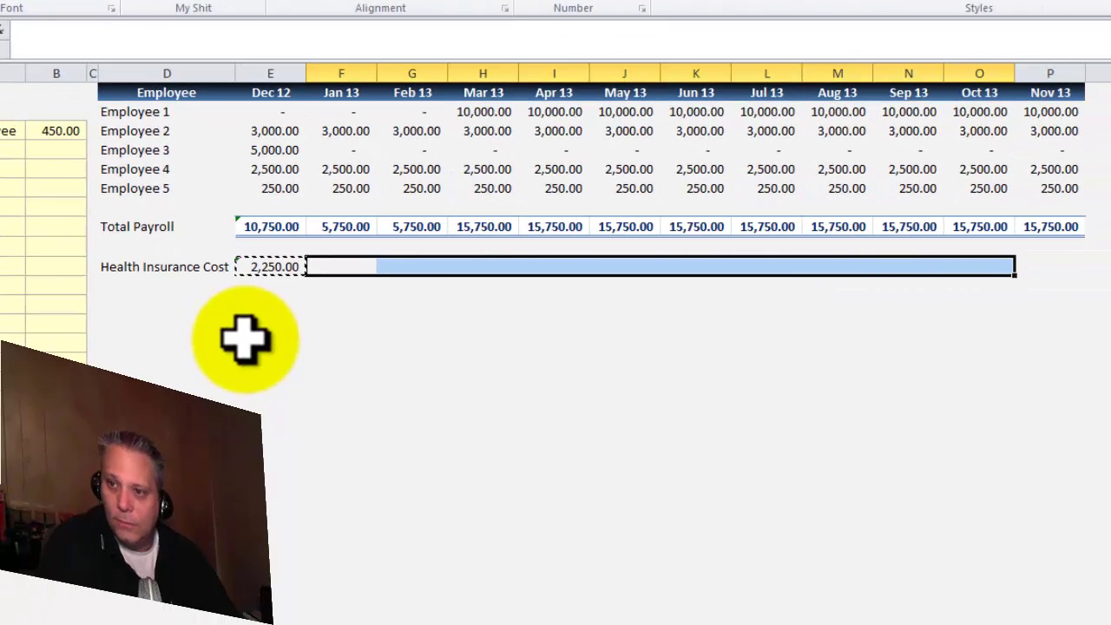
key(shift+Right)
key(ctrl+v)
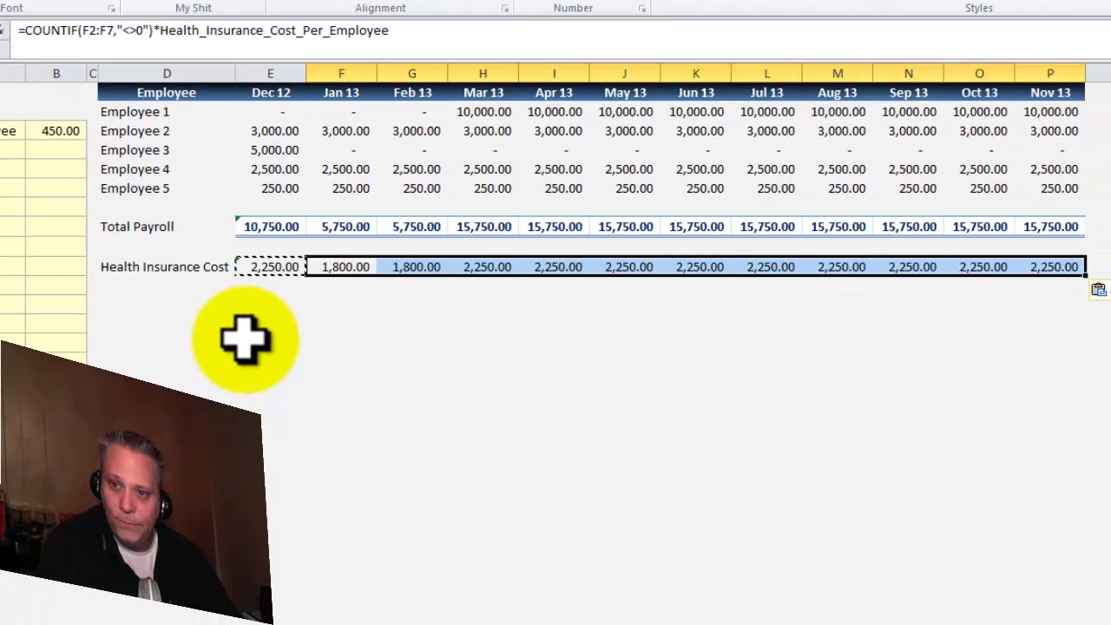
Insert a row above Health Insurance Cost and label it "# of Employees" in D10.
key(shift+BackSpace)
key(Up)
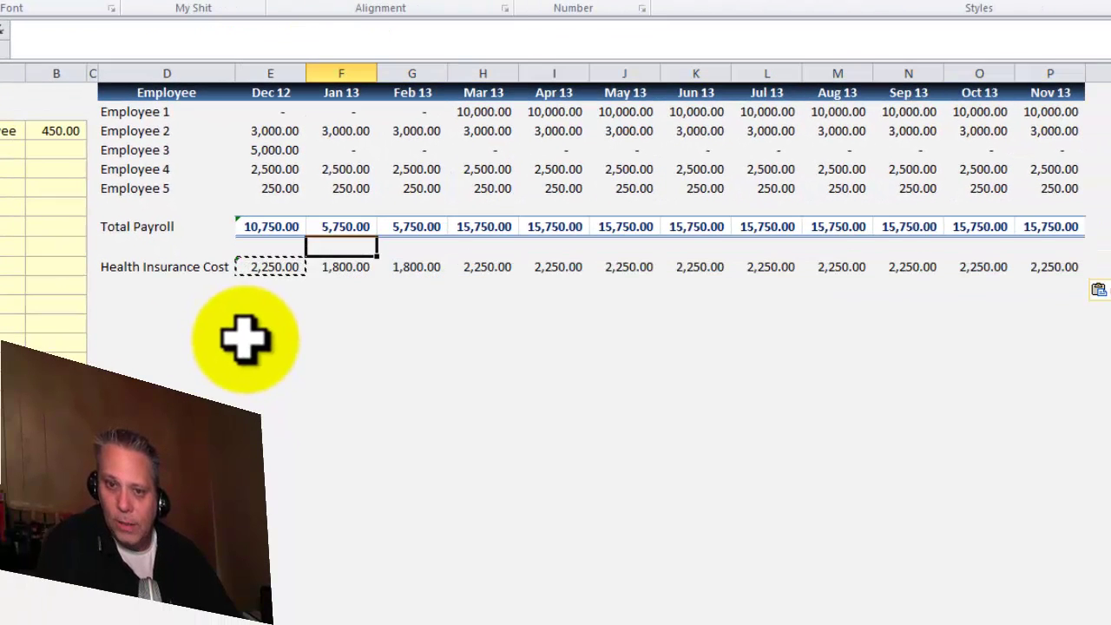
key(Left)
key(Down)
key(Left)
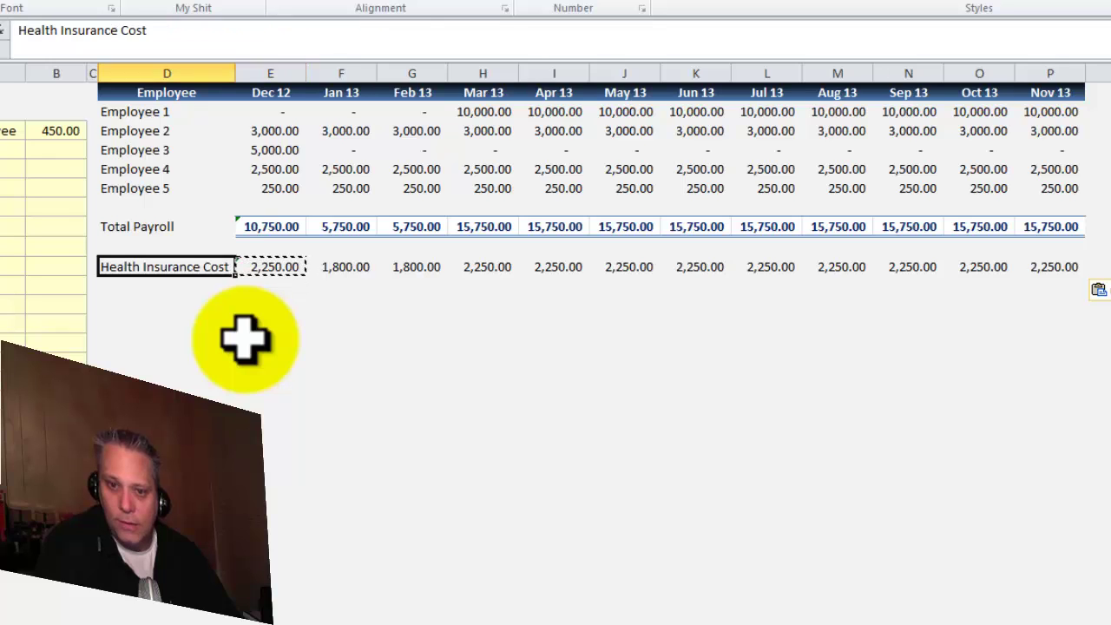
key(Escape)
key(shift+space)
key(ctrl+shift+equal)
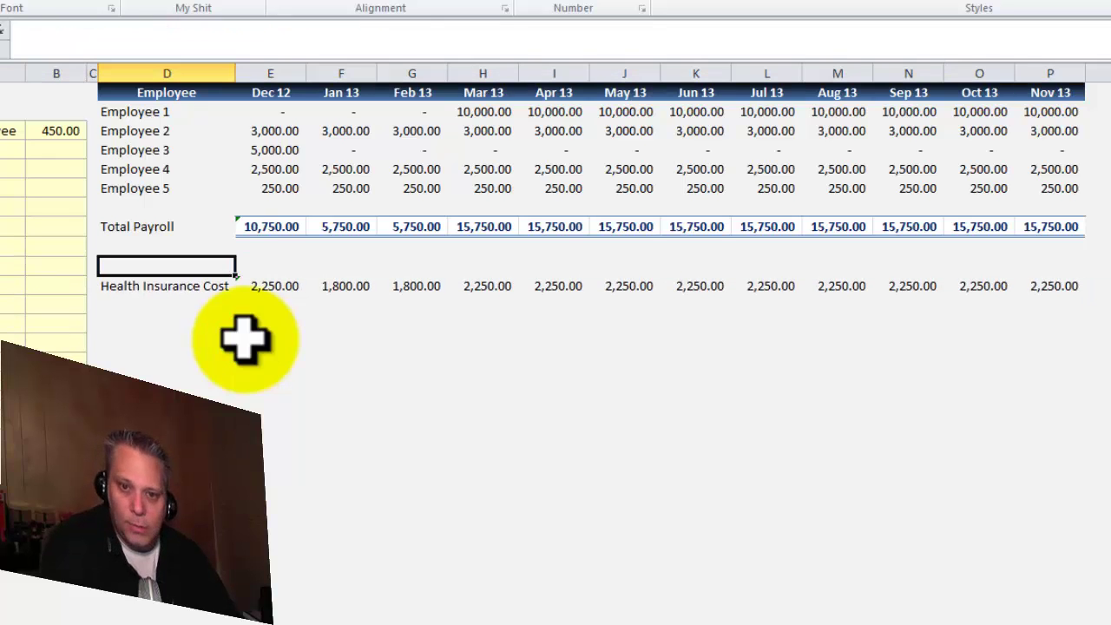
text(#)
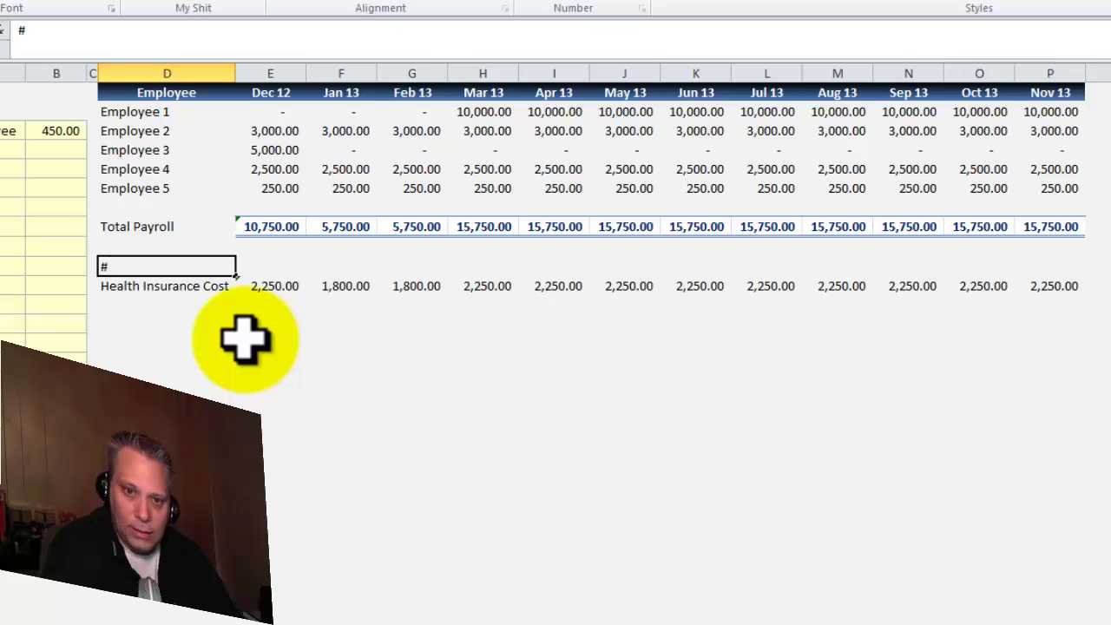
text( of Employees)
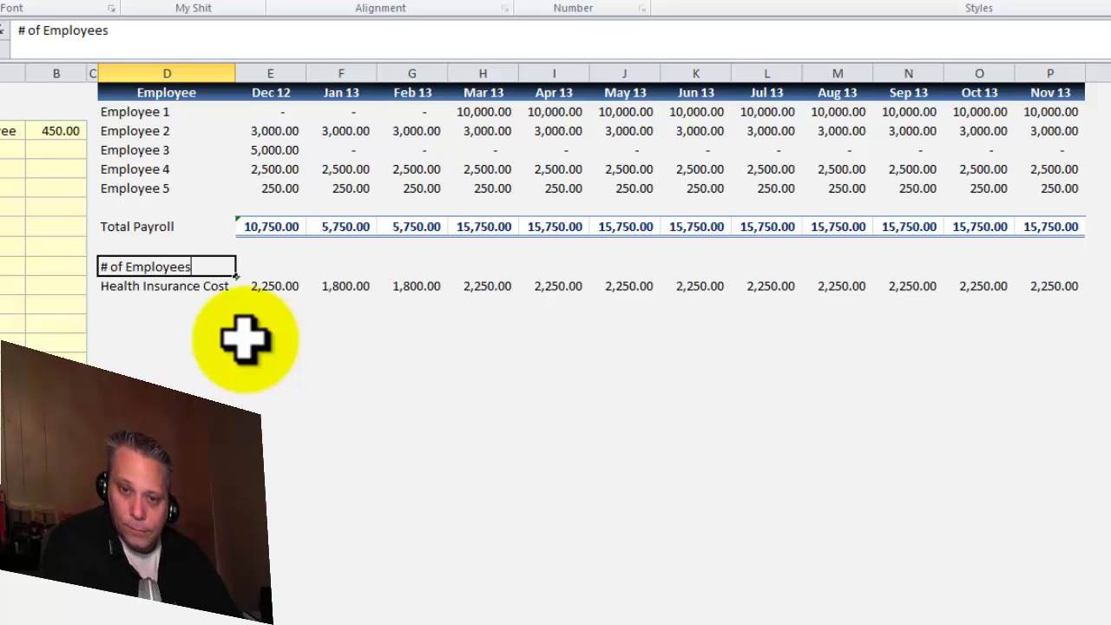
key(Tab)
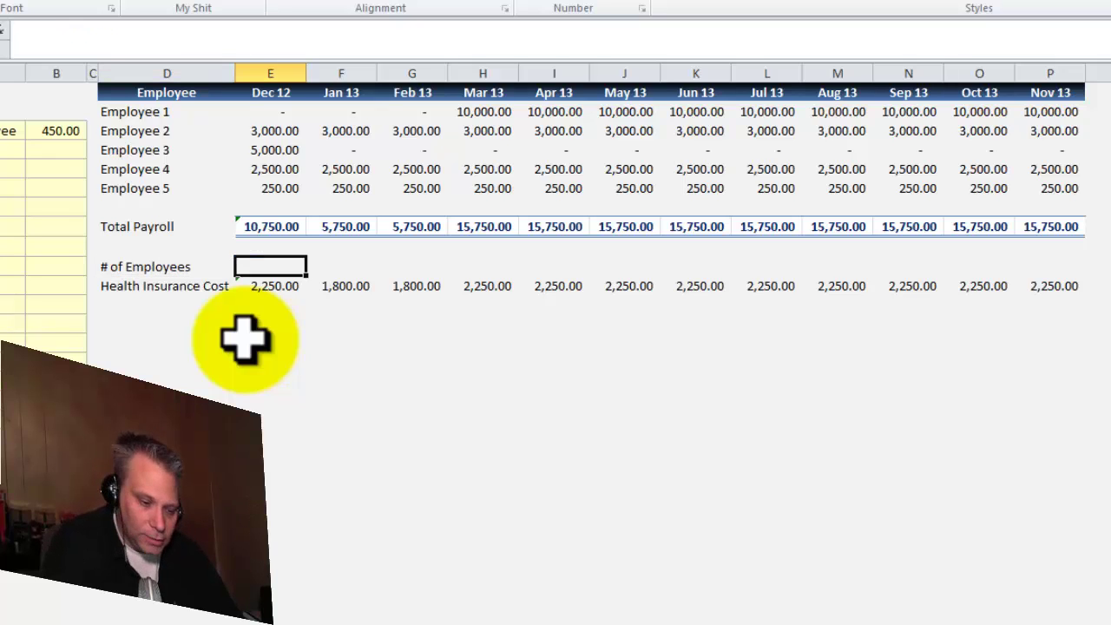
Enter =COUNTIF(E2:E7,"<>0") in E10 of the # of Employees row.
text(=coun)
key(Down)
key(Down)
key(Down)
key(Tab)
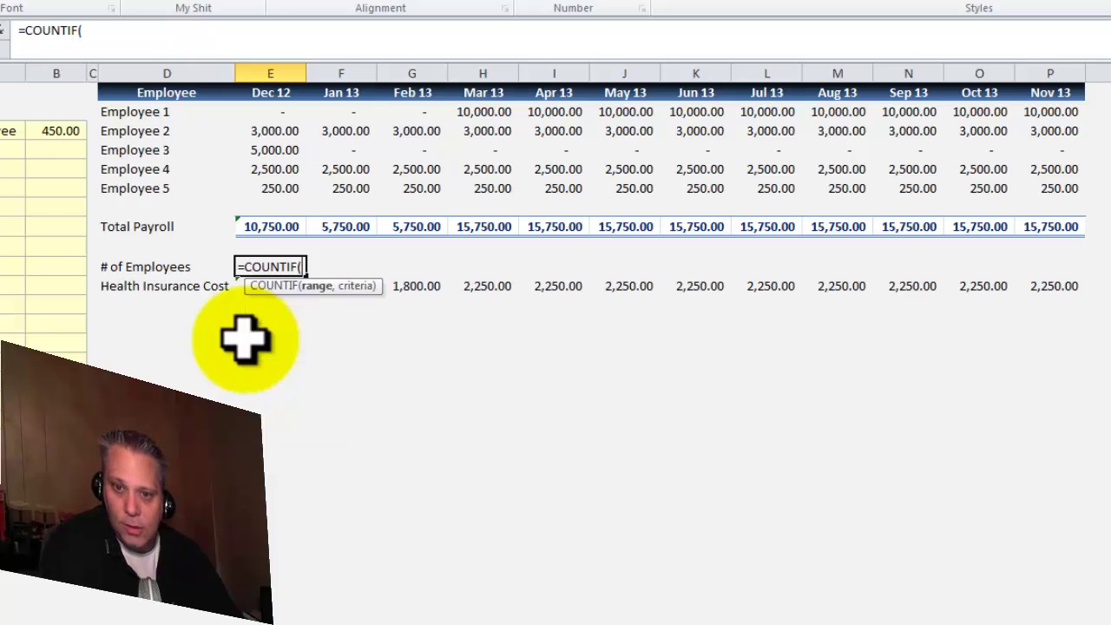
key(Up)
key(Up)
key(Up)
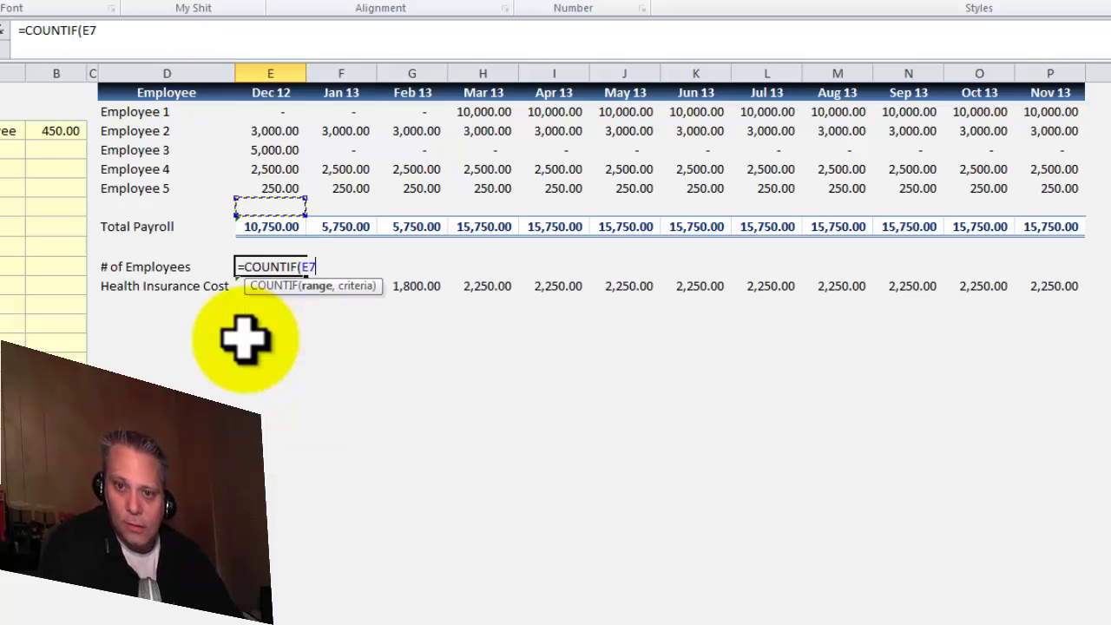
key(shift+Up)
key(shift+Up)
key(shift+Up)
key(shift+Up)
key(shift+Up)
key(shift+Up)
key(shift+Down)
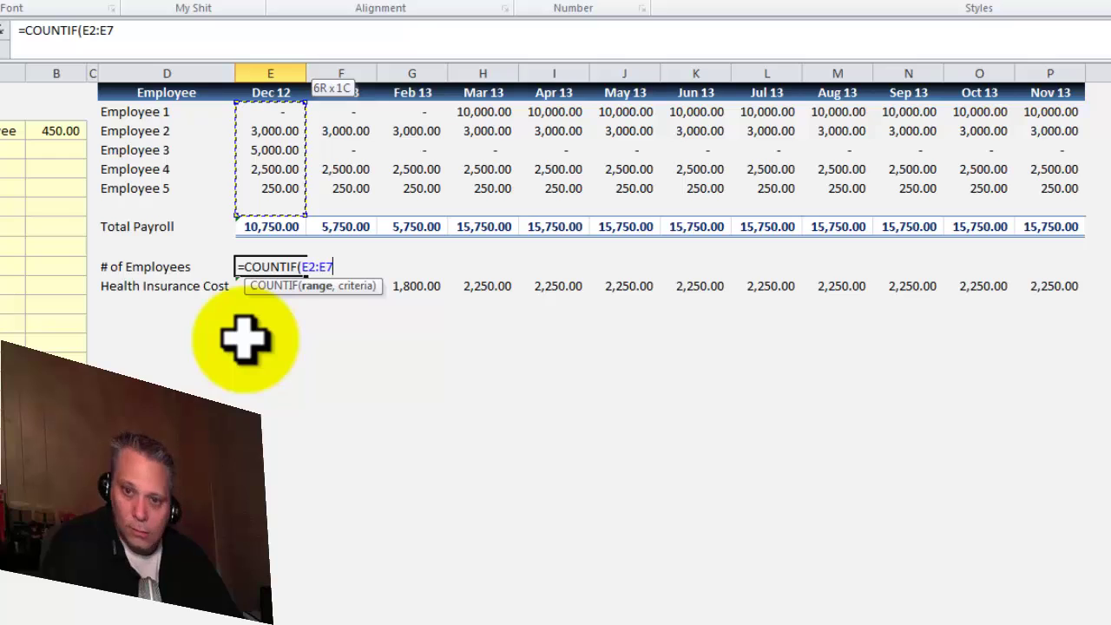
text(,"<>)
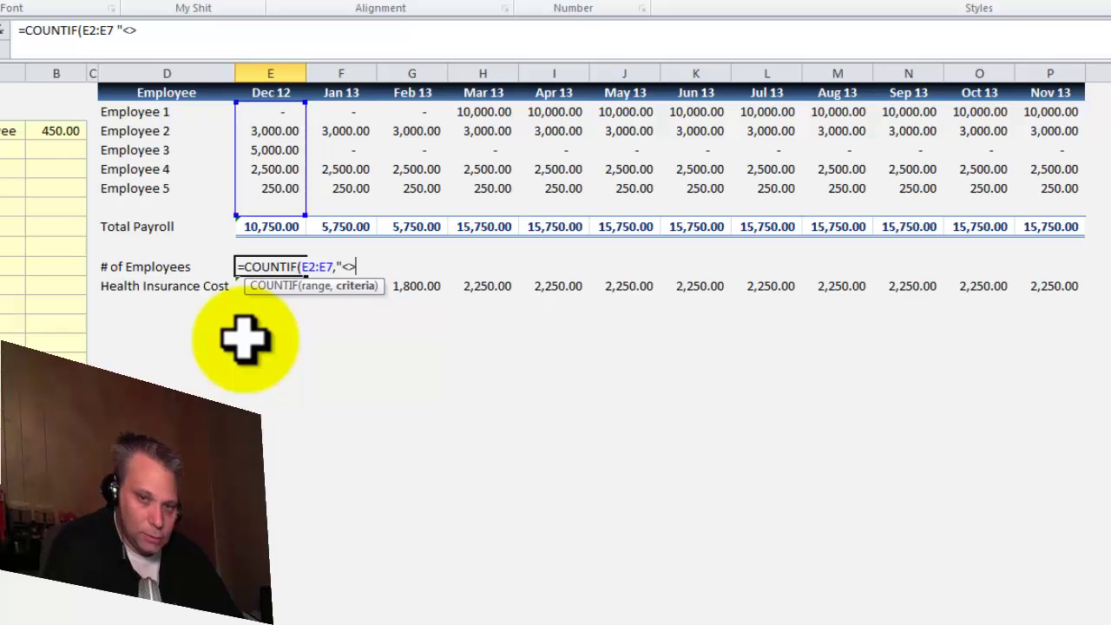
text(0)
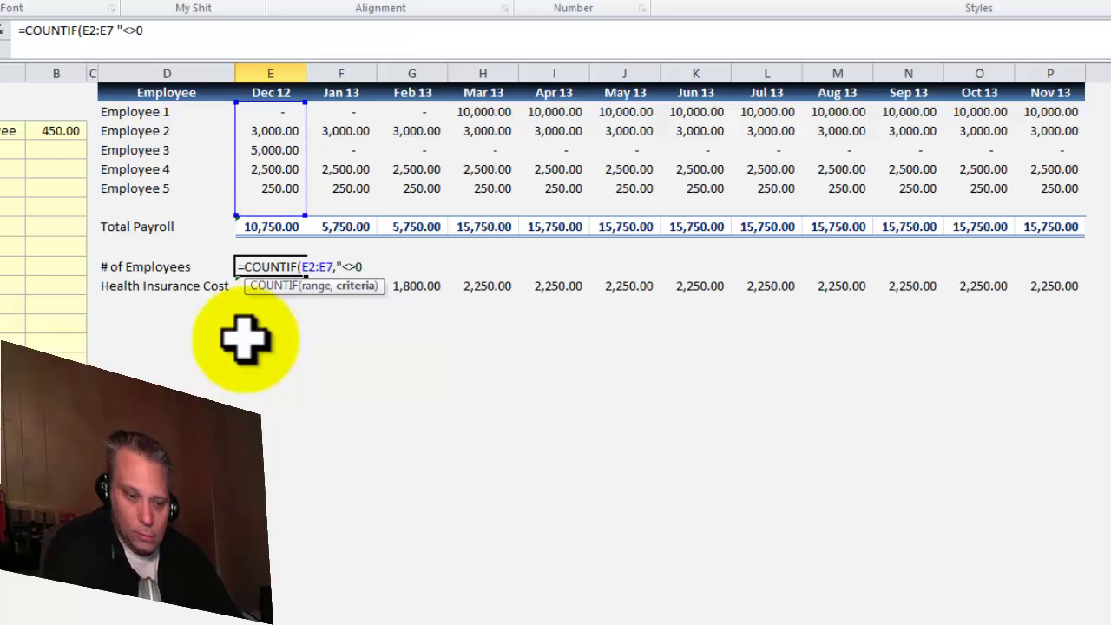
text("))
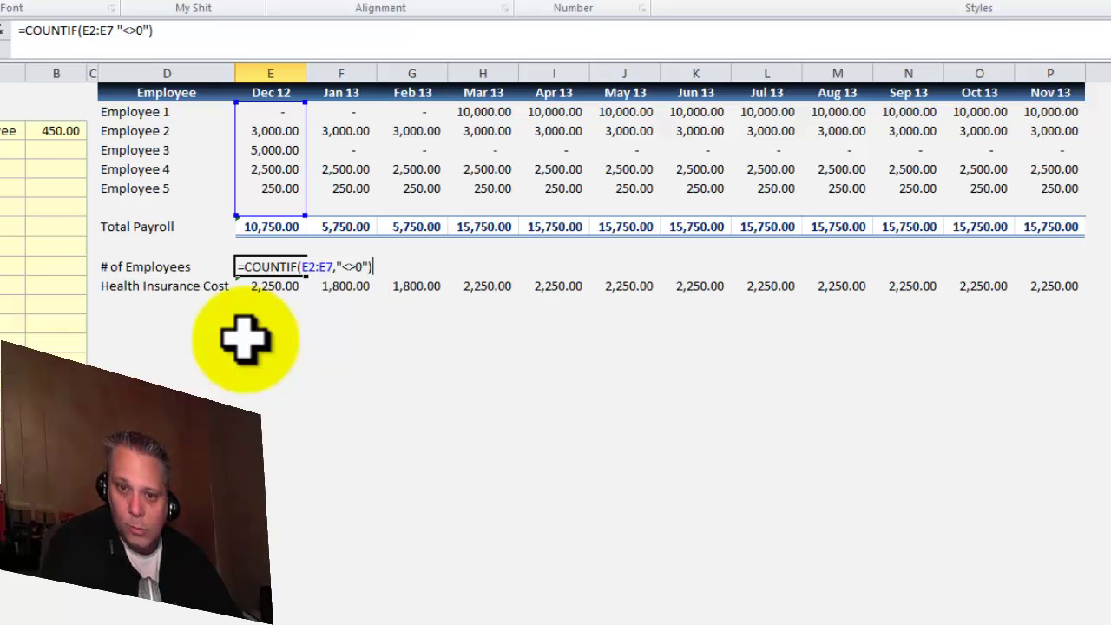
key(Left)
Copy the Dec 12 employee count formula from E10 across the # of Employees row through Nov 13 in P10.
key(Right)
key(Right)
key(Left)
key(ctrl+c)
key(Down)
key(ctrl+Right)
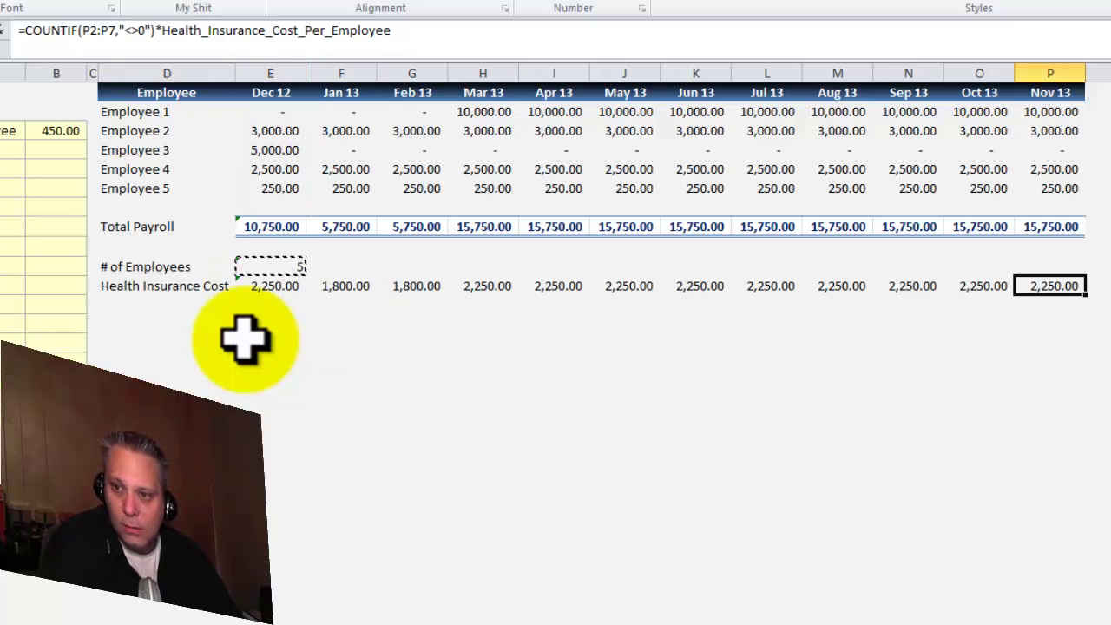
key(Up)
key(ctrl+shift+Left)
key(ctrl+v)
key(Left)
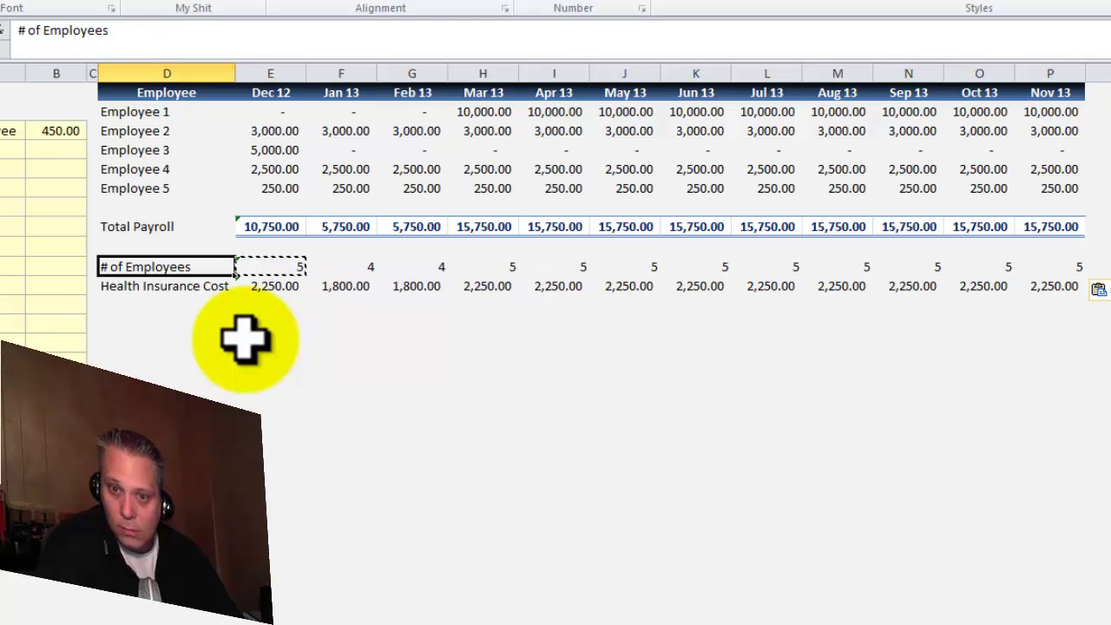
Center the # of Employees values in E10:P10.
key(Right)
key(ctrl+shift+Right)
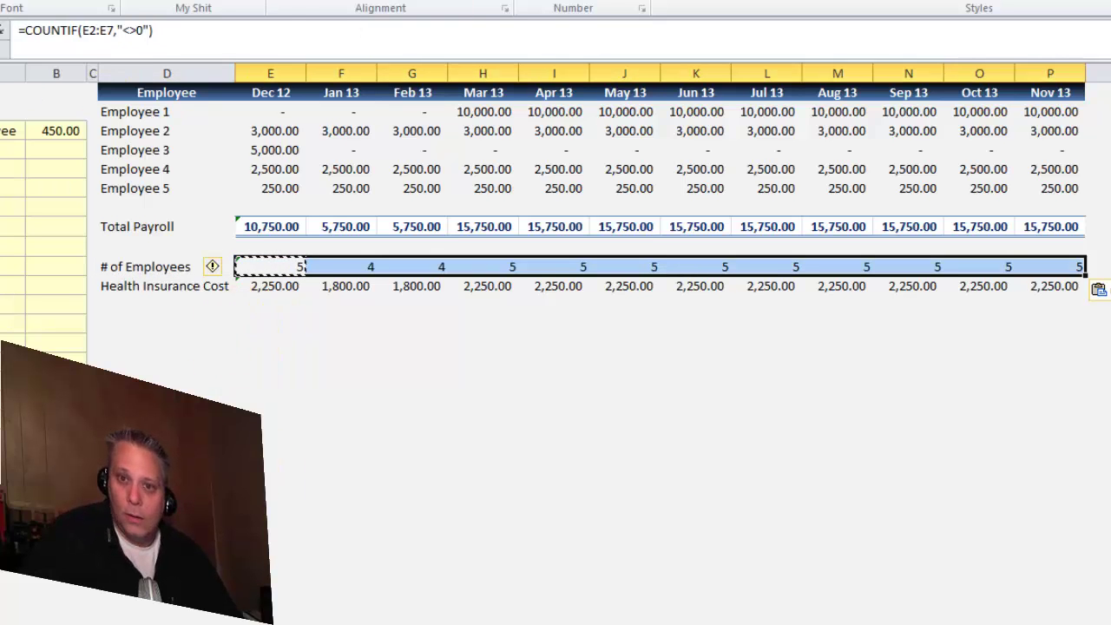
click(304, 7)
click(191, 299)
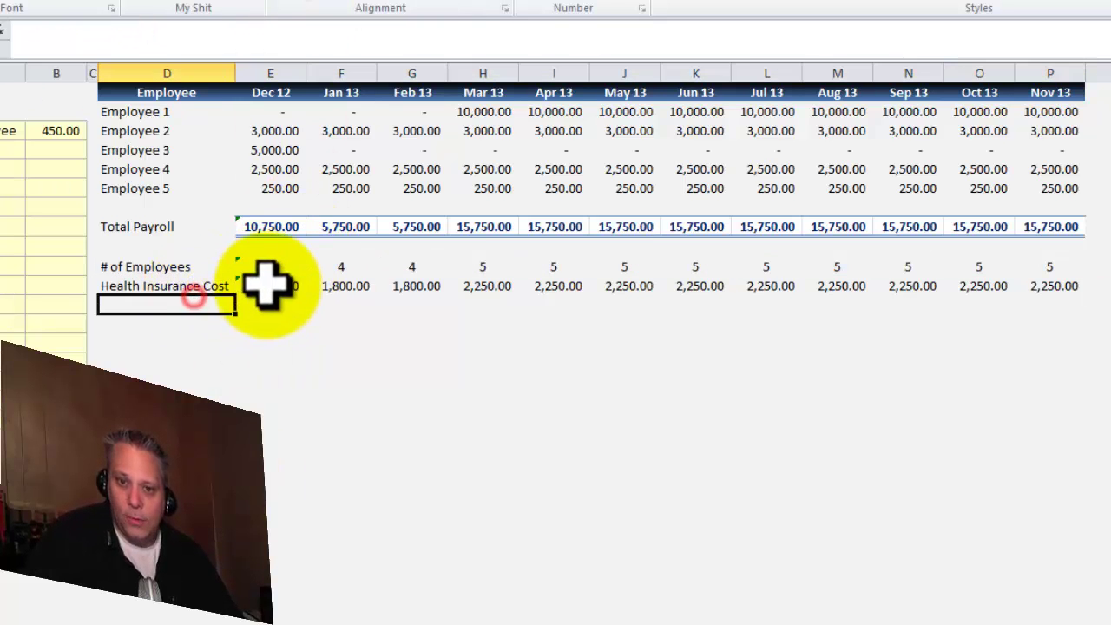
Replace the Dec 12 Health Insurance Cost formula in E11 with =E10*Health_Insurance_Cost_Per_Employee.
click(265, 286)
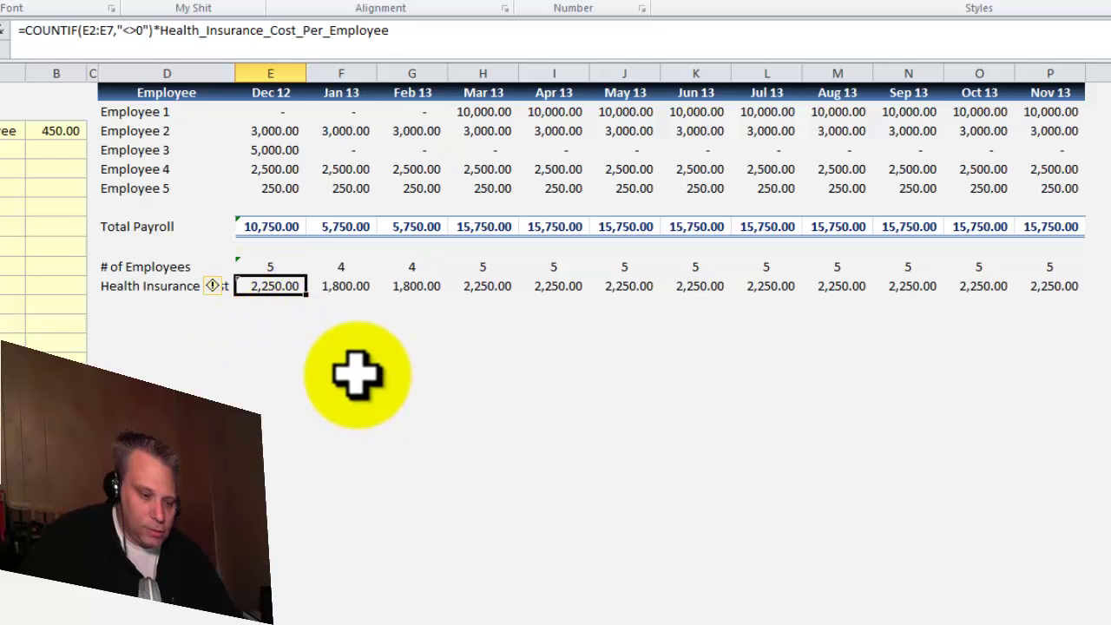
key(BackSpace)
text(=E10*)
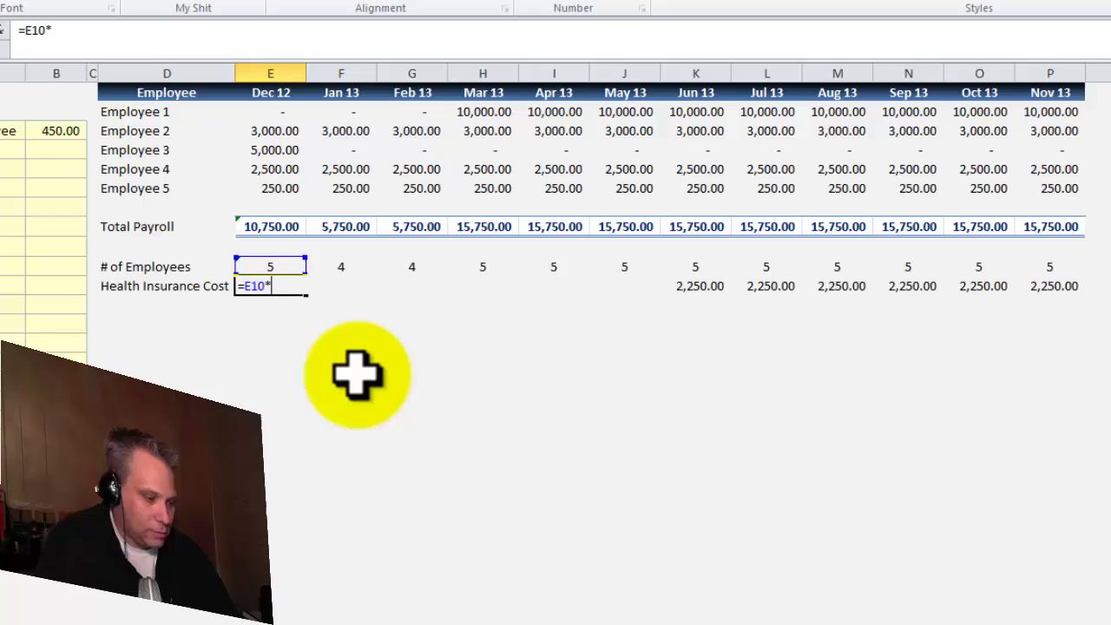
key(F3)
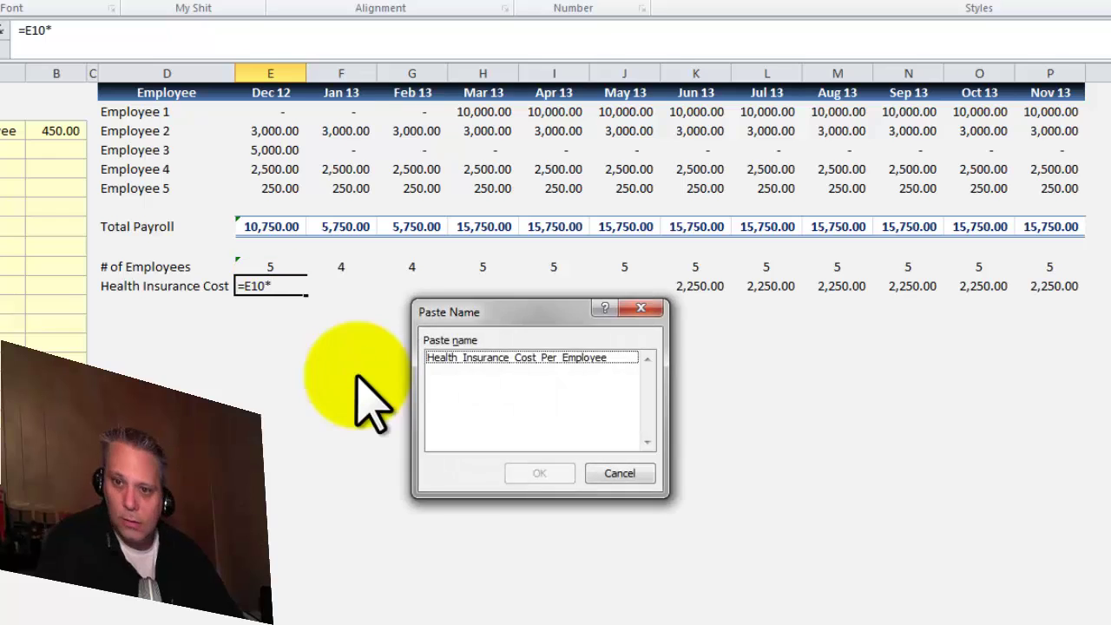
key(Return)
key(ctrl+Return)
Copy the Dec 12 Health Insurance Cost formula from E11 across the row through Nov 13 in P11.
key(ctrl+c)
key(ctrl+shift+Right)
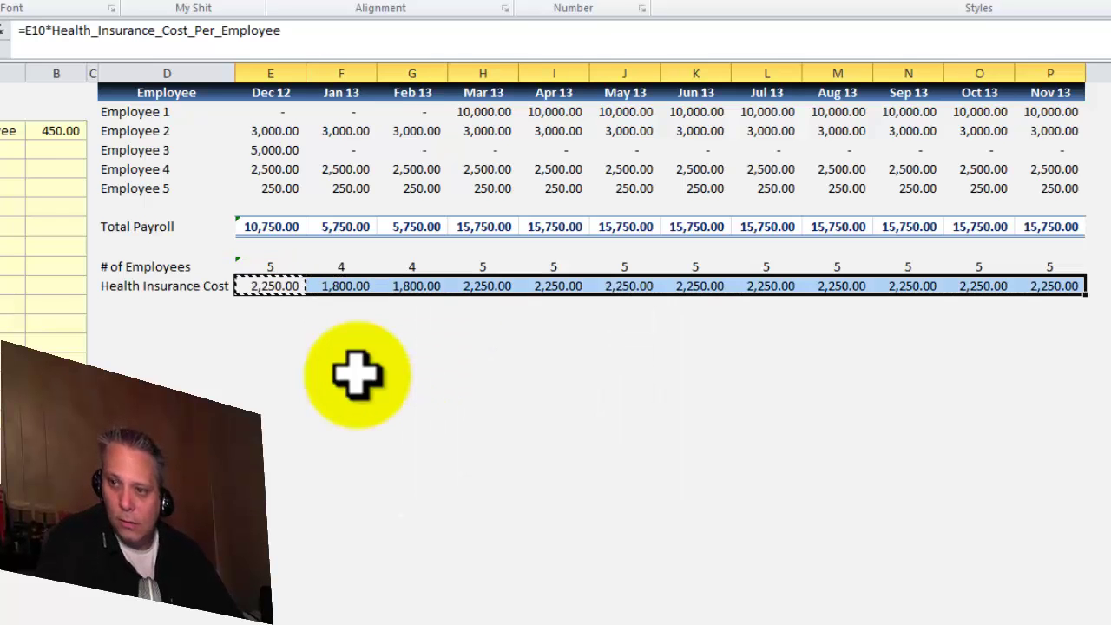
key(ctrl+v)
Check the Dec 12 Health Insurance Cost formula in E11 against the employee count in E10.
key(Down)
key(Left)
key(Up)
key(Right)
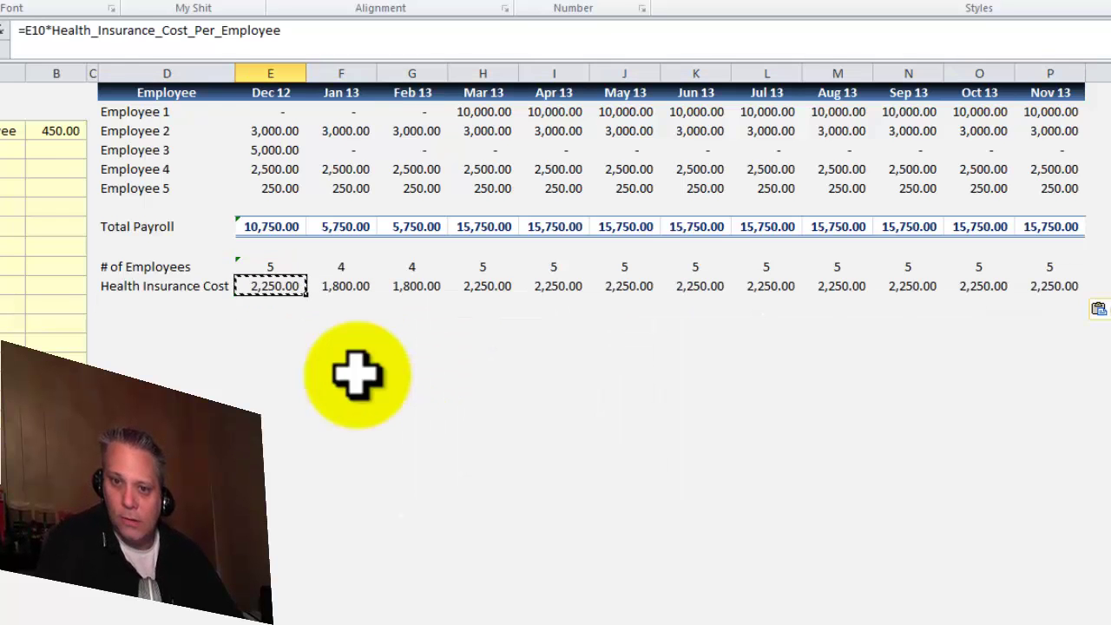
key(Up)
key(Down)
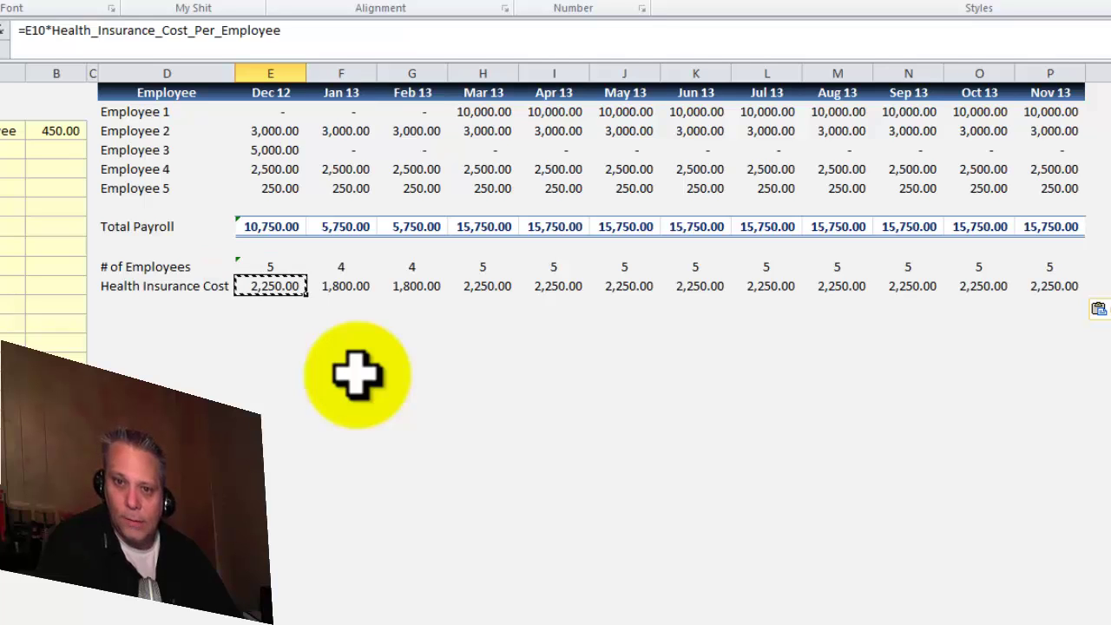
key(Up)
key(Down)
key(Down)
key(Left)
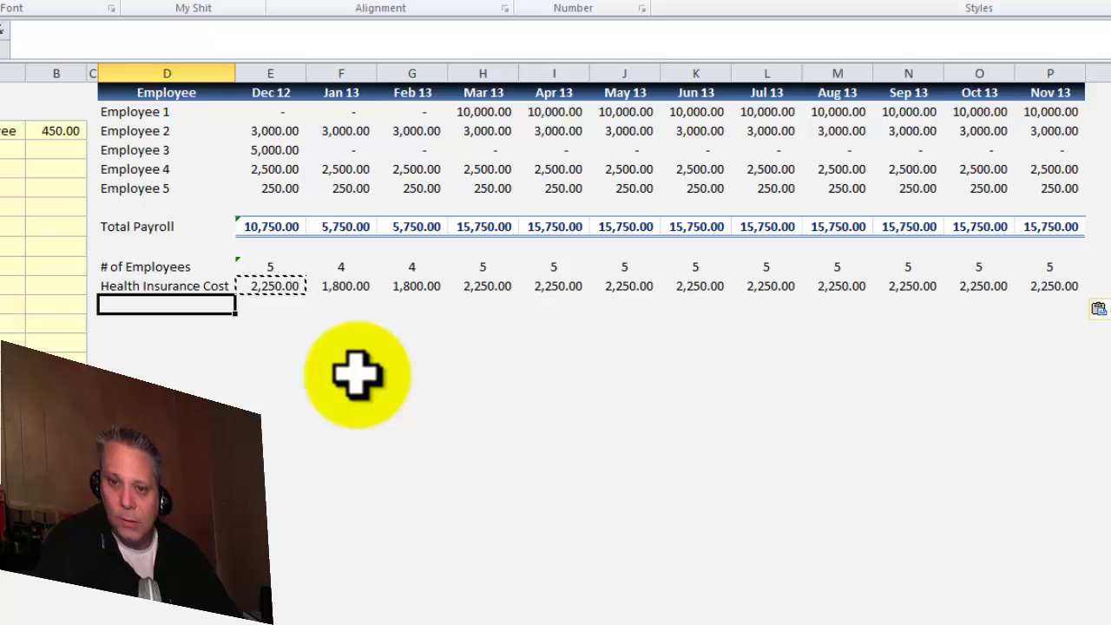
key(Up)
key(Right)
Add a "Probation Period" assumption in A4 with a value of 3 in B4.
key(Left)
key(Left)
key(Up)
key(Up)
key(Up)
key(Left)
key(Left)
key(Up)
key(Up)
key(Up)
key(Up)
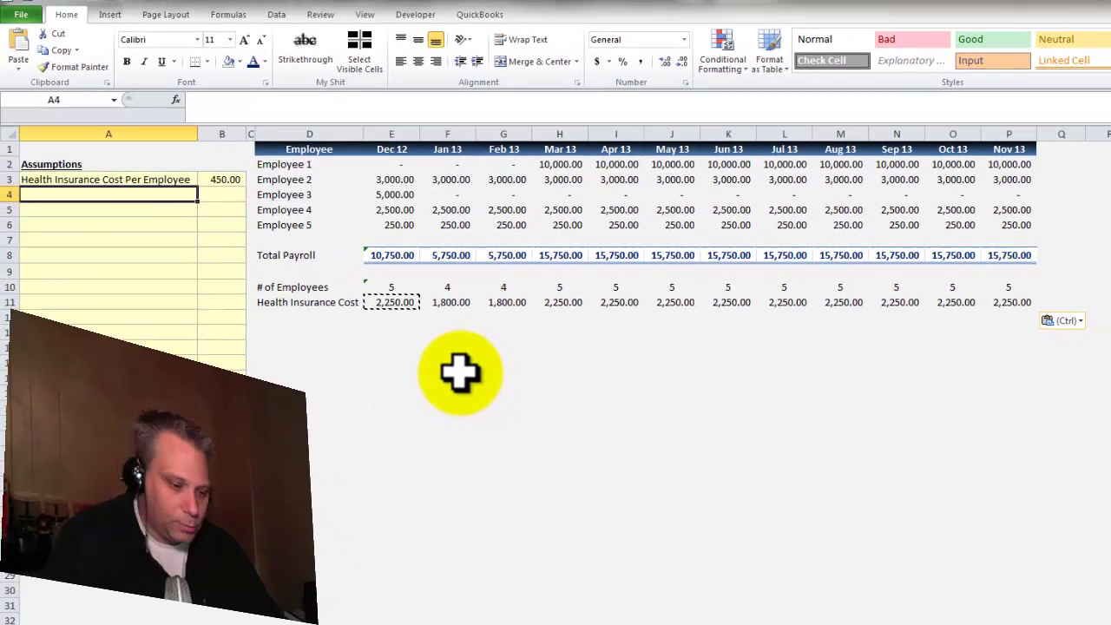
text(P)
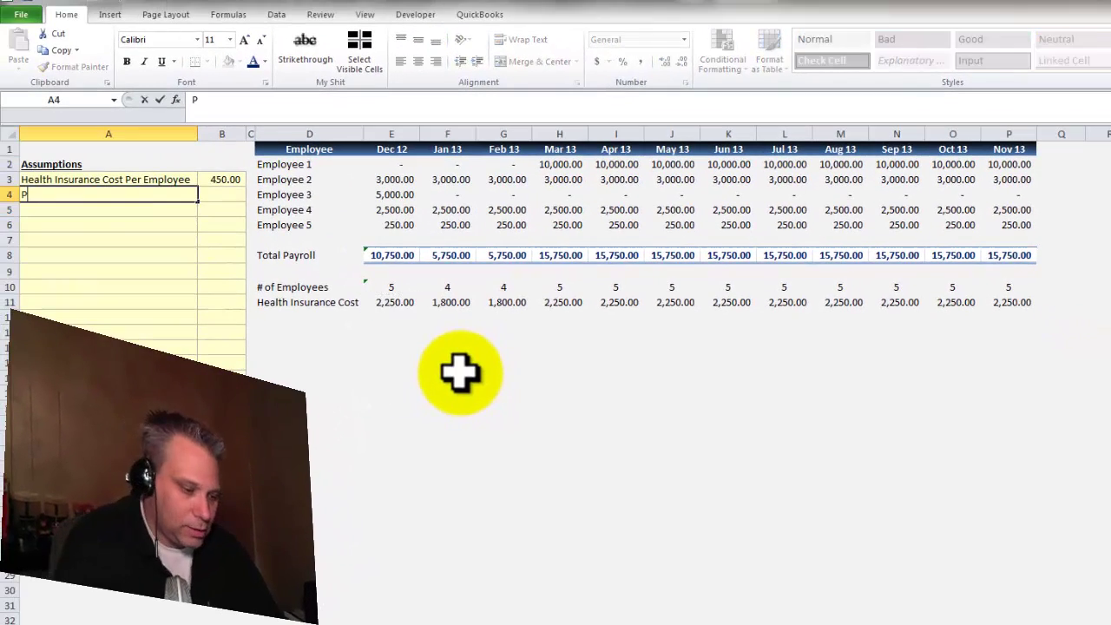
text(robation)
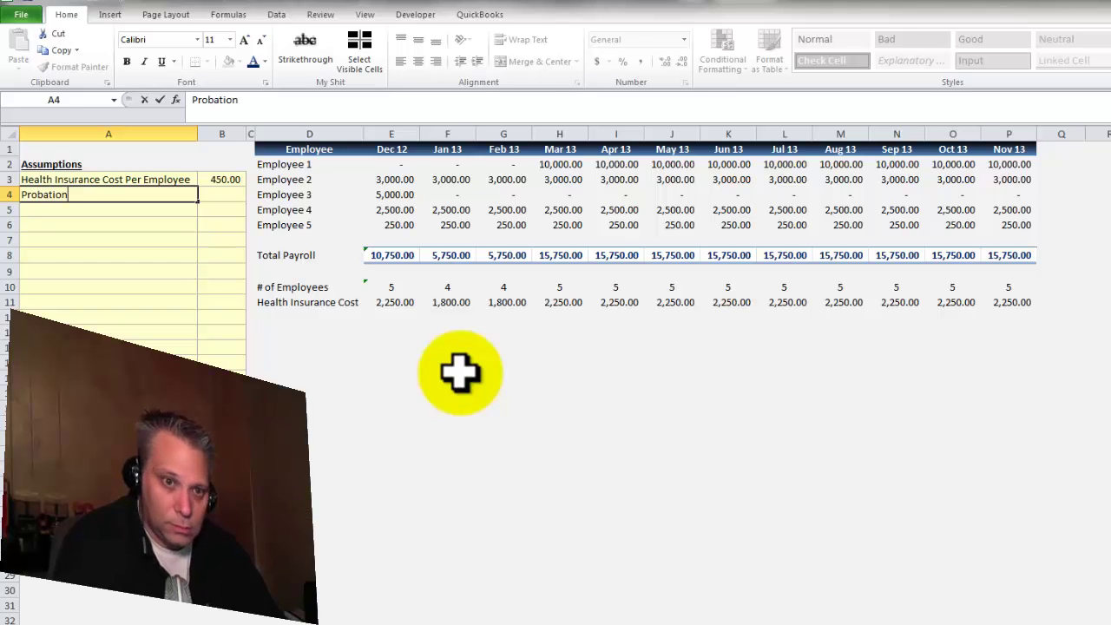
text( Period)
key(Tab)
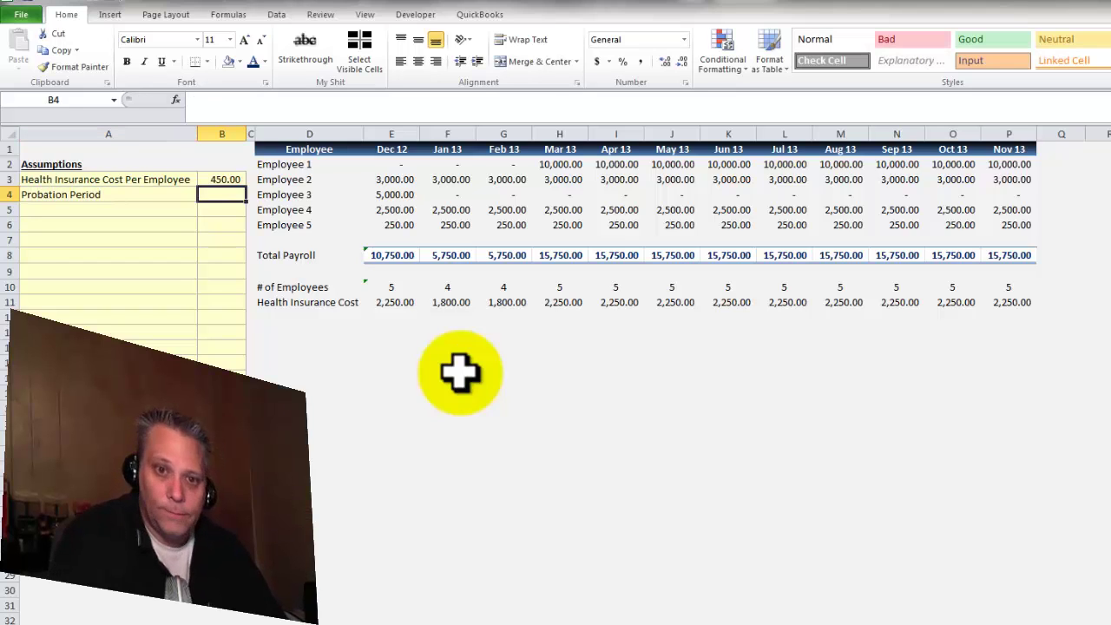
text(3)
key(Return)
Examine how the probation period assumption relates to the Dec 12 employee count and the Feb 13 pay and health insurance cost.
key(Right)
key(Right)
key(Right)
key(Right)
key(Down)
key(Down)
key(Down)
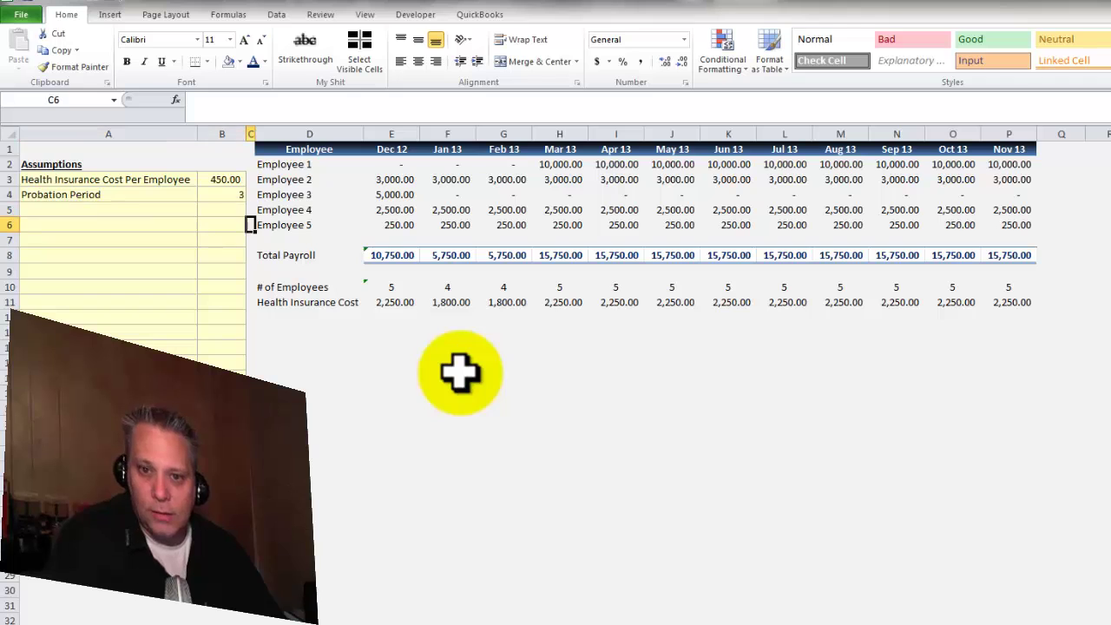
key(Down)
key(Down)
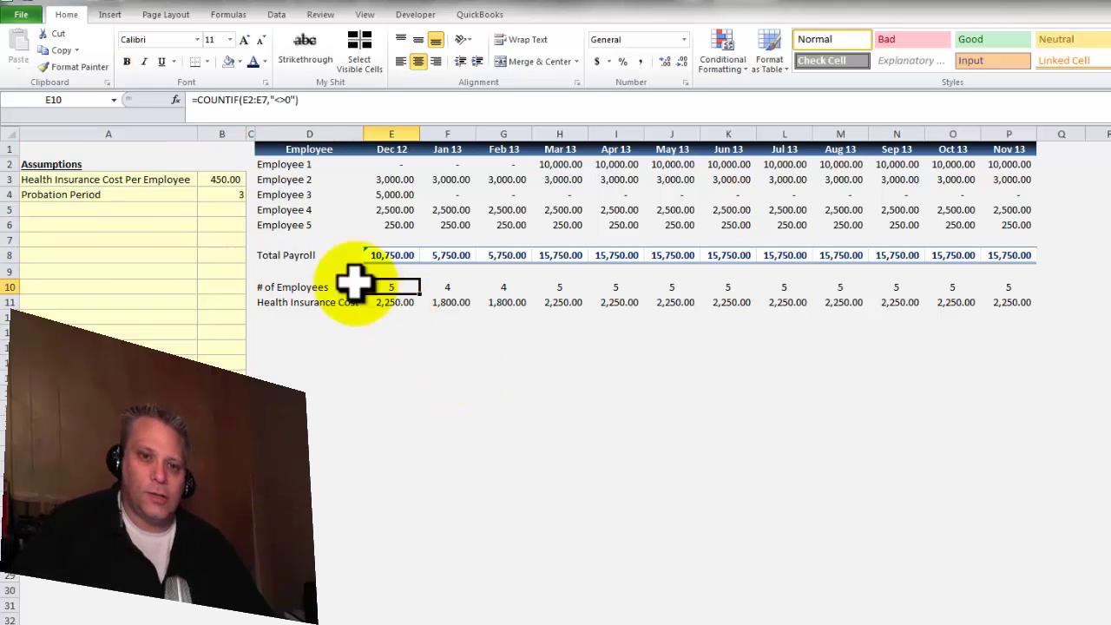
drag(189, 192, 208, 193)
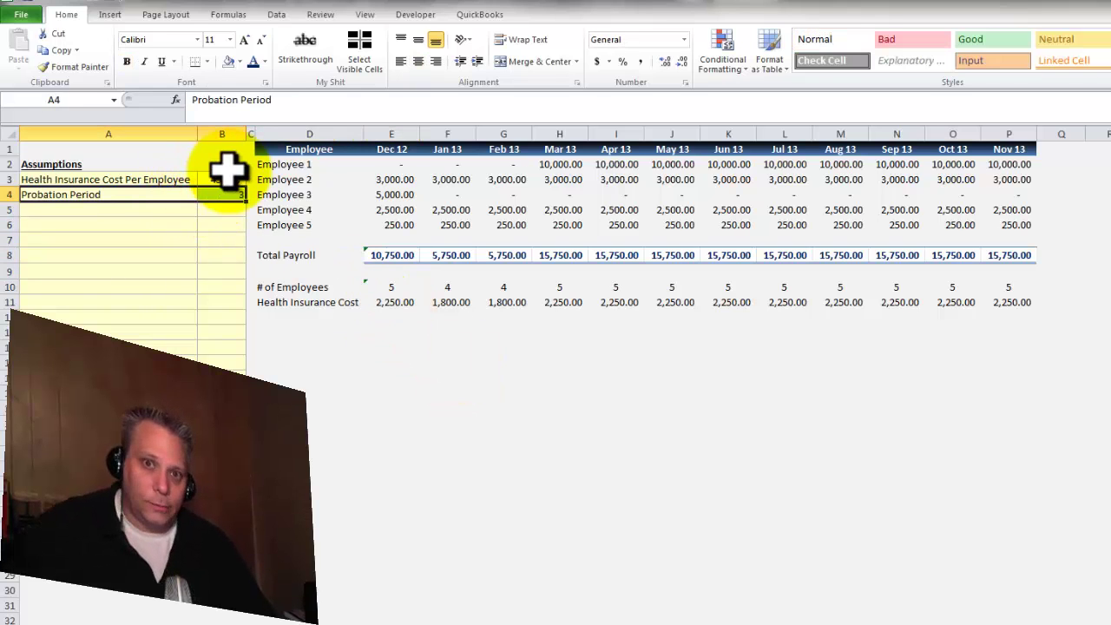
click(129, 190)
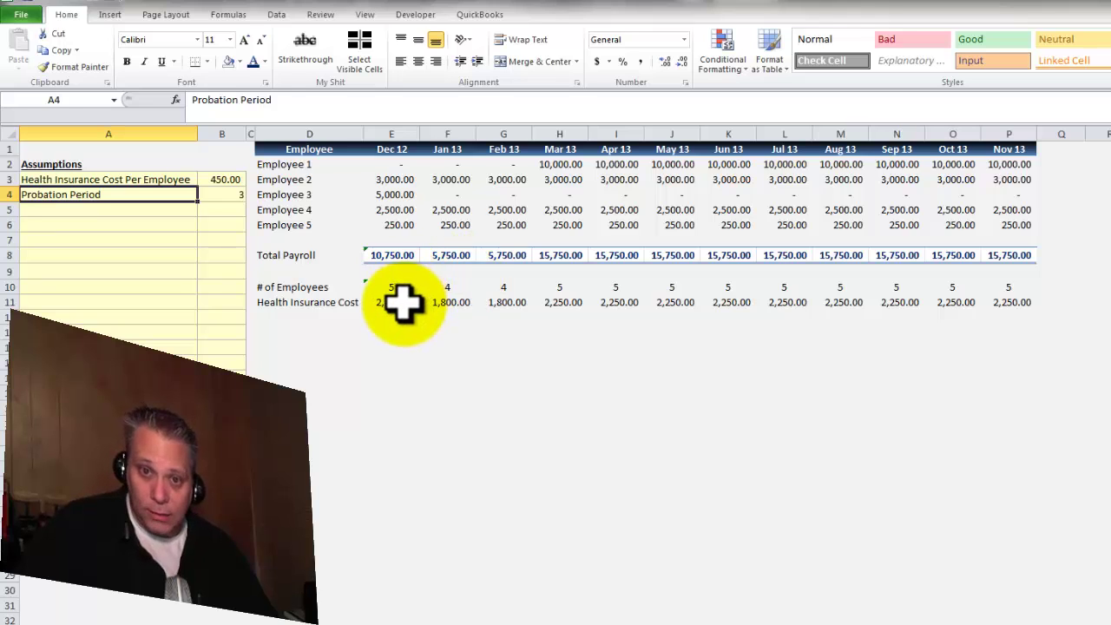
click(506, 302)
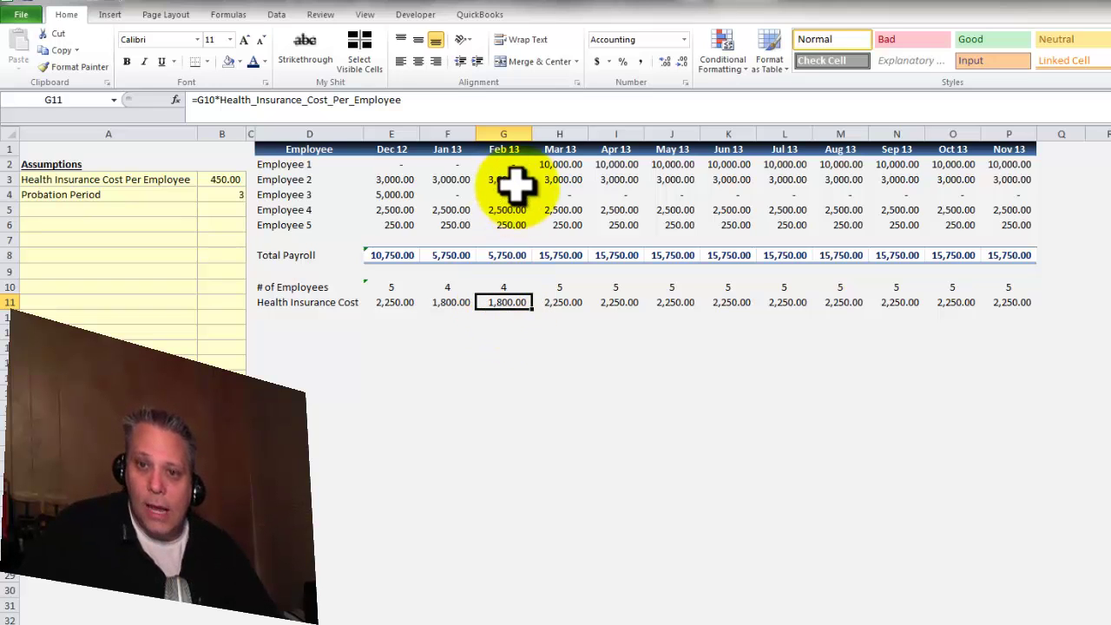
drag(508, 164, 506, 223)
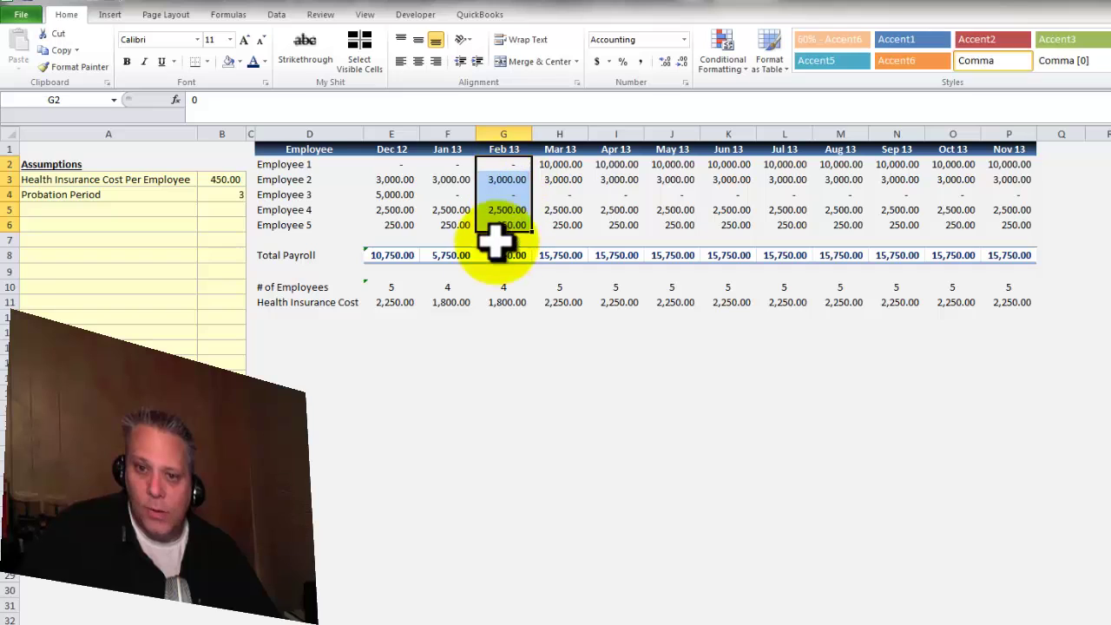
click(504, 302)
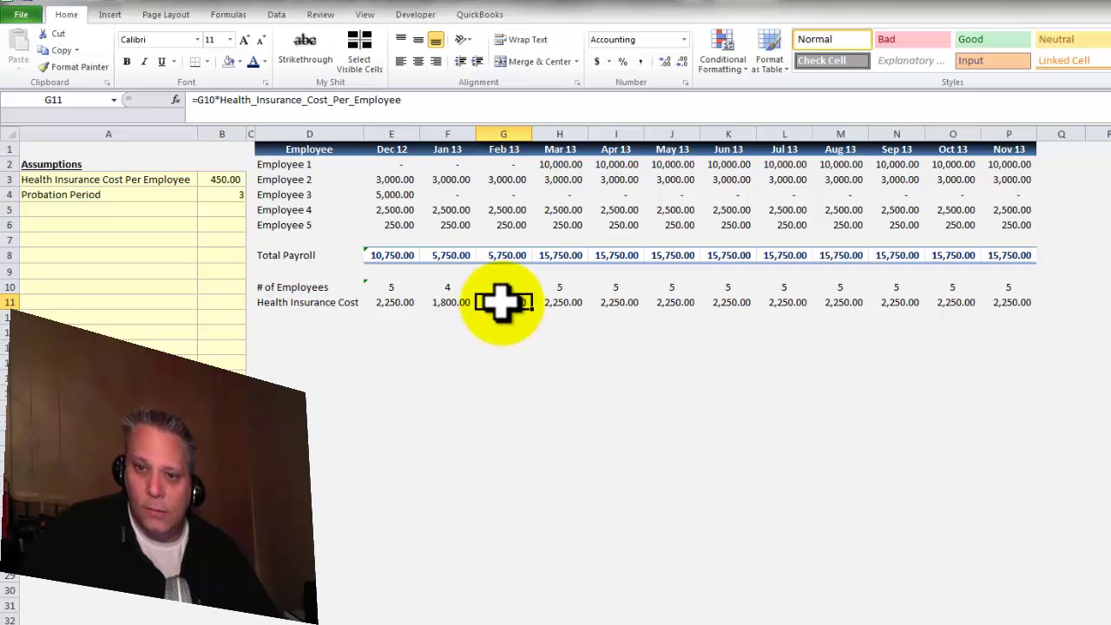
Set Employee 3's Dec 12 pay in E4 to 0.
click(390, 195)
text(0)
key(Tab)
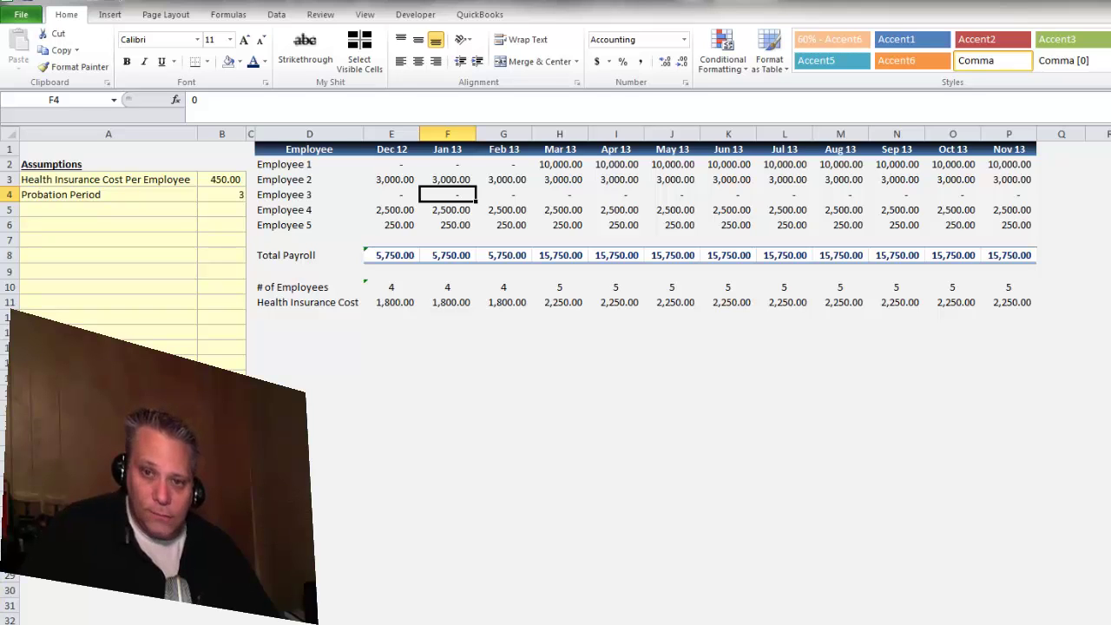
Examine the probation period, the employee count and insurance formulas, and Employee 1's Feb 13 and Mar 13 pay to see when coverage should start.
click(221, 197)
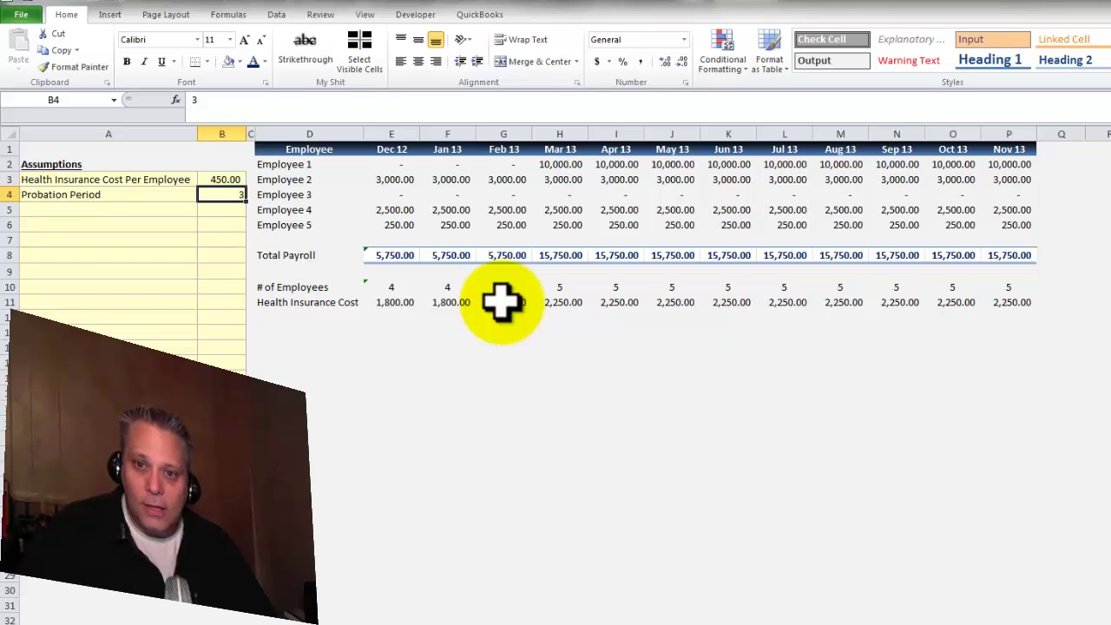
click(280, 316)
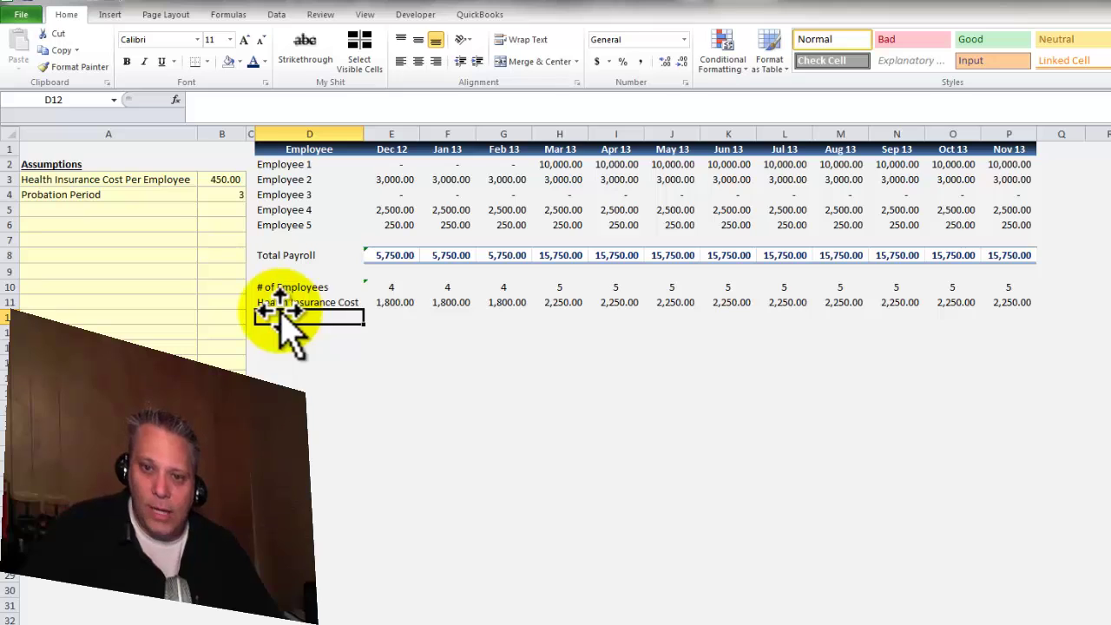
click(384, 317)
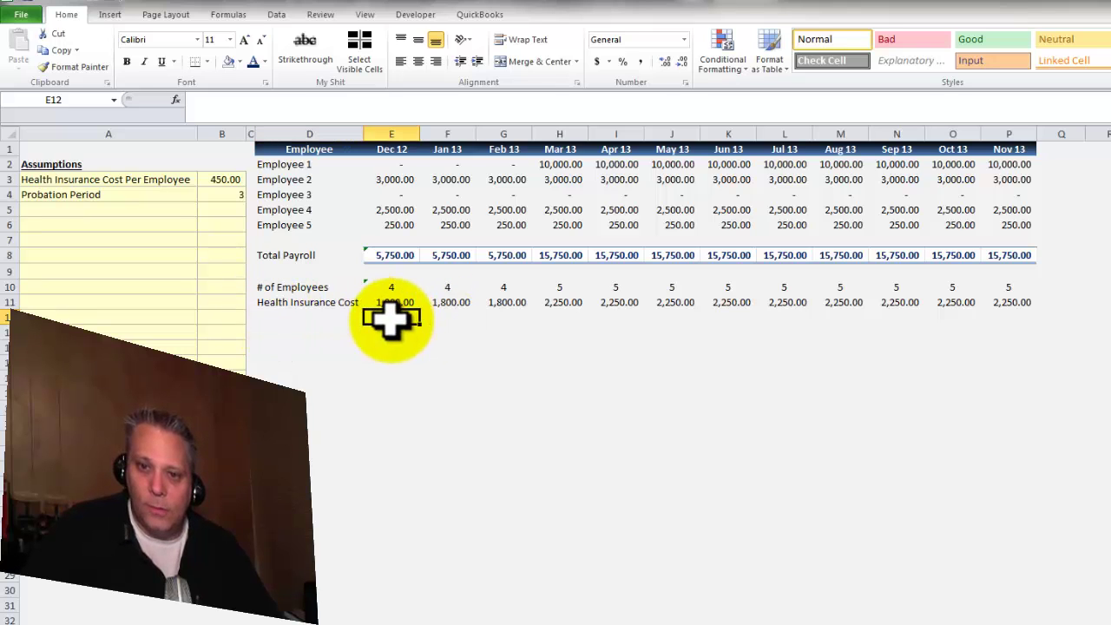
click(513, 302)
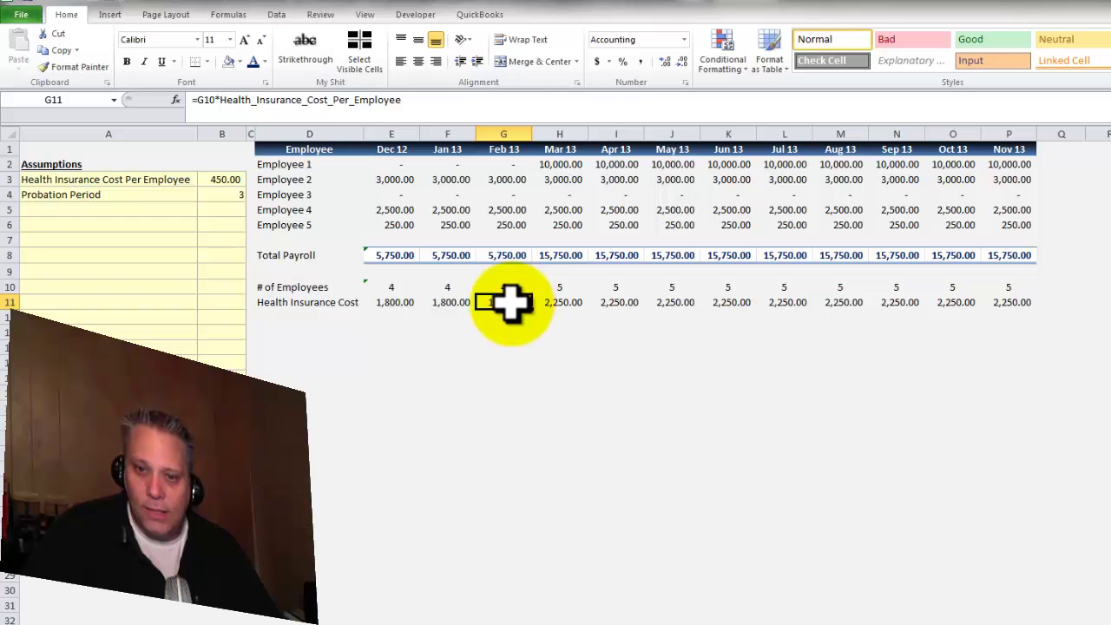
click(395, 289)
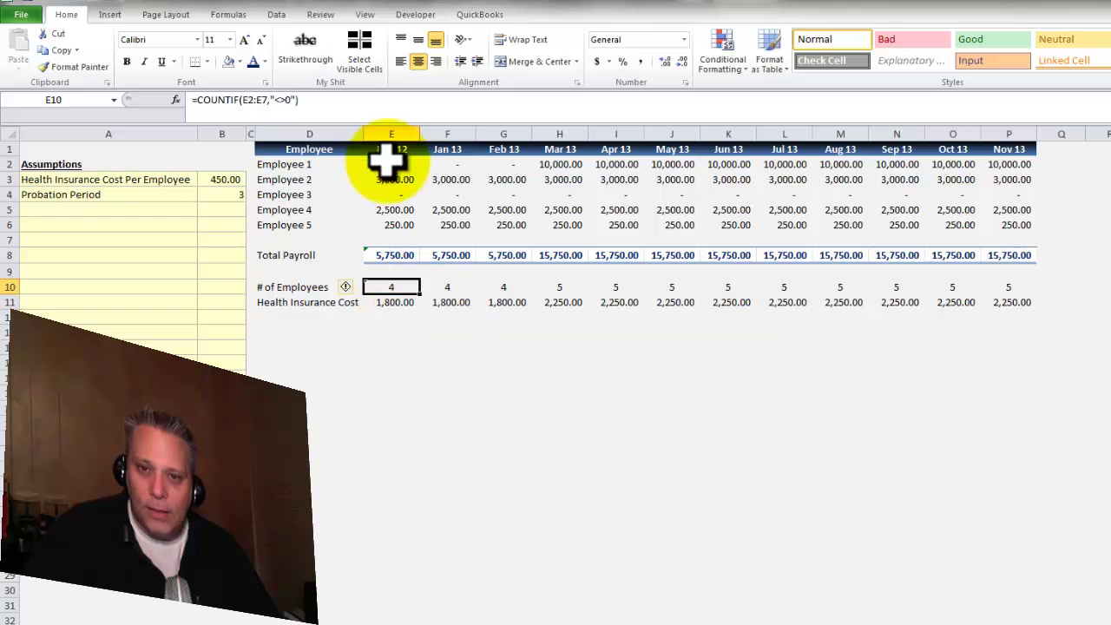
drag(390, 164, 445, 224)
drag(330, 164, 339, 237)
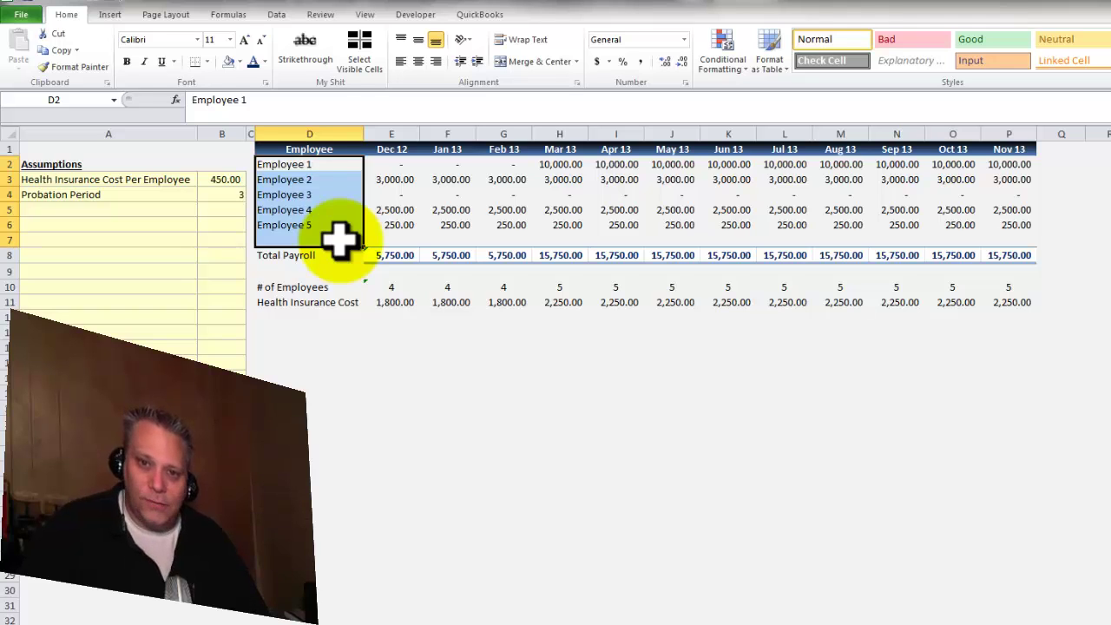
click(528, 173)
click(569, 168)
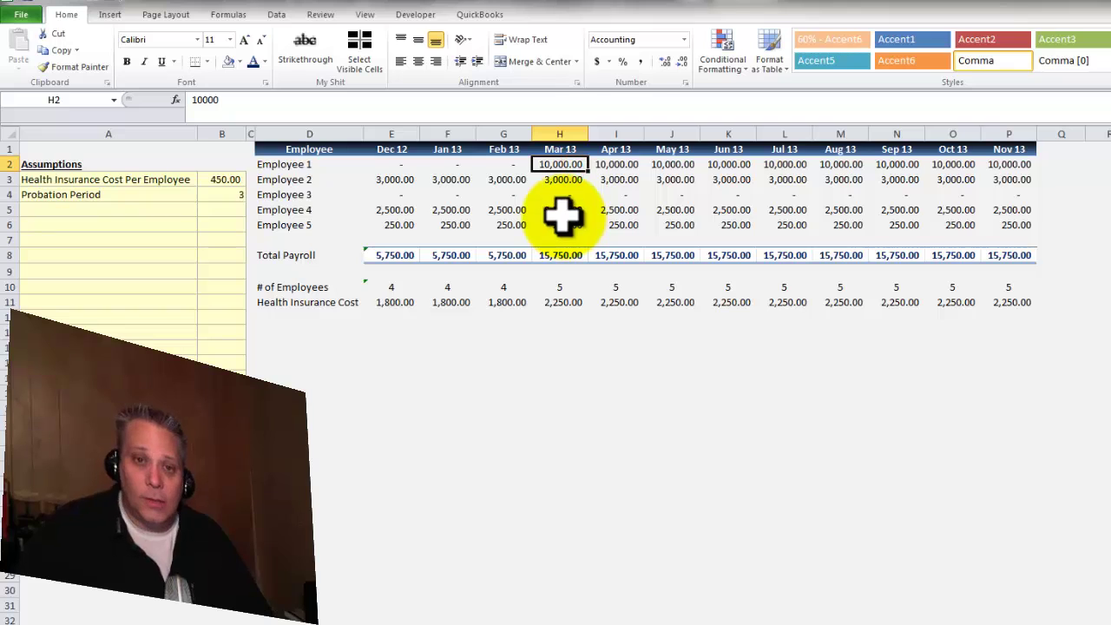
click(519, 164)
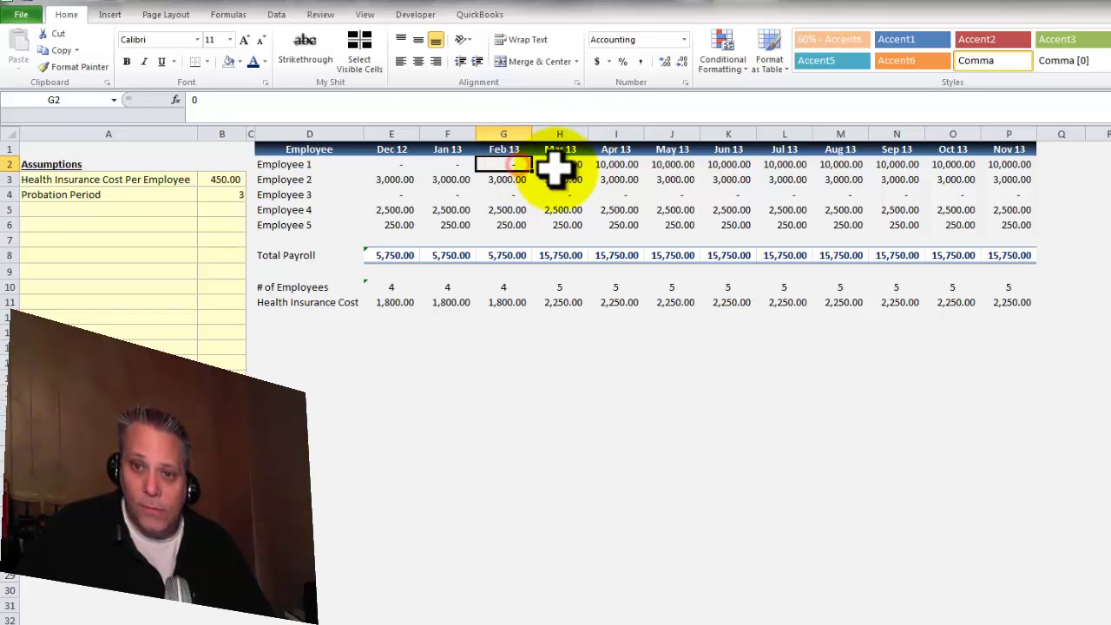
click(558, 165)
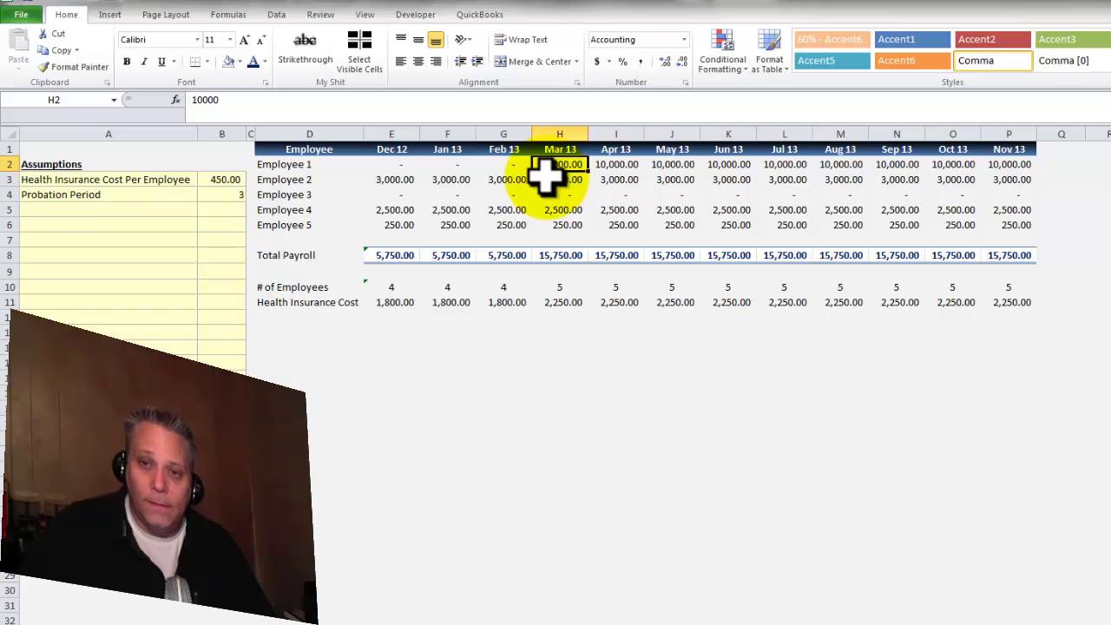
click(558, 318)
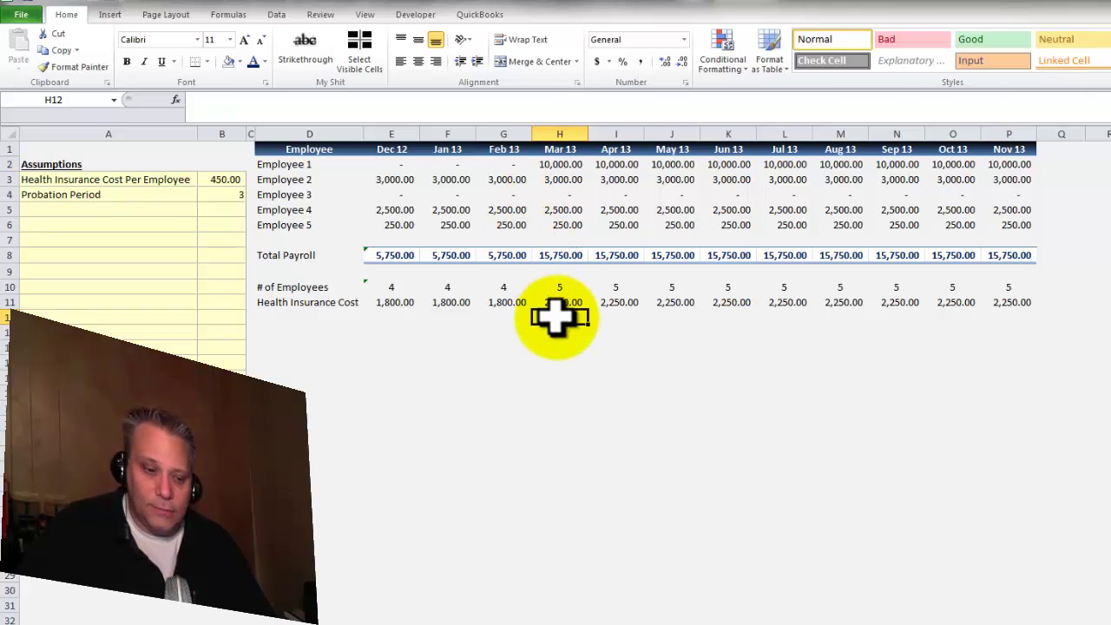